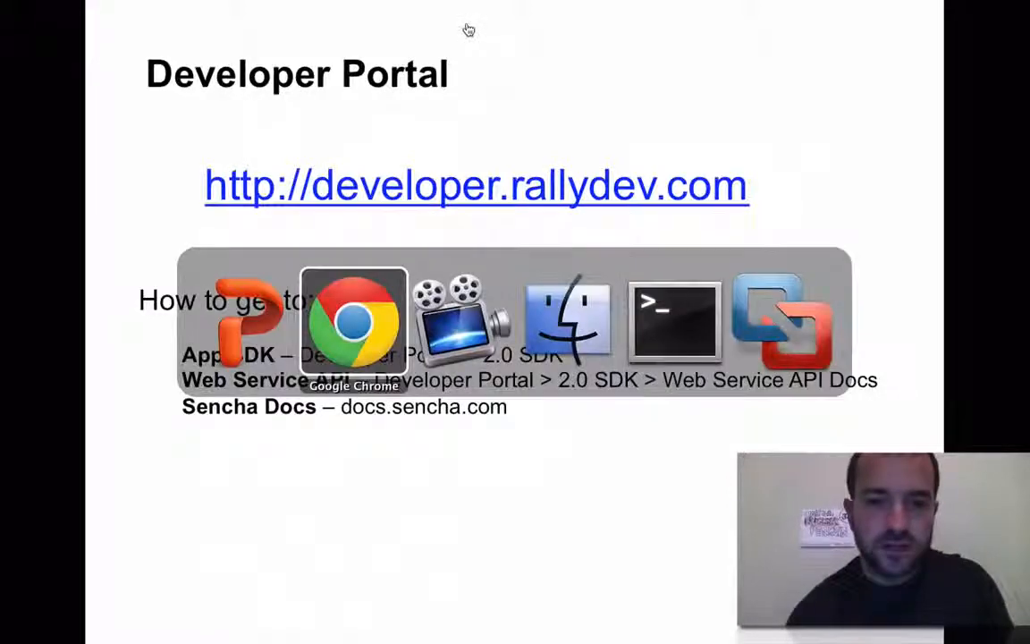
- Load developer.rallydev.com in a new tab and enter the App SDK 2.0 Release Candidate 1 docs
{"action": "key", "text": "super+t"}
{"action": "type", "text": "d"}
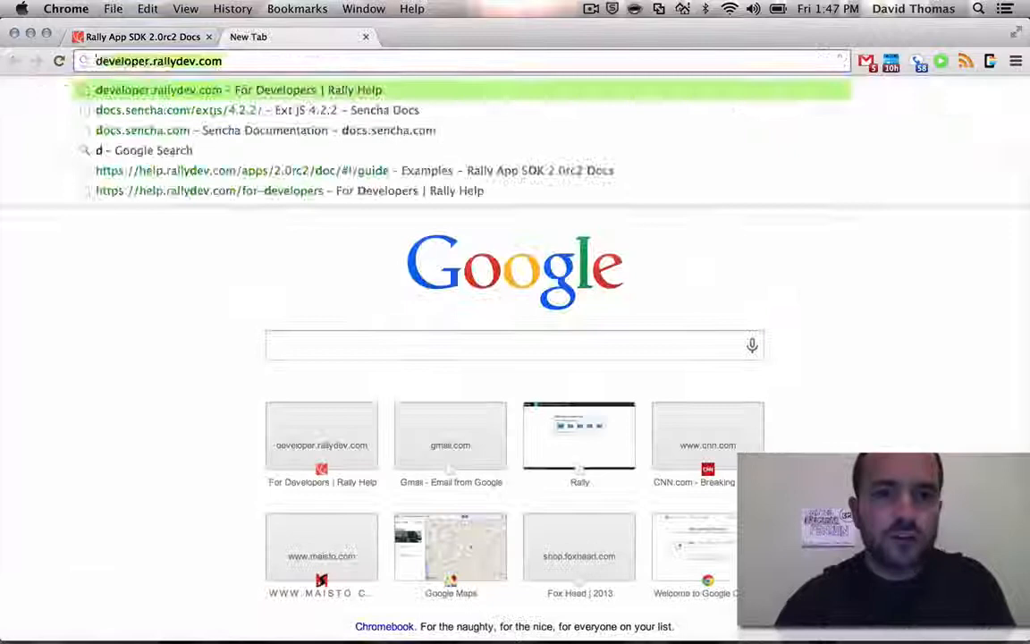
{"action": "type", "text": "evelo"}
{"action": "key", "text": "Return"}
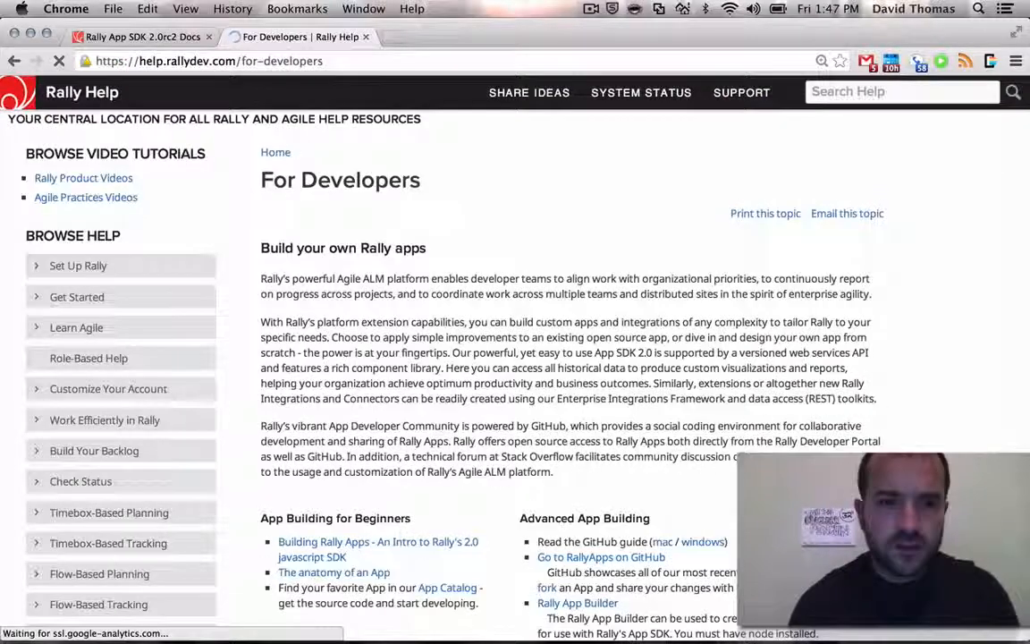
{"action": "scroll", "coordinate": [538, 236], "scroll_direction": "down", "scroll_amount": 5}
{"action": "scroll", "coordinate": [537, 236], "scroll_direction": "down", "scroll_amount": 5}
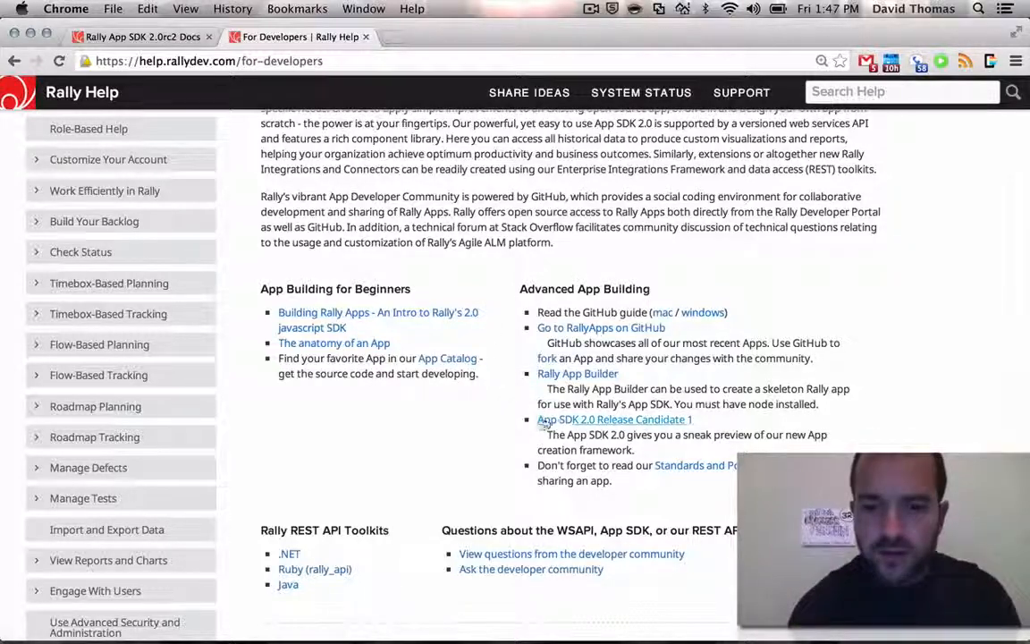
{"action": "left_click", "coordinate": [613, 423]}
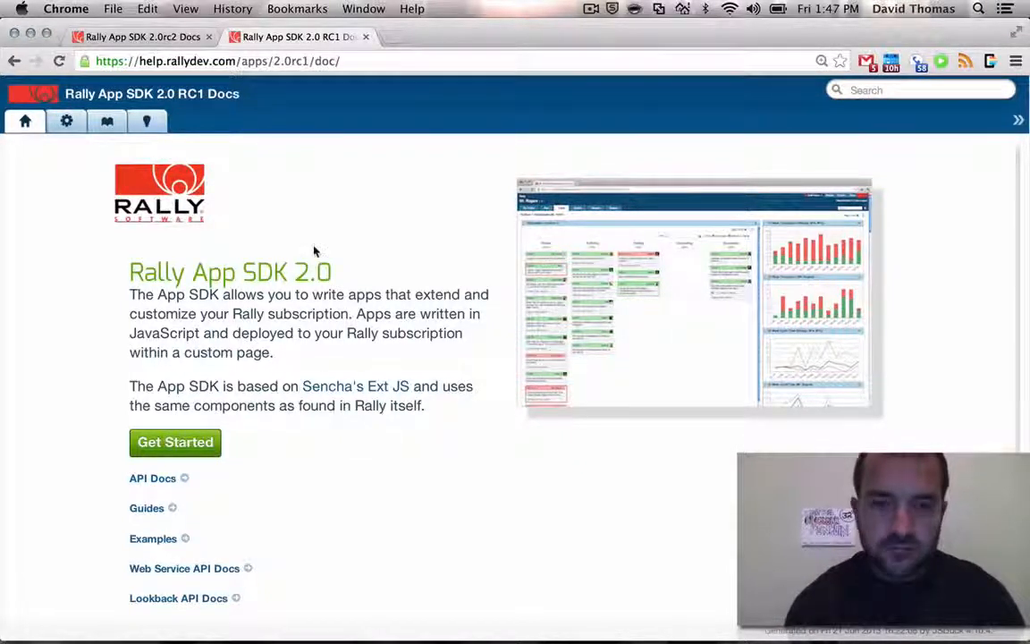
- Edit the URL version from 2.0rc1 to 2.0rc2 and load that docs page
{"action": "left_click", "coordinate": [307, 61]}
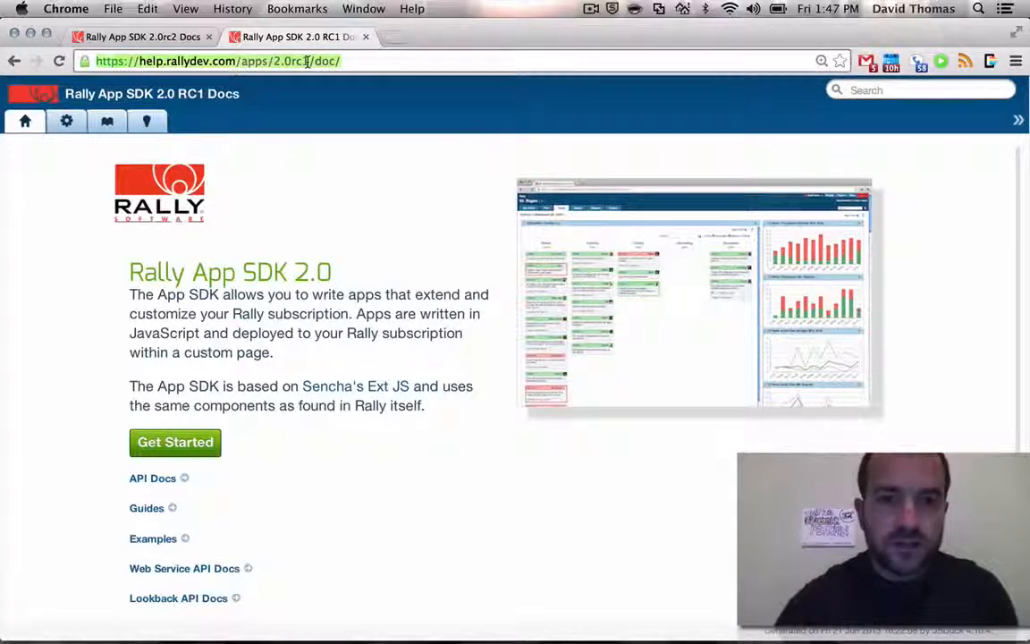
{"action": "key", "text": "BackSpace"}
{"action": "type", "text": "2"}
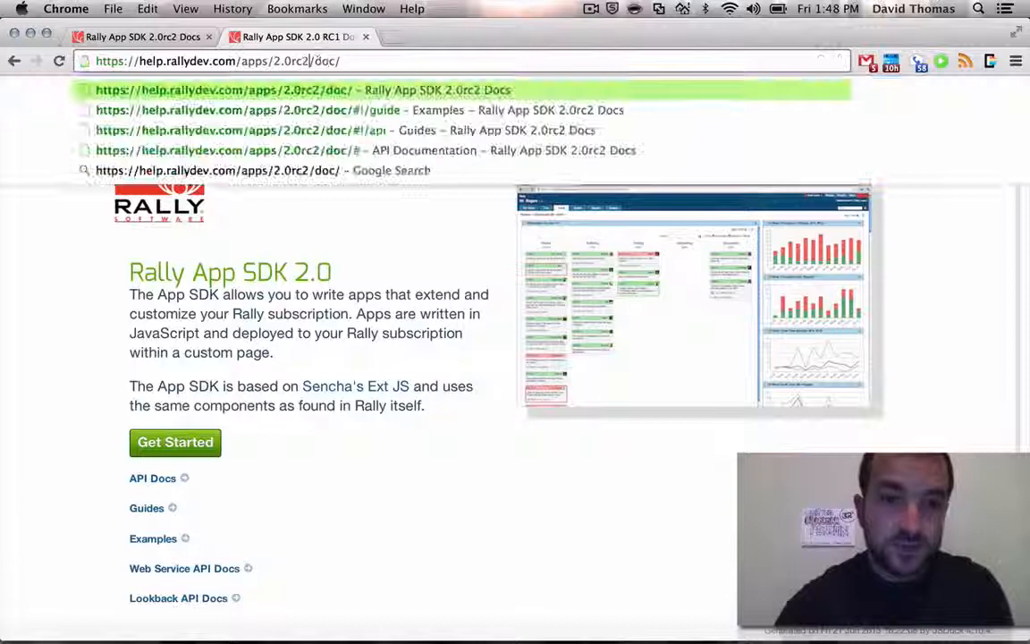
{"action": "key", "text": "Return"}
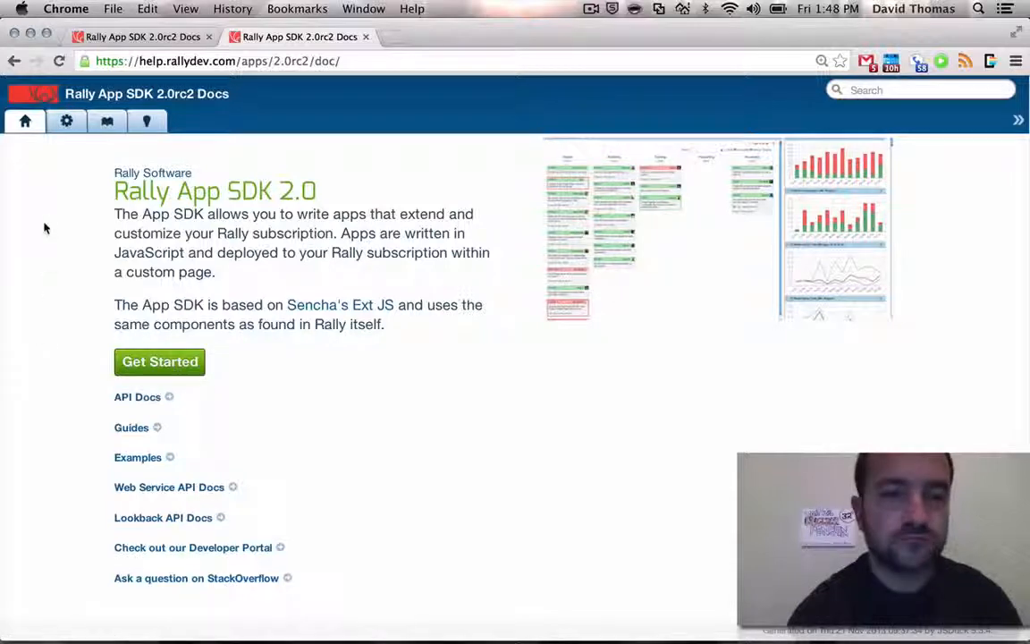
- Show the API Documentation index of App SDK classes grouped by package
{"action": "left_click", "coordinate": [64, 121]}
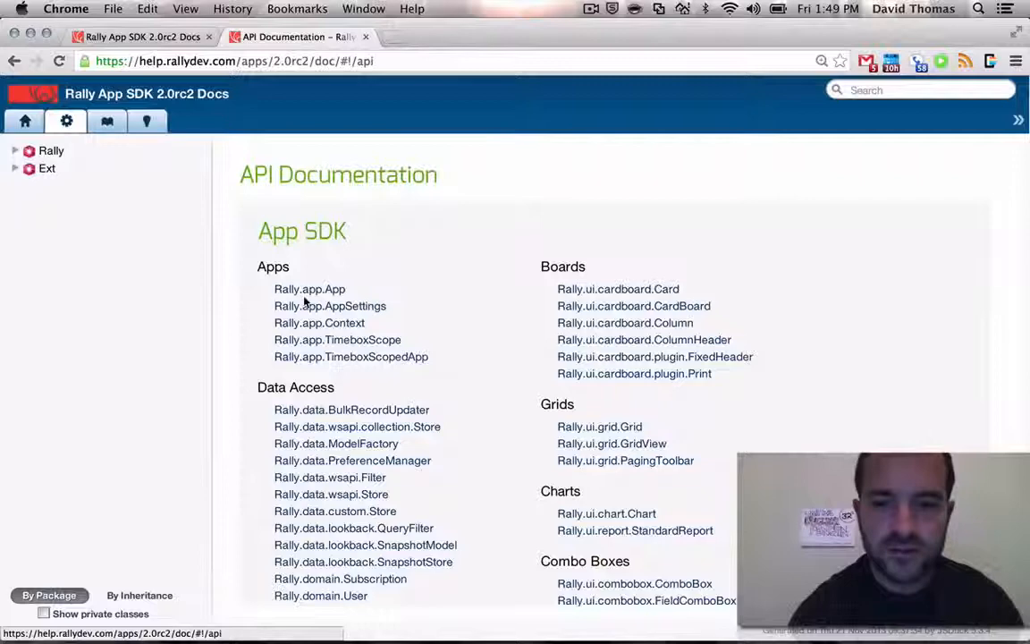
{"action": "scroll", "coordinate": [384, 322], "scroll_direction": "down", "scroll_amount": 4}
{"action": "scroll", "coordinate": [386, 326], "scroll_direction": "up", "scroll_amount": 2}
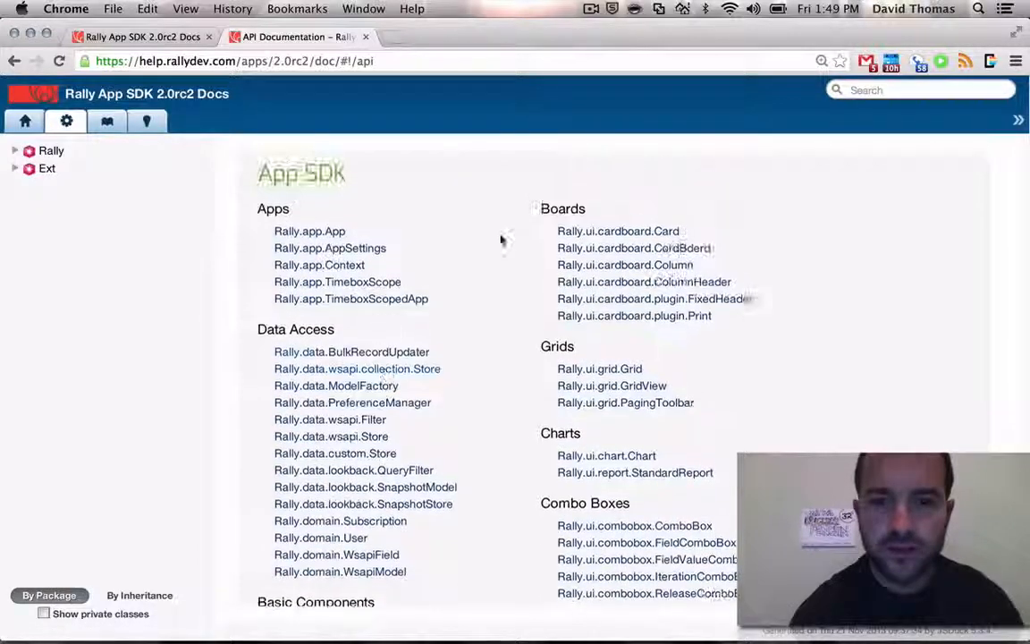
{"action": "scroll", "coordinate": [534, 374], "scroll_direction": "down", "scroll_amount": 5}
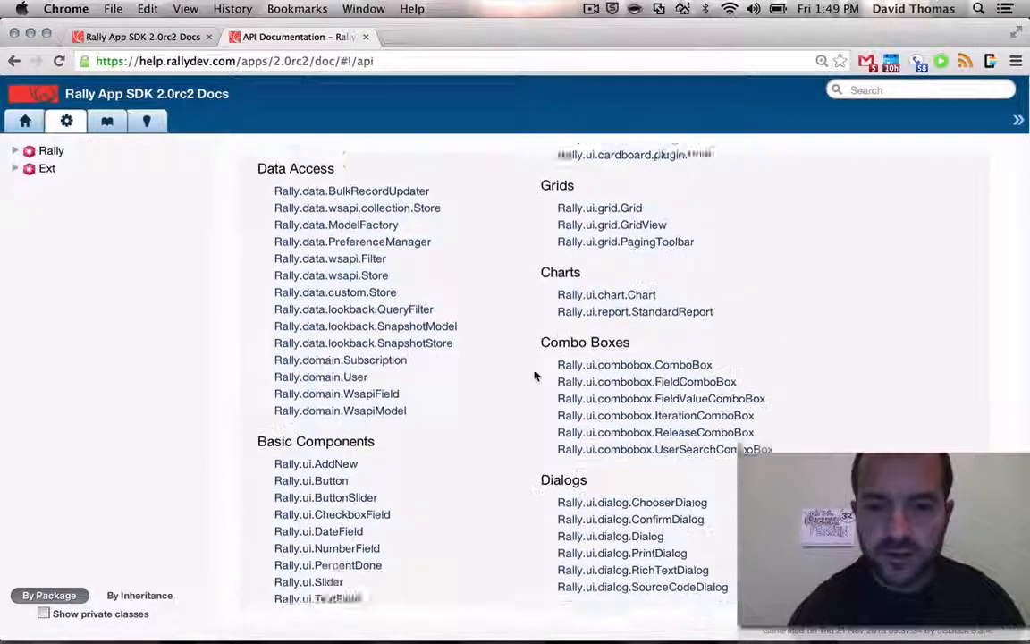
{"action": "scroll", "coordinate": [535, 402], "scroll_direction": "down", "scroll_amount": 5}
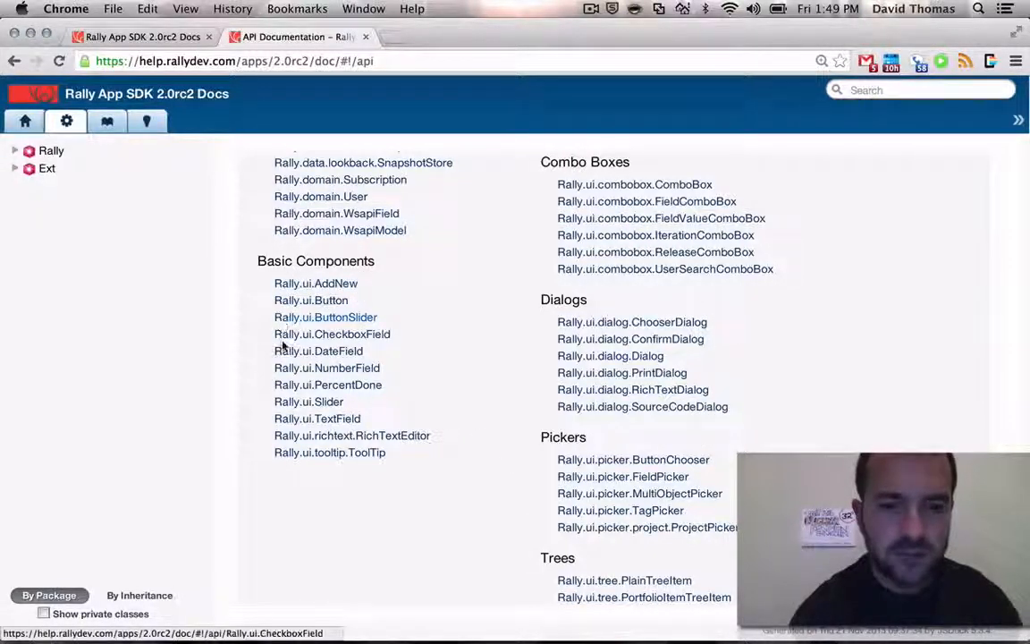
- Go to the Guides list and read the Building Your First App guide
{"action": "left_click", "coordinate": [106, 122]}
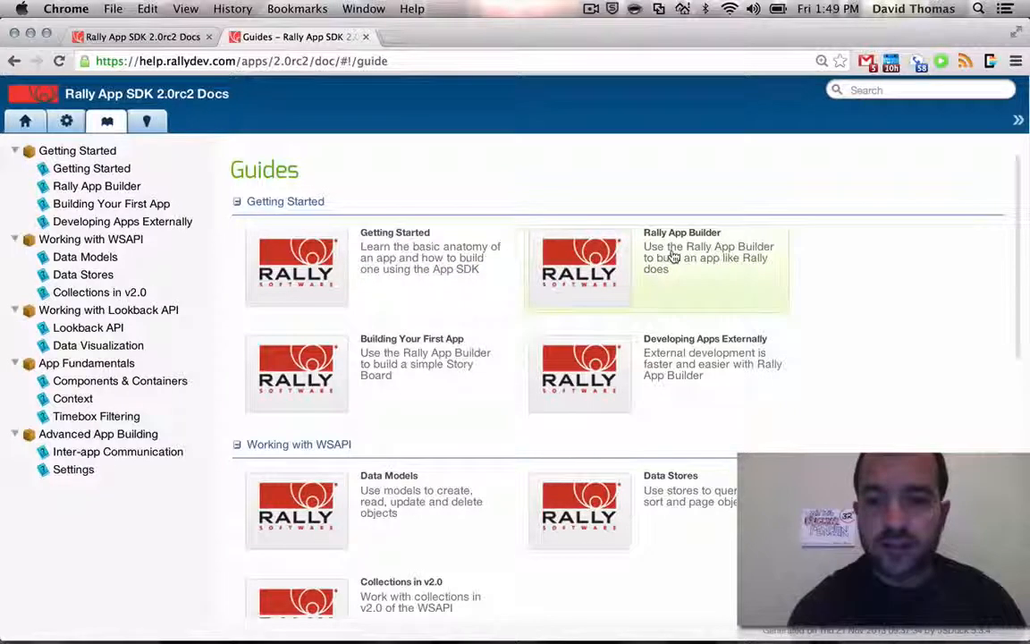
{"action": "left_click", "coordinate": [370, 369]}
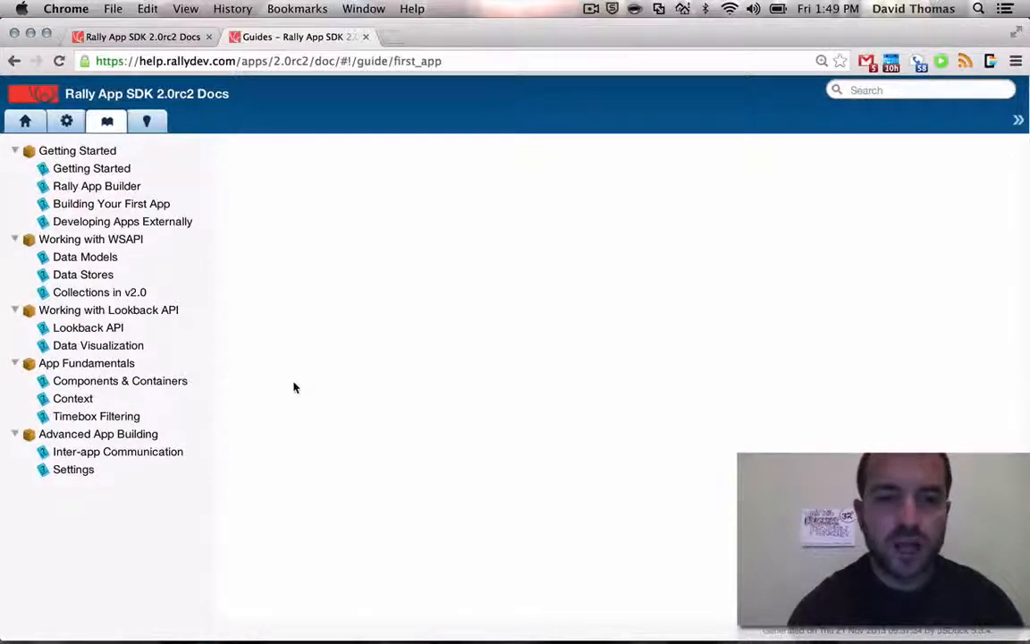
{"action": "scroll", "coordinate": [310, 310], "scroll_direction": "down", "scroll_amount": 4}
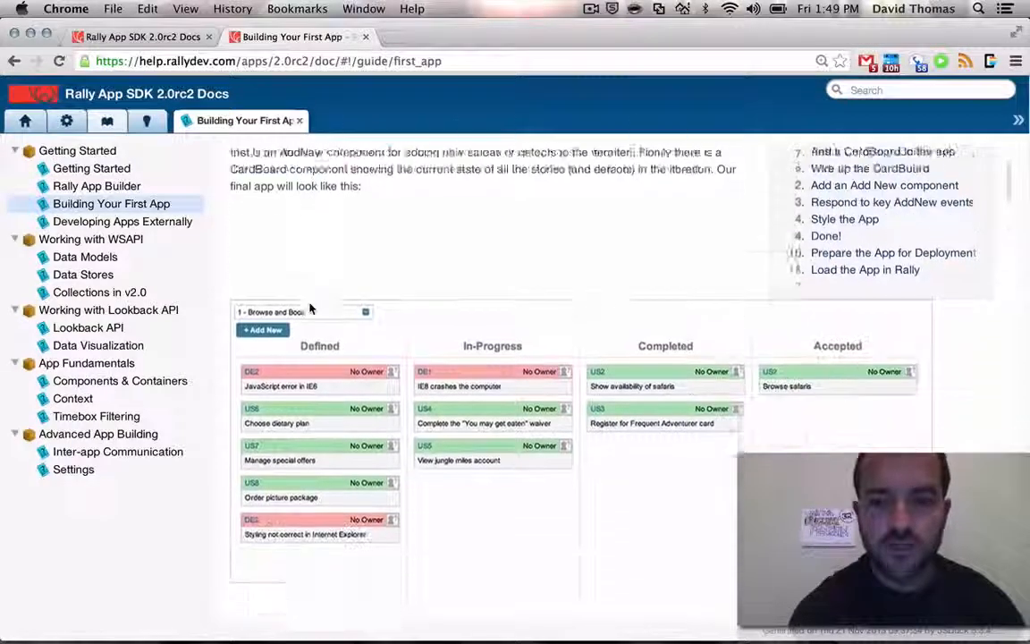
{"action": "scroll", "coordinate": [310, 311], "scroll_direction": "down", "scroll_amount": 5}
{"action": "scroll", "coordinate": [311, 310], "scroll_direction": "down", "scroll_amount": 5}
{"action": "scroll", "coordinate": [310, 311], "scroll_direction": "down", "scroll_amount": 4}
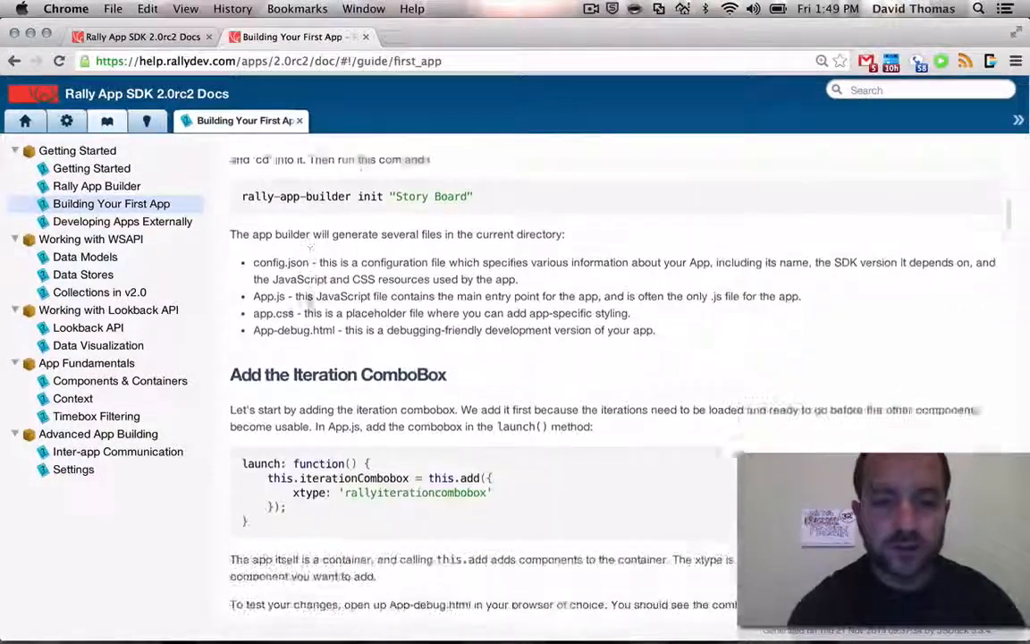
{"action": "scroll", "coordinate": [310, 304], "scroll_direction": "down", "scroll_amount": 1}
{"action": "scroll", "coordinate": [310, 304], "scroll_direction": "down", "scroll_amount": 2}
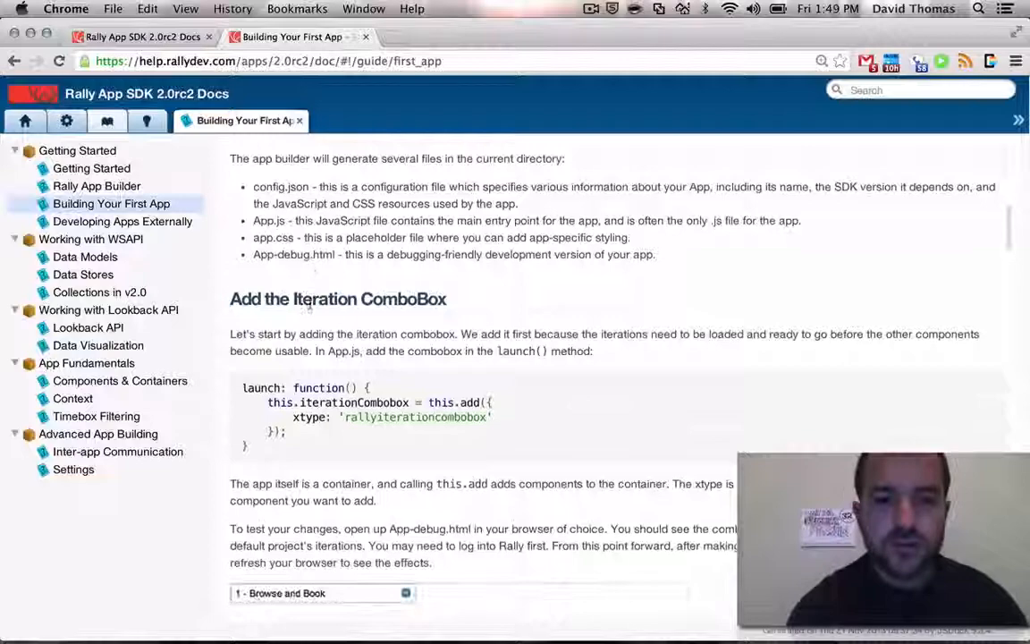
{"action": "scroll", "coordinate": [310, 304], "scroll_direction": "down", "scroll_amount": 1}
{"action": "scroll", "coordinate": [310, 304], "scroll_direction": "down", "scroll_amount": 3}
{"action": "scroll", "coordinate": [310, 307], "scroll_direction": "down", "scroll_amount": 5}
{"action": "scroll", "coordinate": [310, 307], "scroll_direction": "down", "scroll_amount": 3}
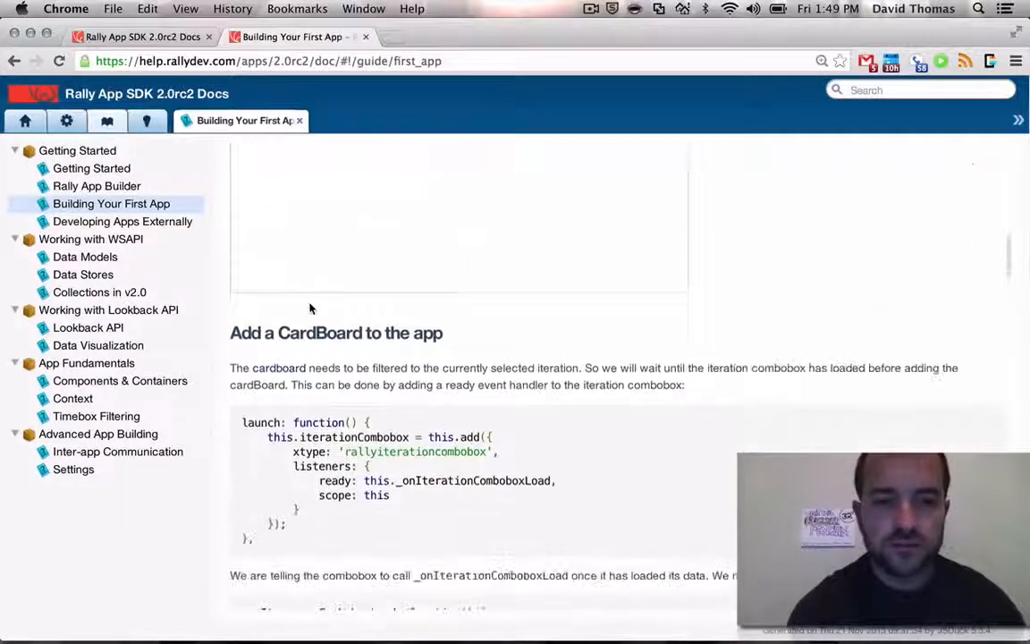
{"action": "scroll", "coordinate": [311, 307], "scroll_direction": "down", "scroll_amount": 4}
{"action": "scroll", "coordinate": [310, 308], "scroll_direction": "down", "scroll_amount": 3}
{"action": "scroll", "coordinate": [311, 304], "scroll_direction": "down", "scroll_amount": 5}
{"action": "scroll", "coordinate": [310, 304], "scroll_direction": "down", "scroll_amount": 4}
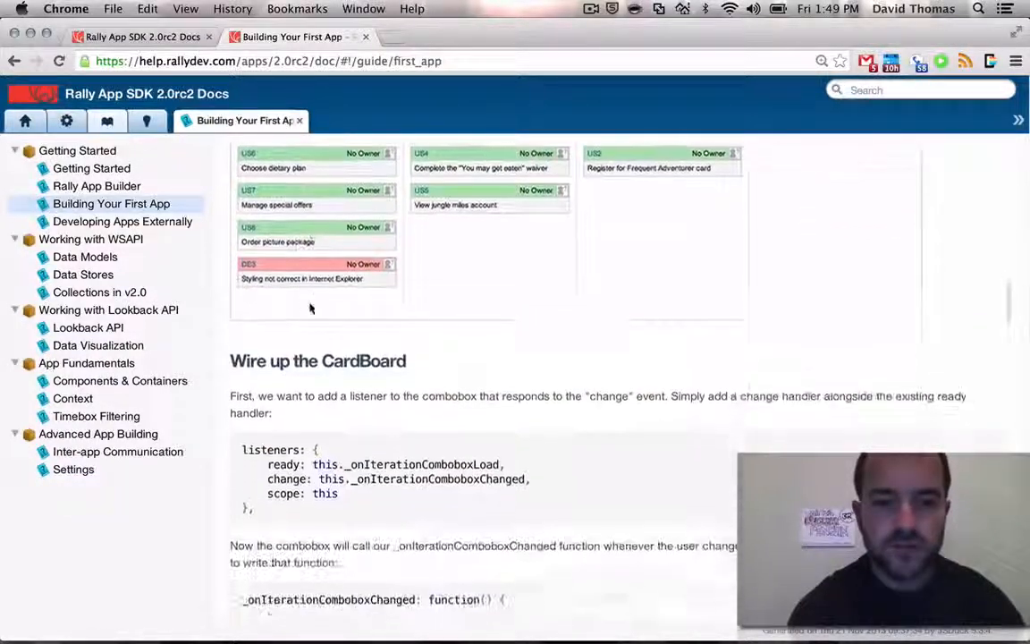
{"action": "scroll", "coordinate": [310, 304], "scroll_direction": "down", "scroll_amount": 3}
{"action": "scroll", "coordinate": [310, 304], "scroll_direction": "down", "scroll_amount": 2}
{"action": "scroll", "coordinate": [310, 304], "scroll_direction": "down", "scroll_amount": 5}
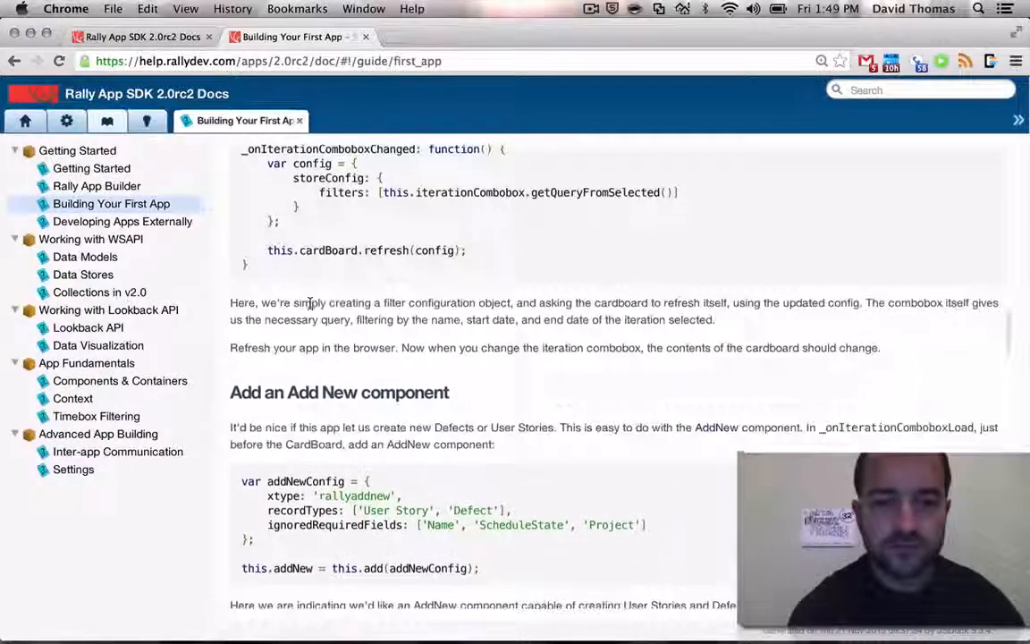
{"action": "scroll", "coordinate": [310, 304], "scroll_direction": "down", "scroll_amount": 4}
{"action": "scroll", "coordinate": [311, 304], "scroll_direction": "down", "scroll_amount": 2}
{"action": "scroll", "coordinate": [310, 307], "scroll_direction": "up", "scroll_amount": 10}
{"action": "scroll", "coordinate": [310, 308], "scroll_direction": "up", "scroll_amount": 8}
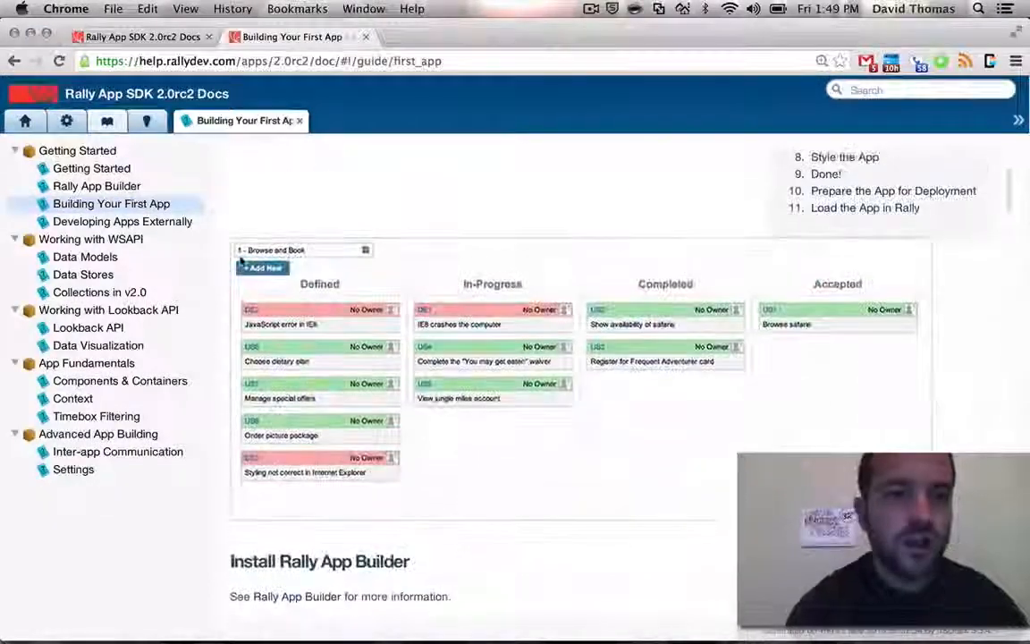
- View the Grid example, launch it in its own window, inspect its source, then return to the docs tab
{"action": "left_click", "coordinate": [144, 121]}
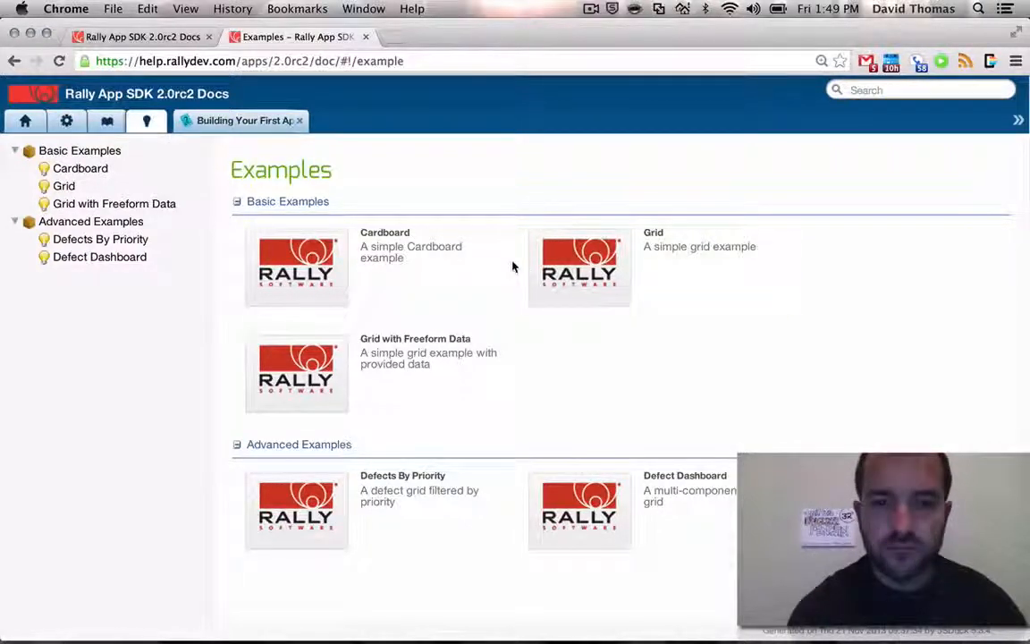
{"action": "left_click", "coordinate": [589, 265]}
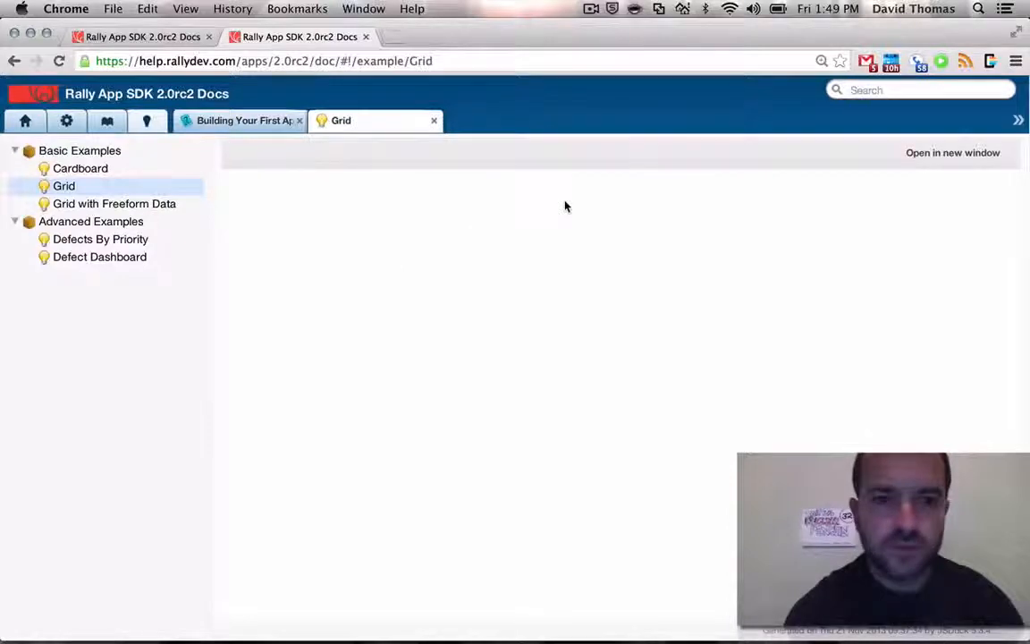
{"action": "left_click", "coordinate": [946, 153]}
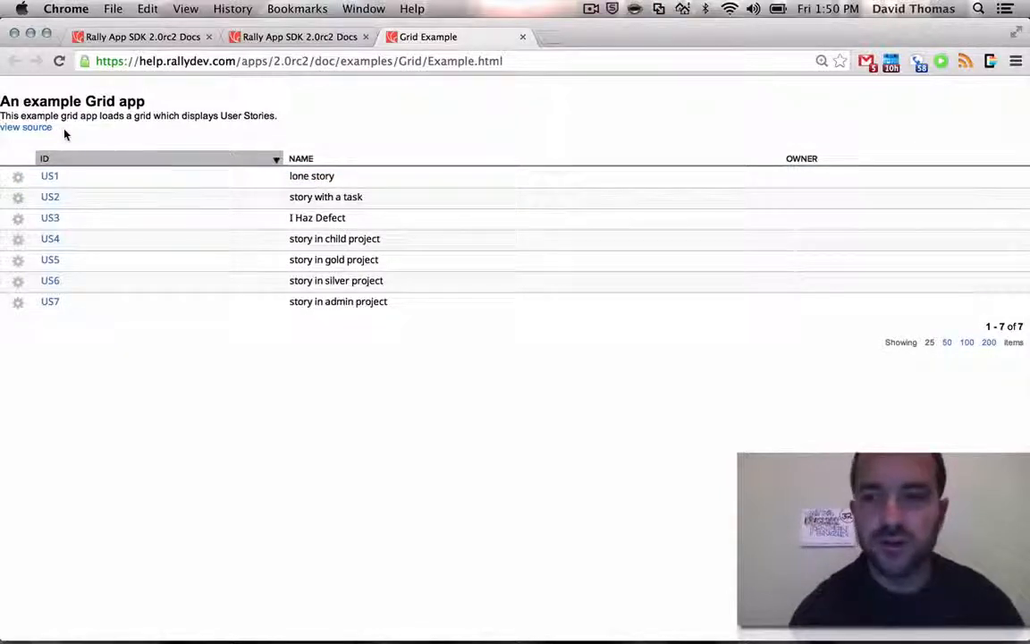
{"action": "left_click", "coordinate": [44, 128]}
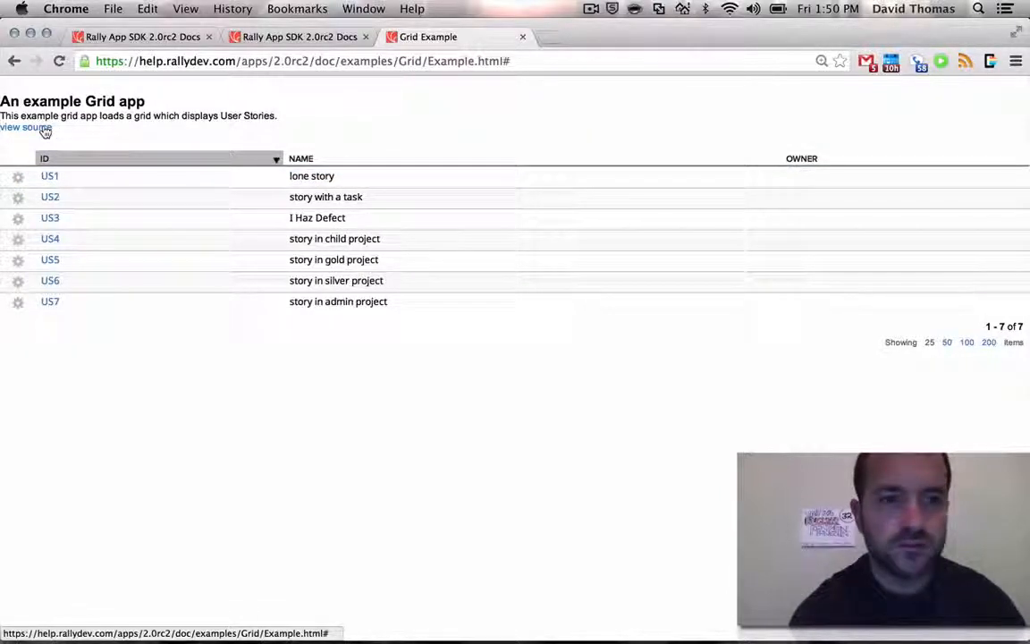
{"action": "scroll", "coordinate": [326, 304], "scroll_direction": "down", "scroll_amount": 5}
{"action": "scroll", "coordinate": [326, 303], "scroll_direction": "down", "scroll_amount": 5}
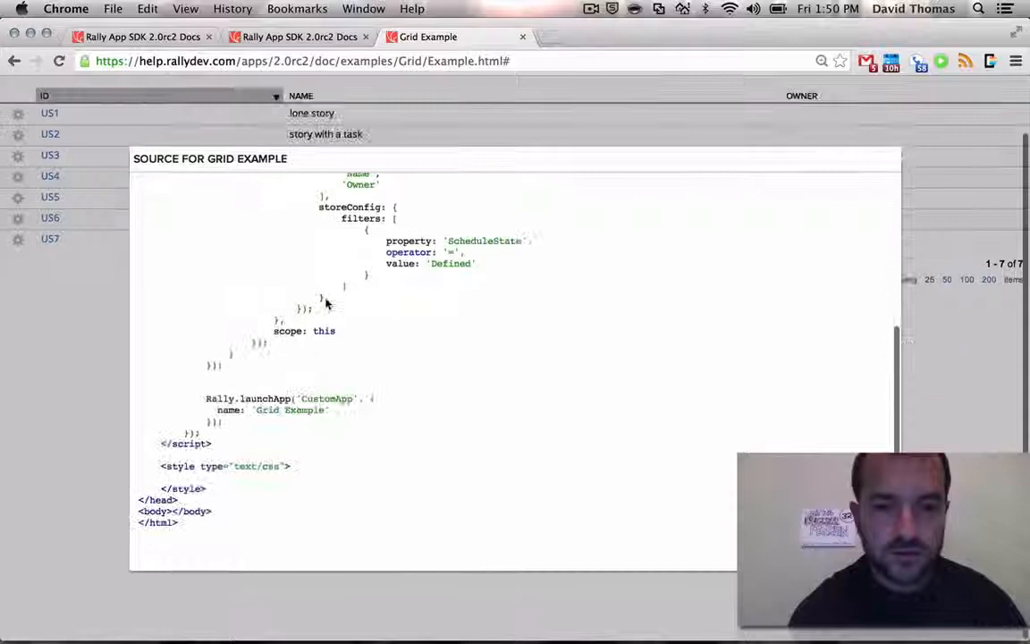
{"action": "scroll", "coordinate": [327, 304], "scroll_direction": "up", "scroll_amount": 10}
{"action": "key", "text": "Escape"}
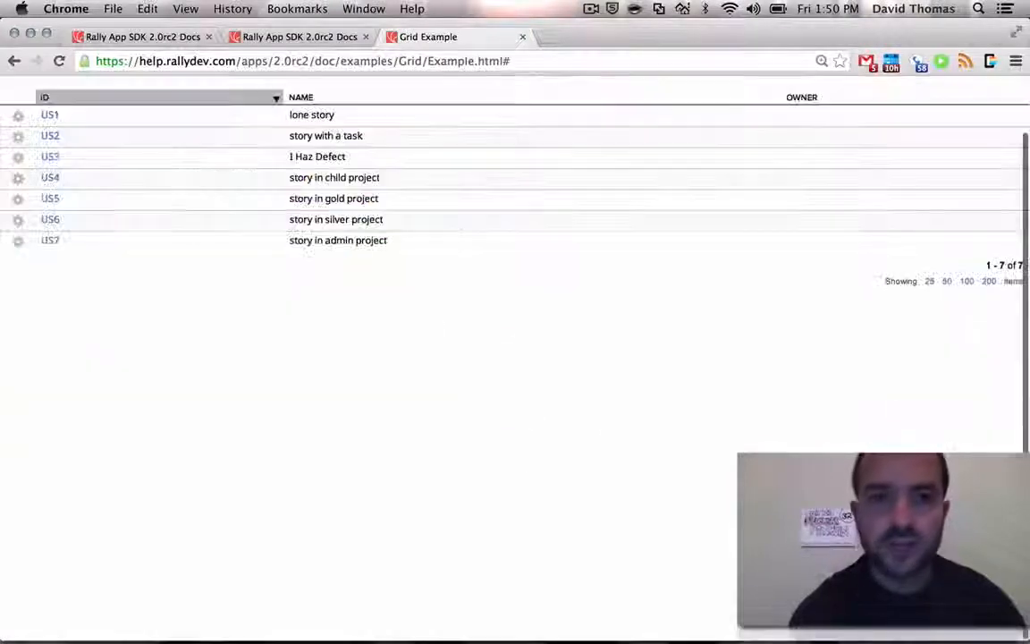
{"action": "left_click", "coordinate": [301, 36]}
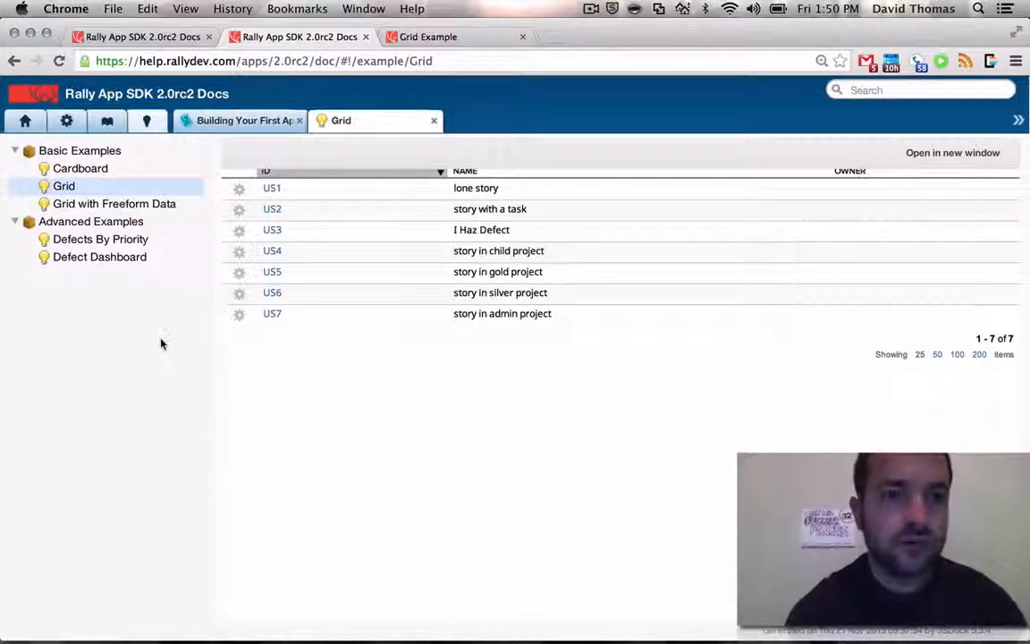
- From the API index under Basic Components, load the Rally.ui.Button page and note its rallybutton xtype
{"action": "left_click", "coordinate": [67, 120]}
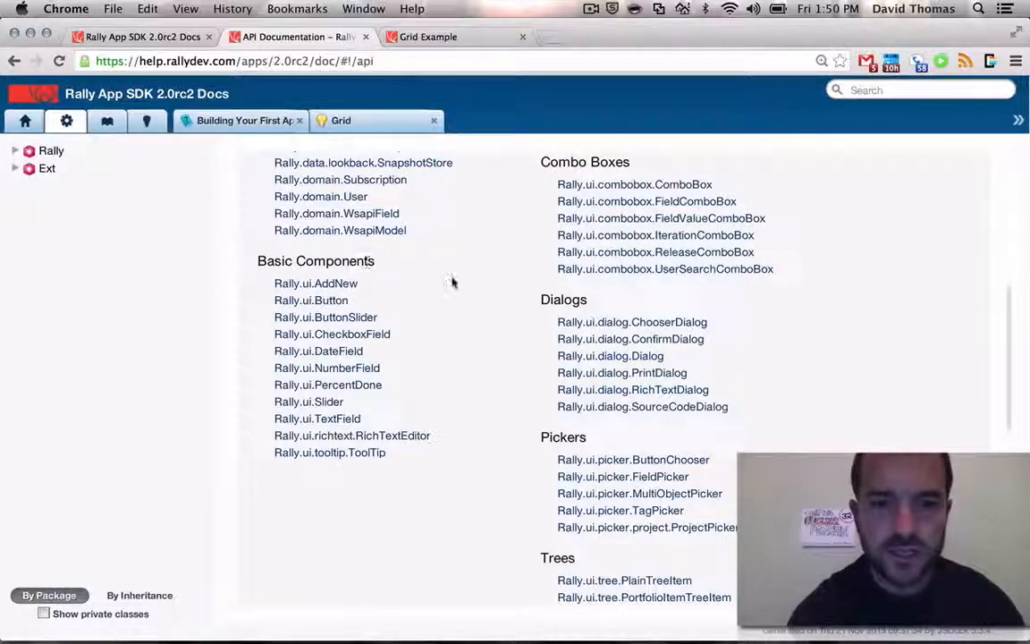
{"action": "scroll", "coordinate": [452, 282], "scroll_direction": "up", "scroll_amount": 3}
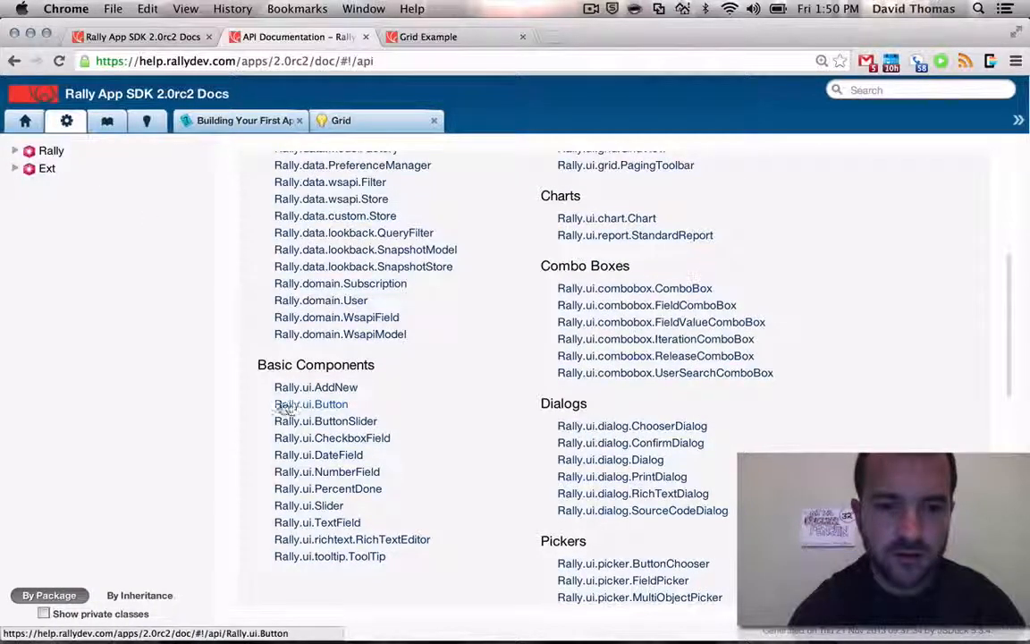
{"action": "left_click", "coordinate": [310, 403]}
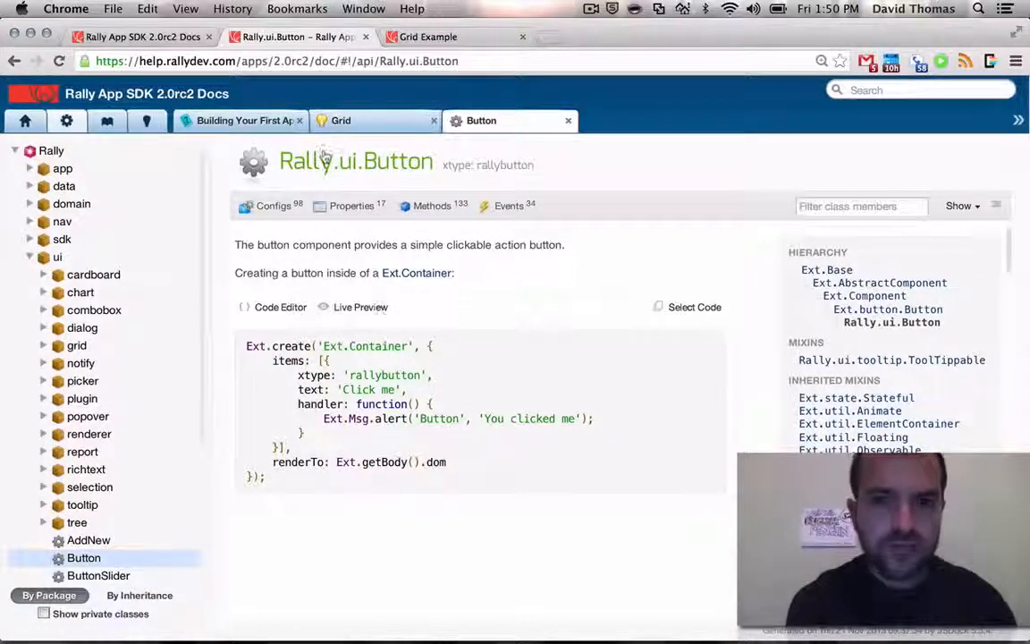
{"action": "mouse_move", "coordinate": [356, 161]}
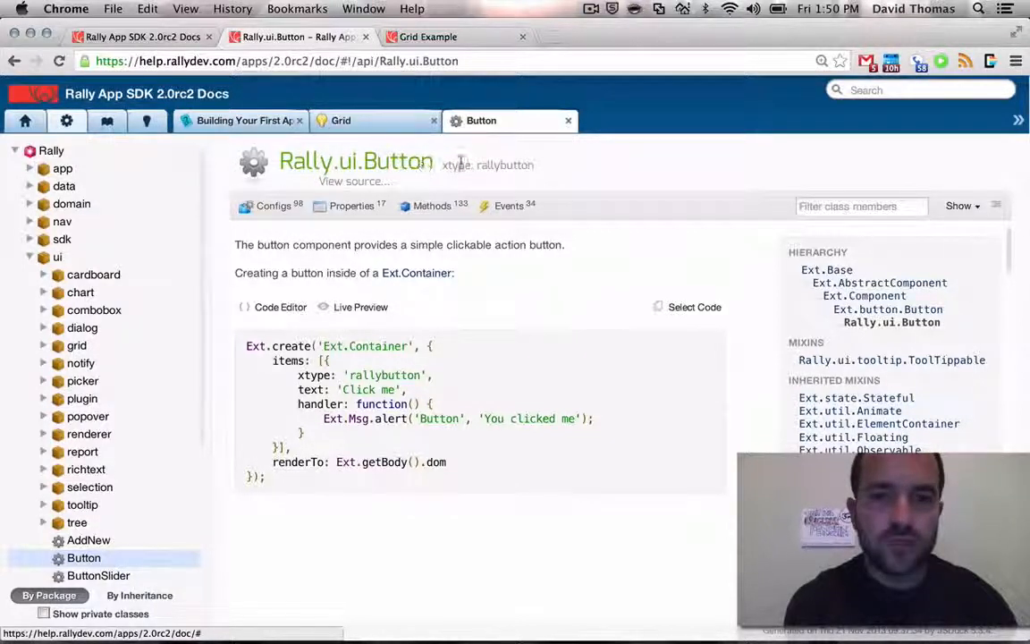
{"action": "left_click_drag", "start_coordinate": [534, 165], "coordinate": [481, 166]}
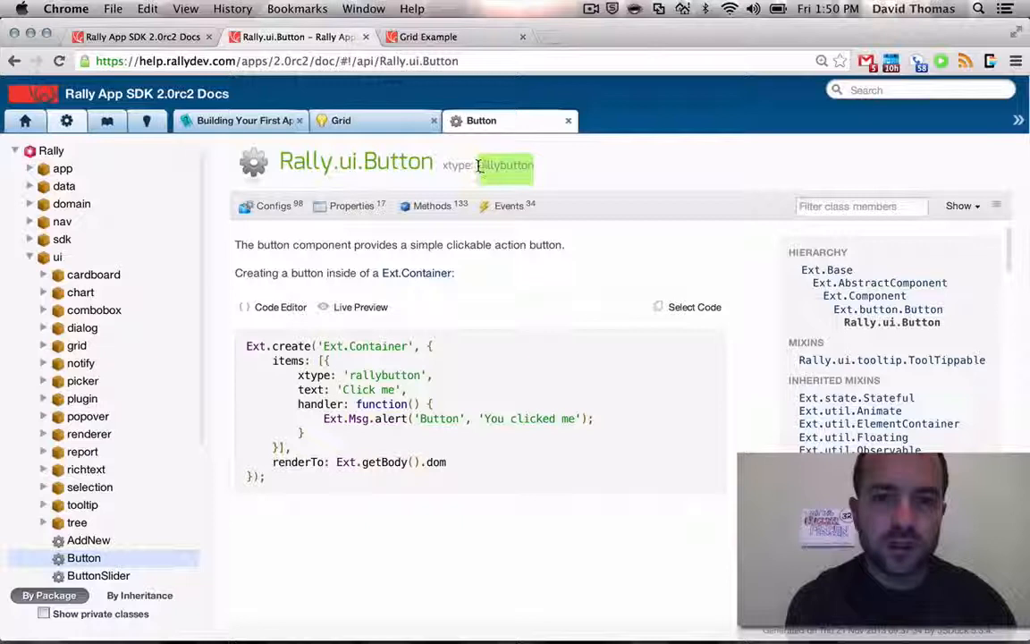
{"action": "left_click", "coordinate": [502, 165]}
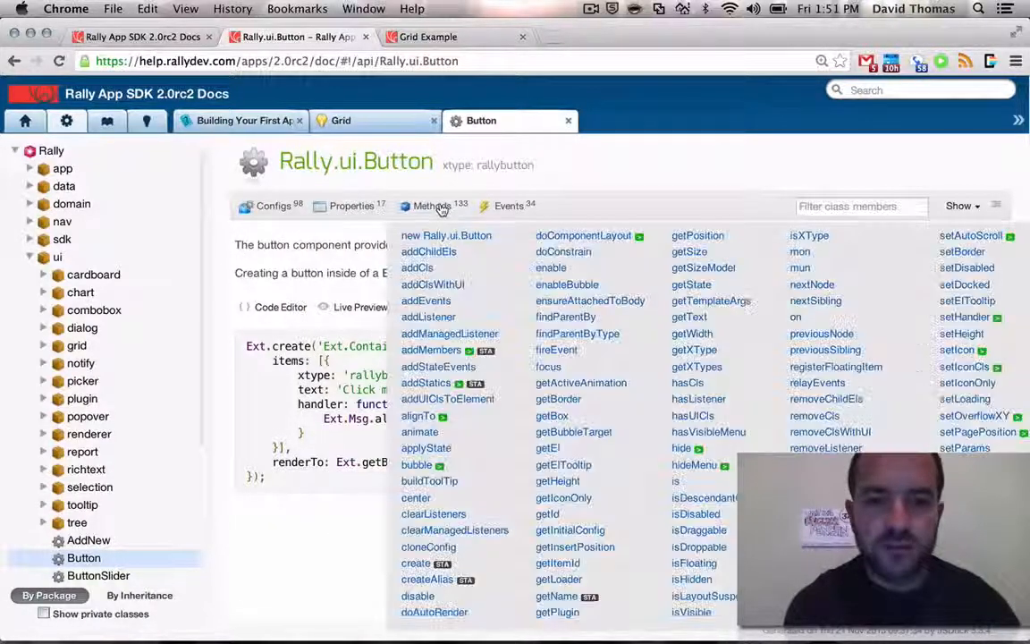
{"action": "mouse_move", "coordinate": [432, 206]}
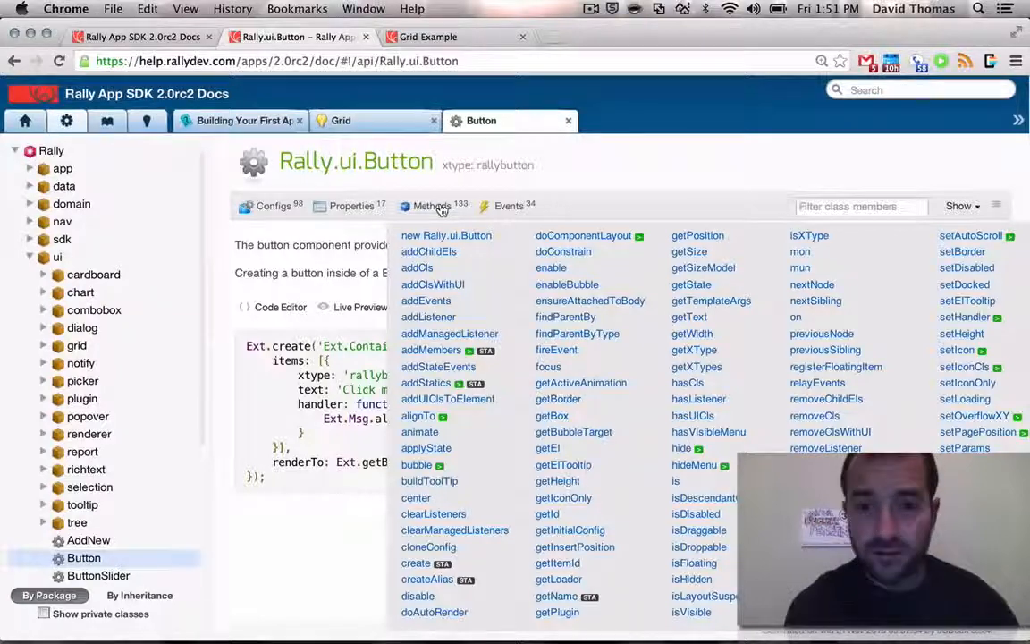
- Toggle the full methods listing and jump to the Methods section of Rally.ui.Button
{"action": "left_click", "coordinate": [434, 208]}
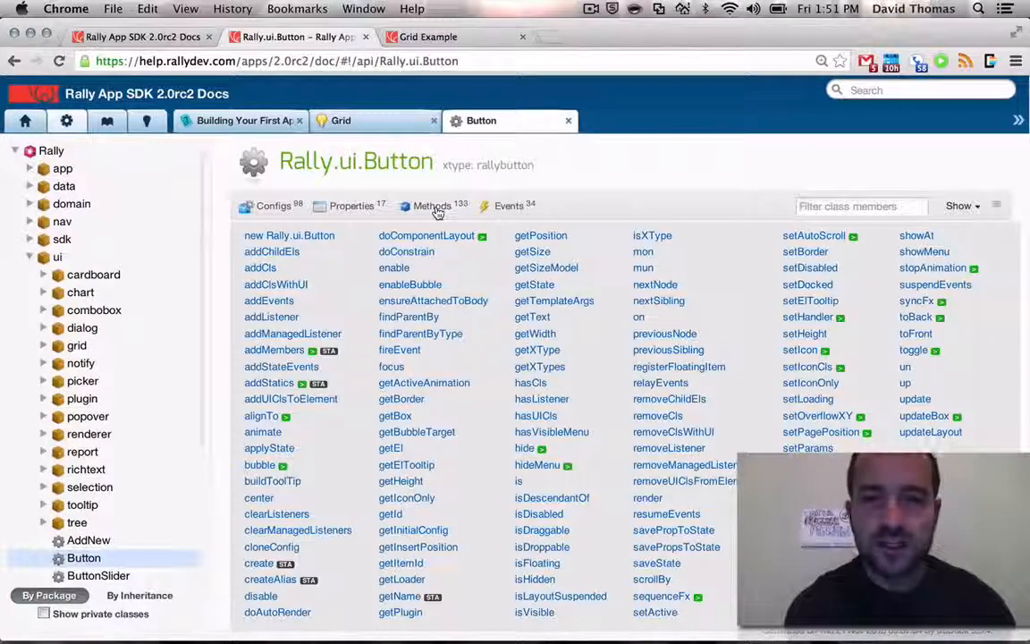
{"action": "left_click", "coordinate": [434, 208]}
{"action": "mouse_move", "coordinate": [506, 205]}
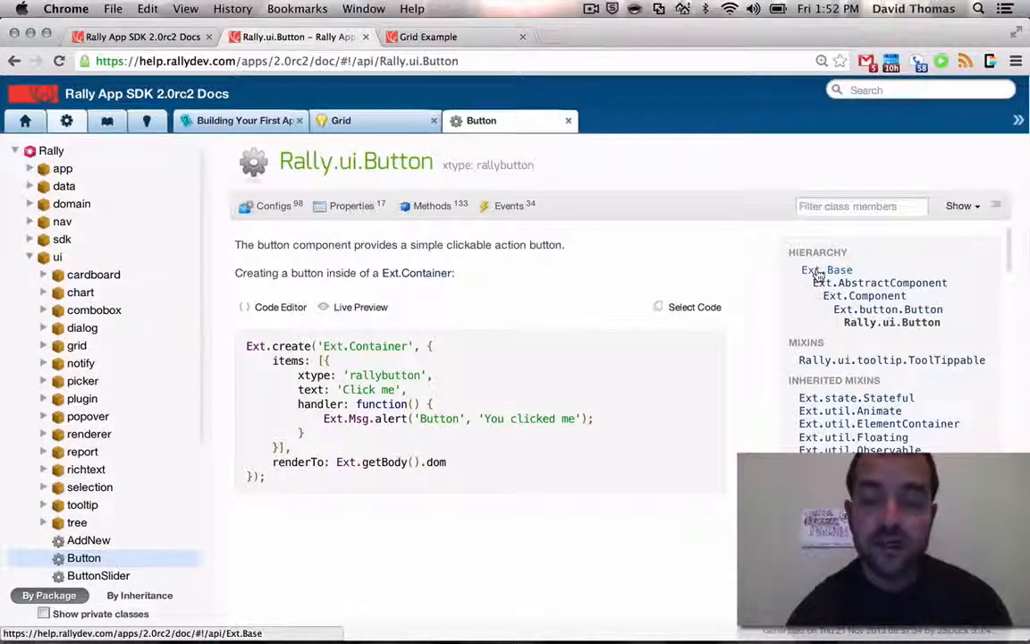
{"action": "left_click", "coordinate": [429, 205]}
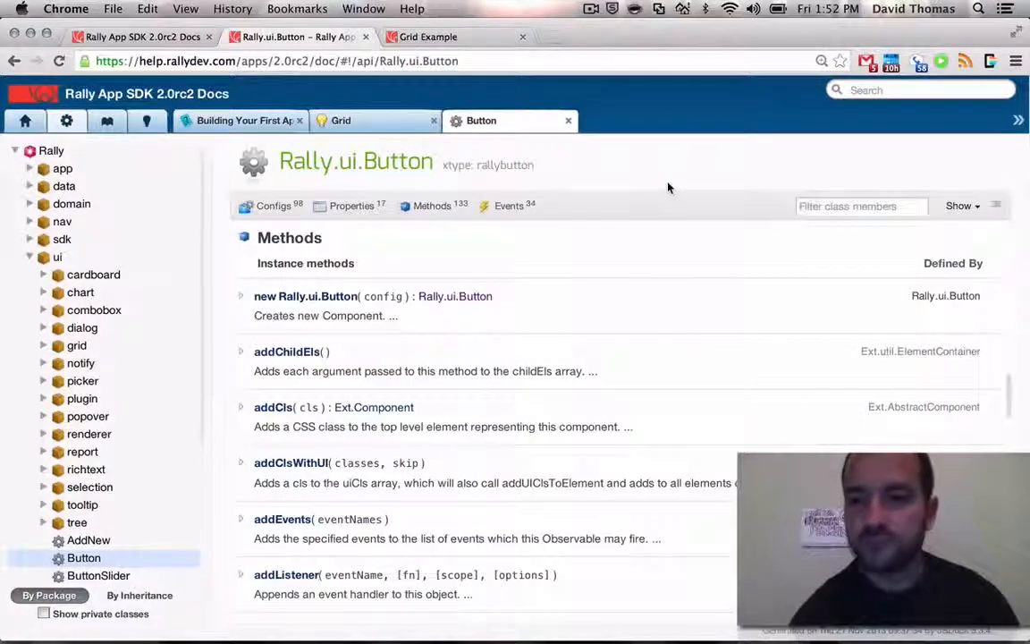
- Hide inherited members to leave Rally.ui.Button's seven own methods, then go to parent Ext.button.Button
{"action": "left_click", "coordinate": [962, 206]}
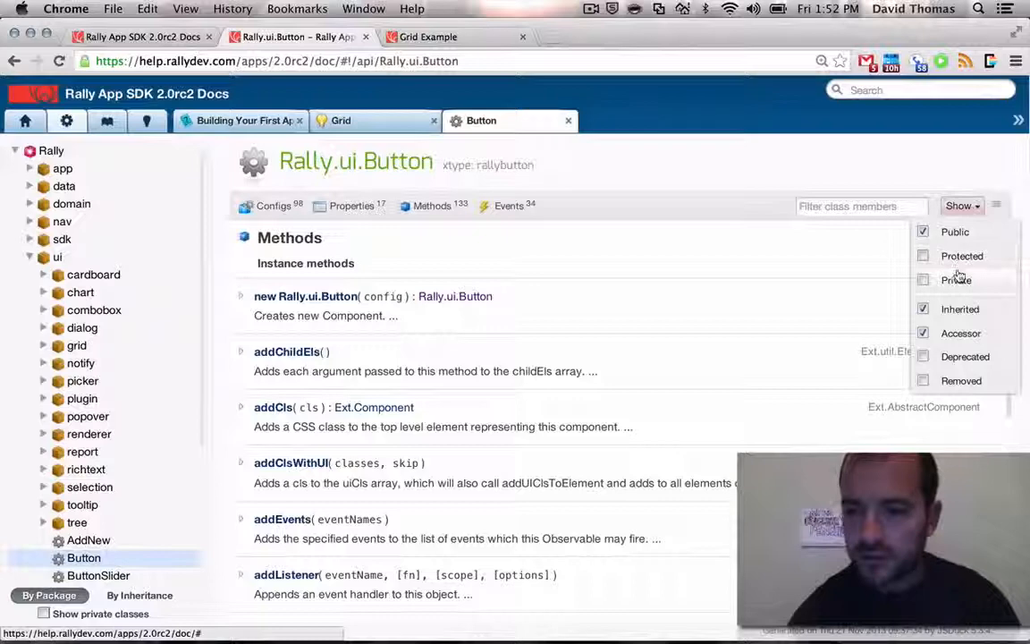
{"action": "left_click", "coordinate": [923, 309]}
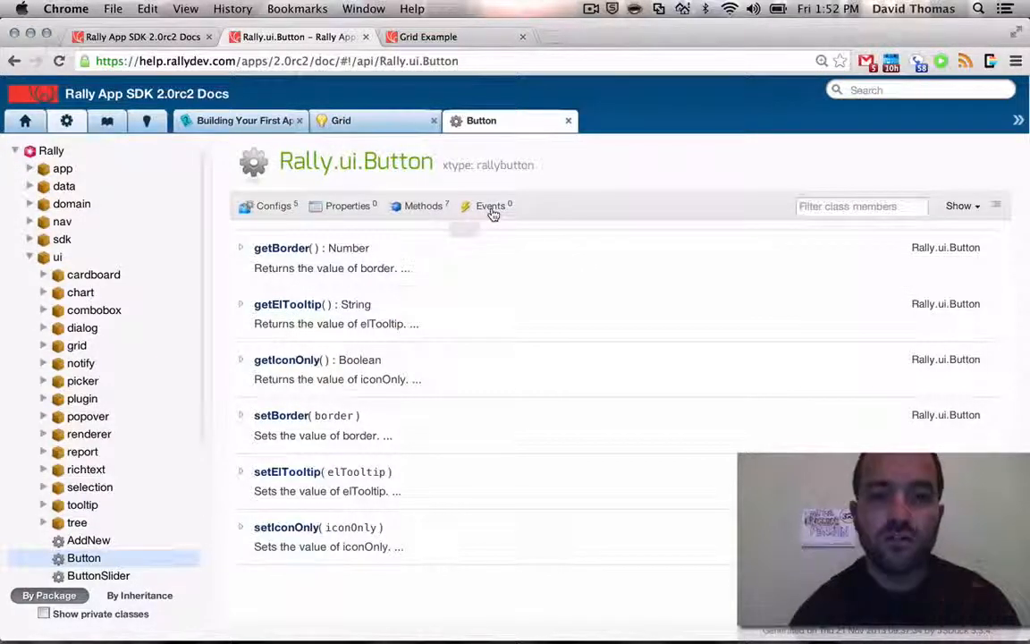
{"action": "left_click", "coordinate": [510, 286]}
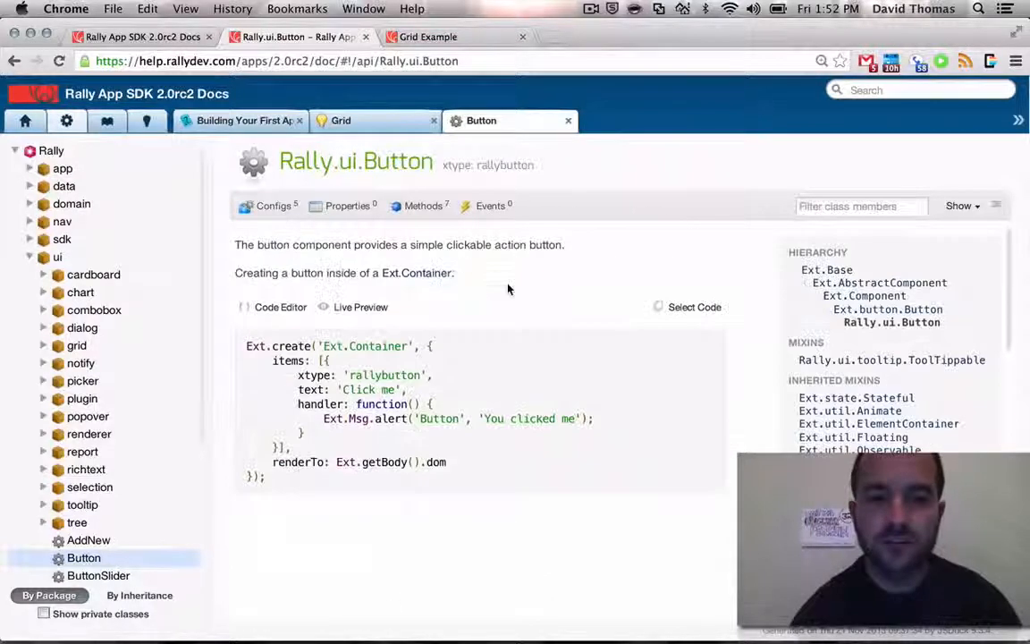
{"action": "left_click_drag", "start_coordinate": [876, 324], "coordinate": [935, 324]}
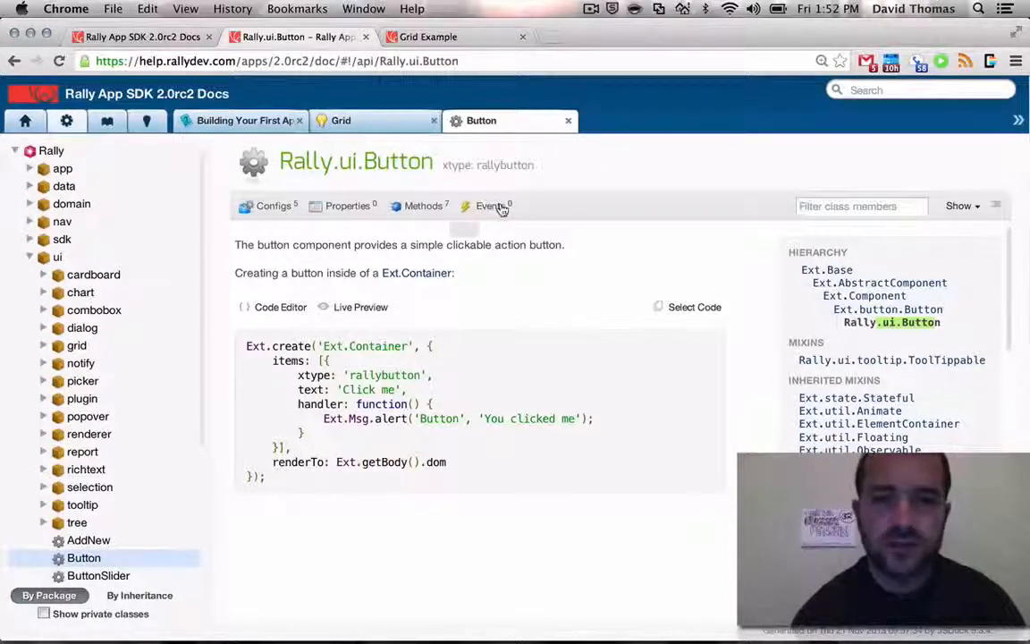
{"action": "left_click", "coordinate": [860, 311]}
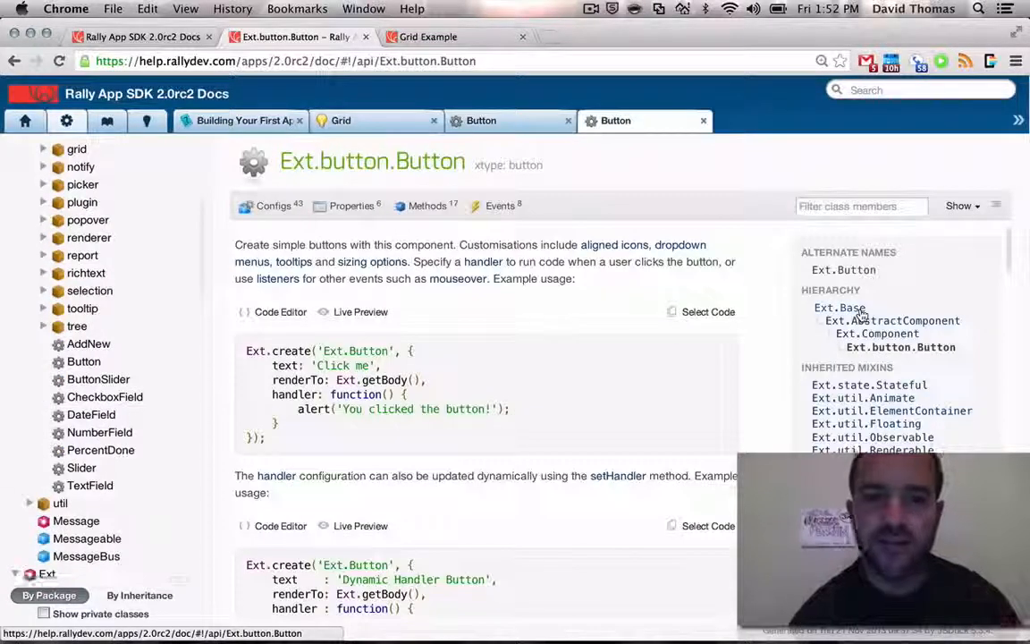
{"action": "mouse_move", "coordinate": [493, 205]}
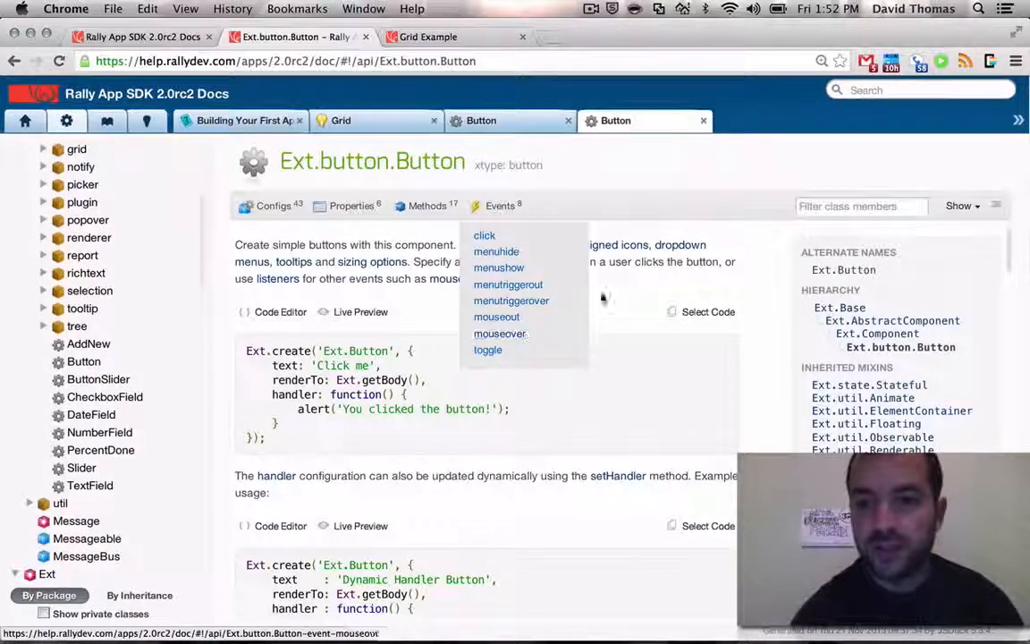
- Show Ext.button.Button's events, then hide inherited ones to leave its eight own events
{"action": "left_click", "coordinate": [963, 206]}
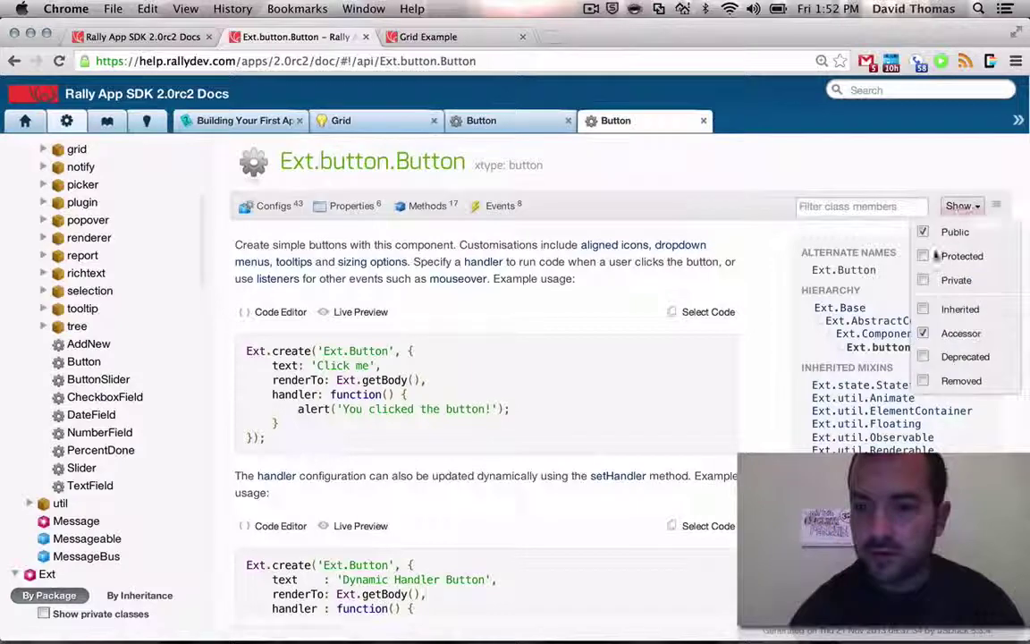
{"action": "left_click", "coordinate": [923, 308]}
{"action": "left_click", "coordinate": [508, 205]}
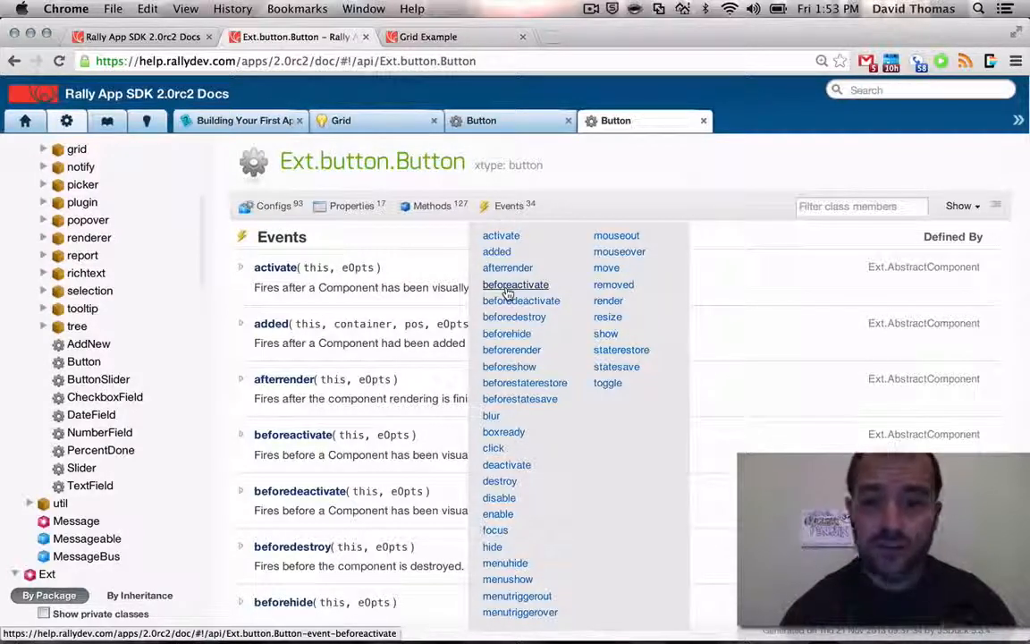
{"action": "left_click", "coordinate": [962, 206]}
{"action": "left_click", "coordinate": [923, 310]}
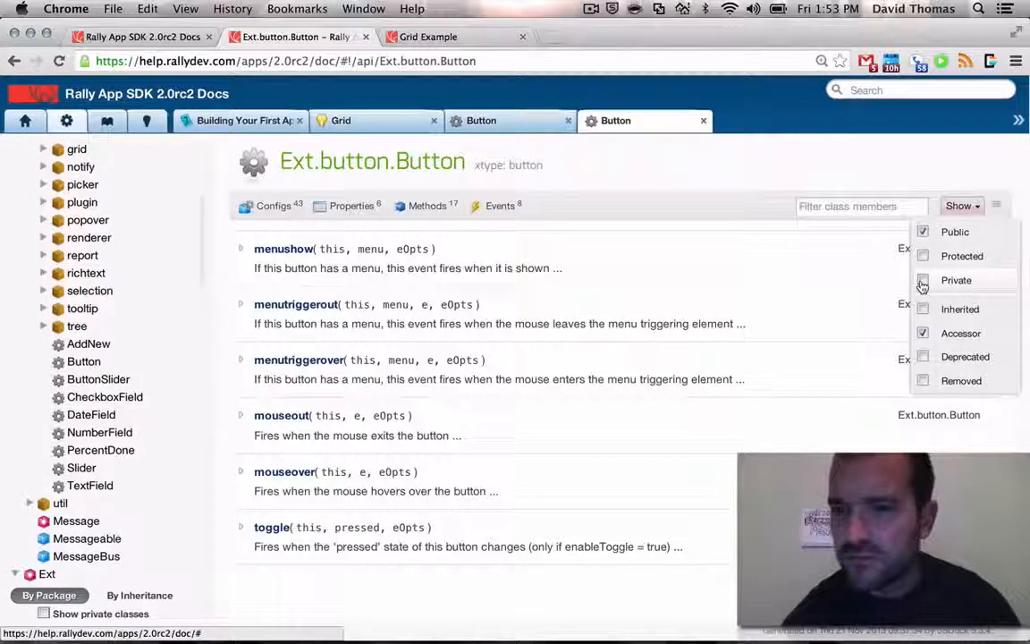
{"action": "left_click", "coordinate": [795, 266]}
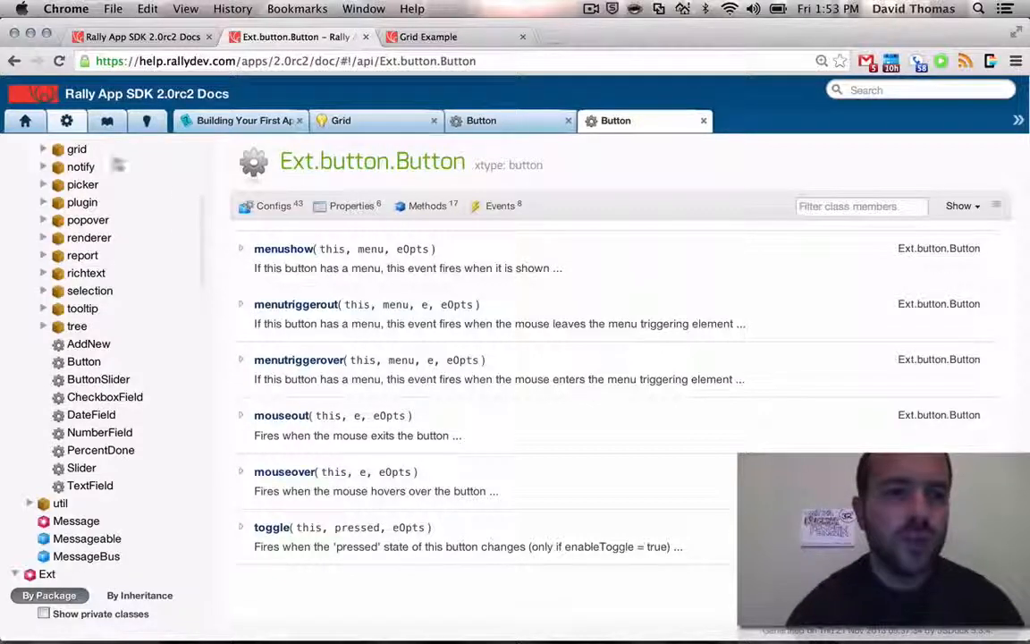
- Via the docs home and API index, reach the Rally.ui.picker.MultiObjectPicker page under Pickers
{"action": "left_click", "coordinate": [25, 121]}
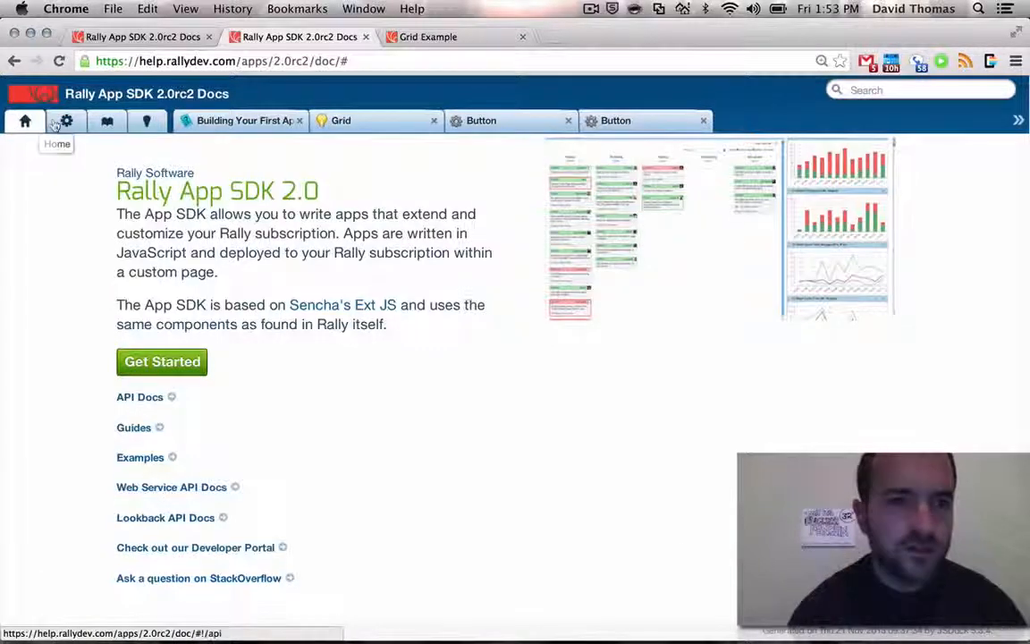
{"action": "left_click", "coordinate": [65, 120]}
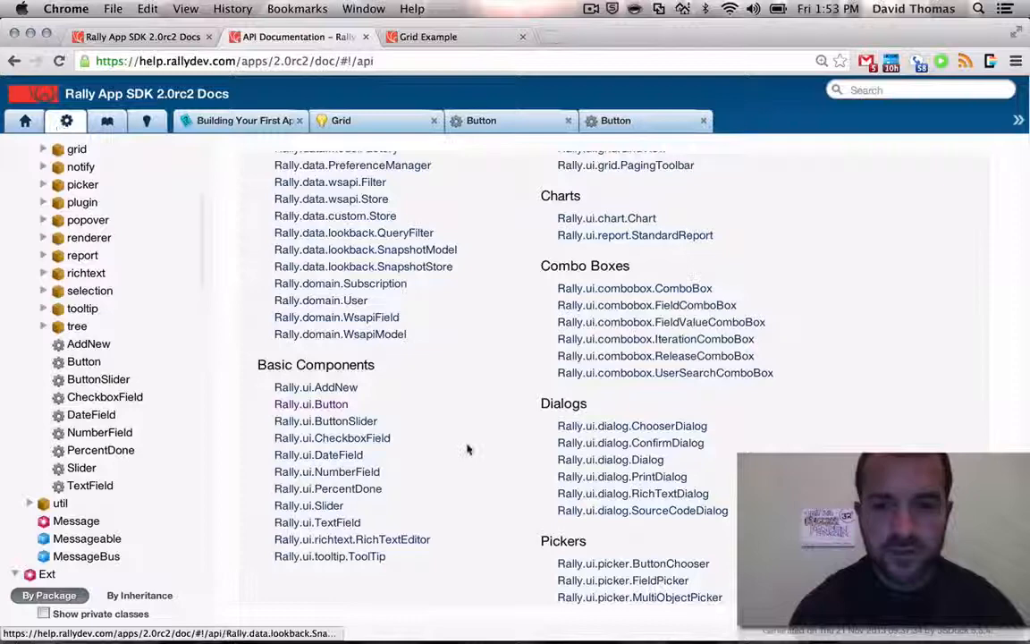
{"action": "scroll", "coordinate": [425, 414], "scroll_direction": "up", "scroll_amount": 8}
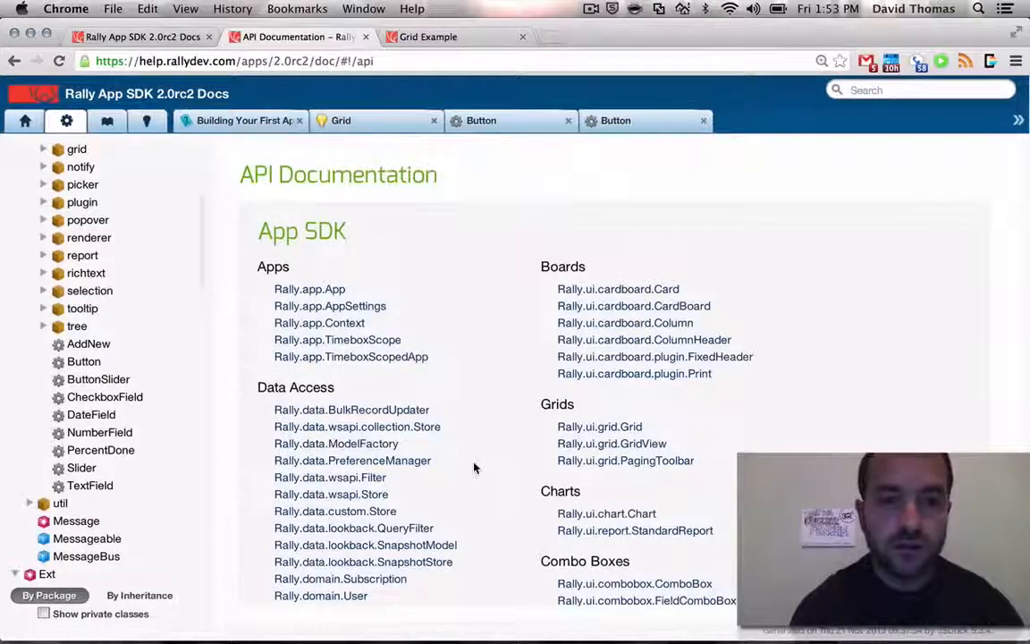
{"action": "scroll", "coordinate": [475, 467], "scroll_direction": "down", "scroll_amount": 1}
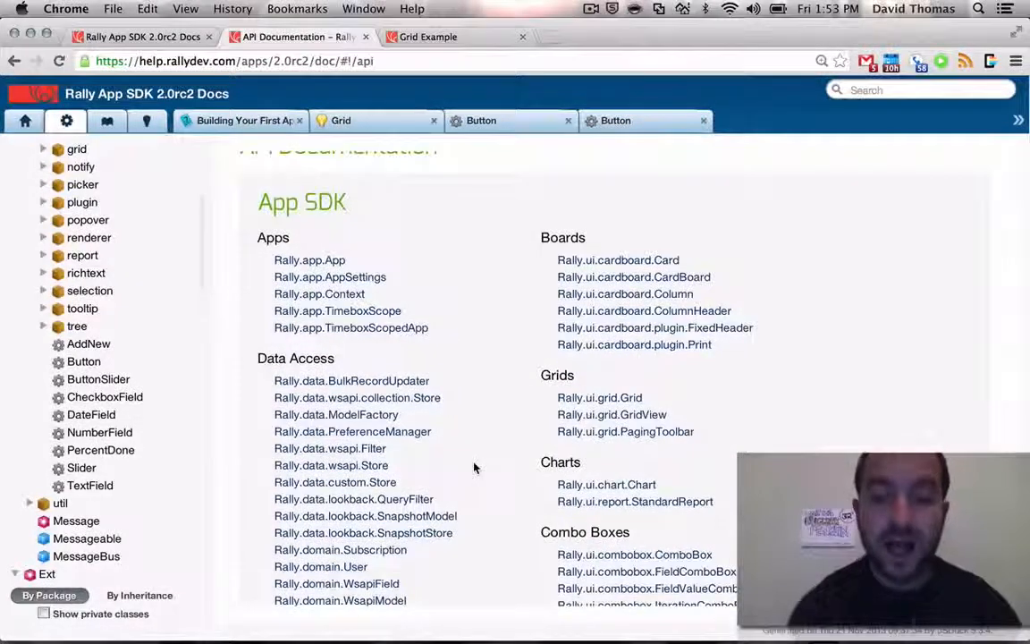
{"action": "scroll", "coordinate": [474, 467], "scroll_direction": "down", "scroll_amount": 5}
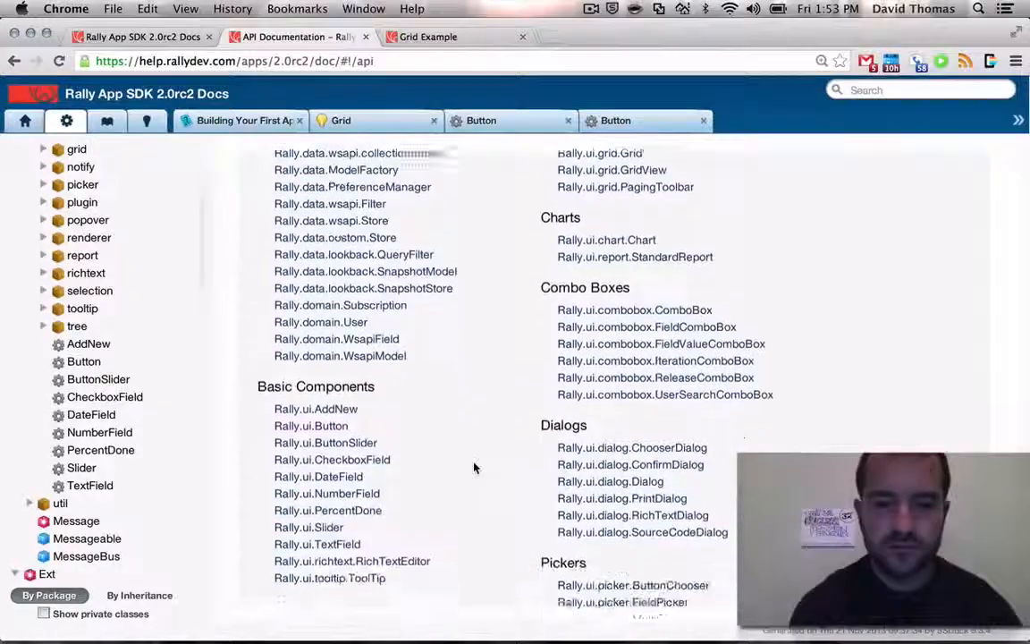
{"action": "scroll", "coordinate": [475, 467], "scroll_direction": "down", "scroll_amount": 2}
{"action": "scroll", "coordinate": [474, 466], "scroll_direction": "down", "scroll_amount": 1}
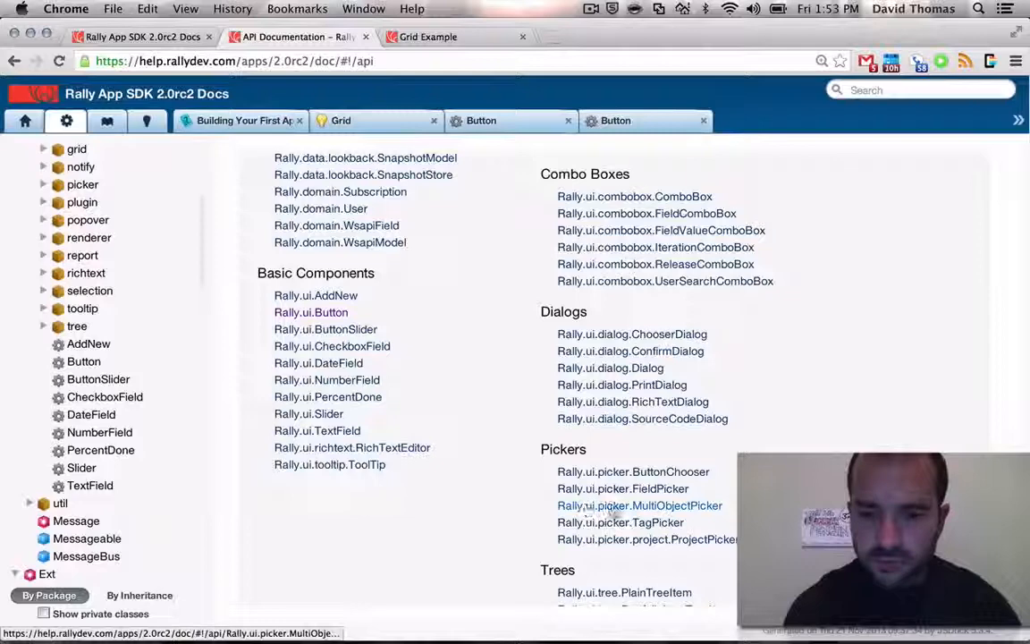
{"action": "left_click", "coordinate": [639, 505]}
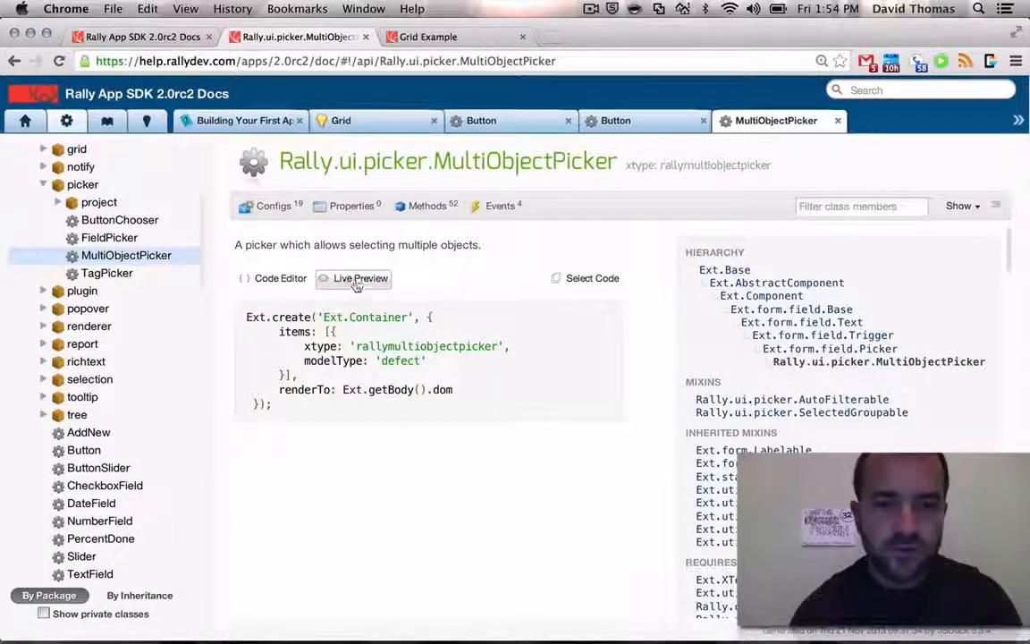
- Change the URL version back from 2.0rc2 to 2.0rc1 for the MultiObjectPicker page
{"action": "left_click", "coordinate": [307, 60]}
{"action": "left_click", "coordinate": [307, 61]}
{"action": "key", "text": "BackSpace"}
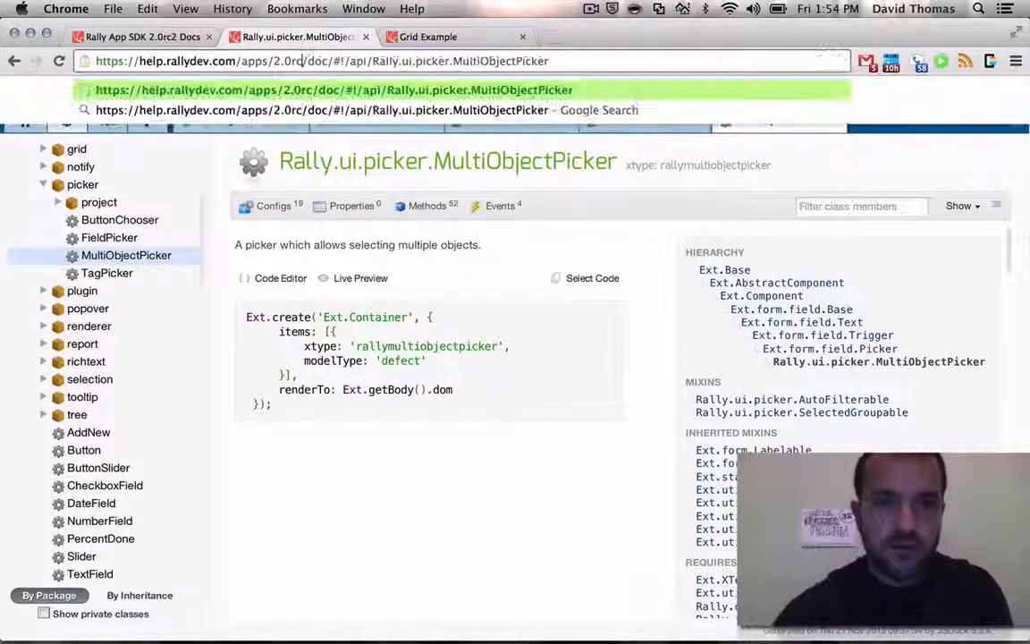
{"action": "type", "text": "1"}
{"action": "key", "text": "Return"}
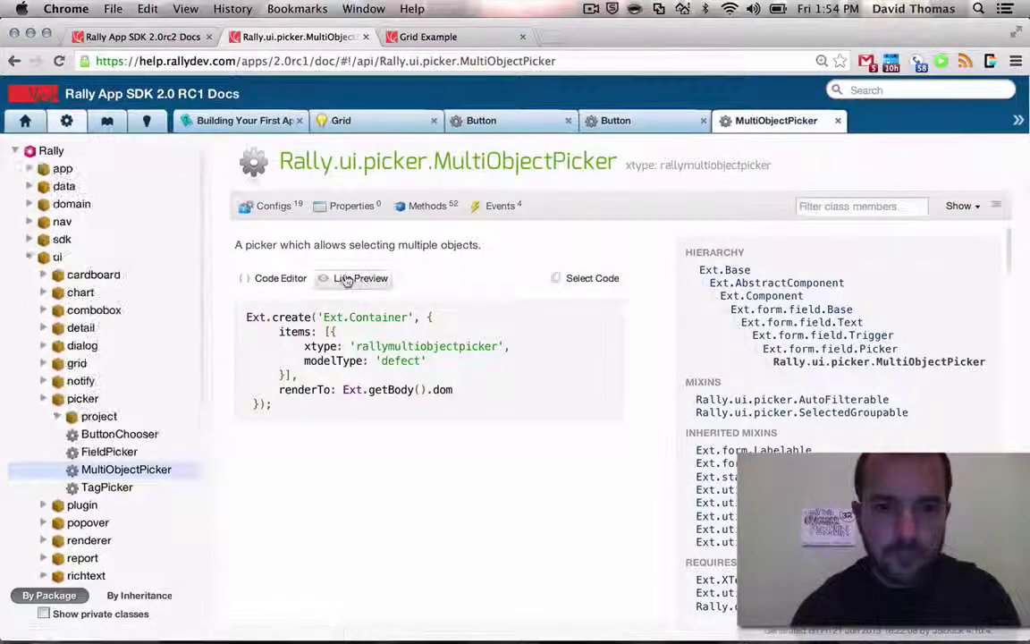
- Try the live MultiObjectPicker preview, tick another object, then return to its code after 'defect'
{"action": "left_click", "coordinate": [357, 279]}
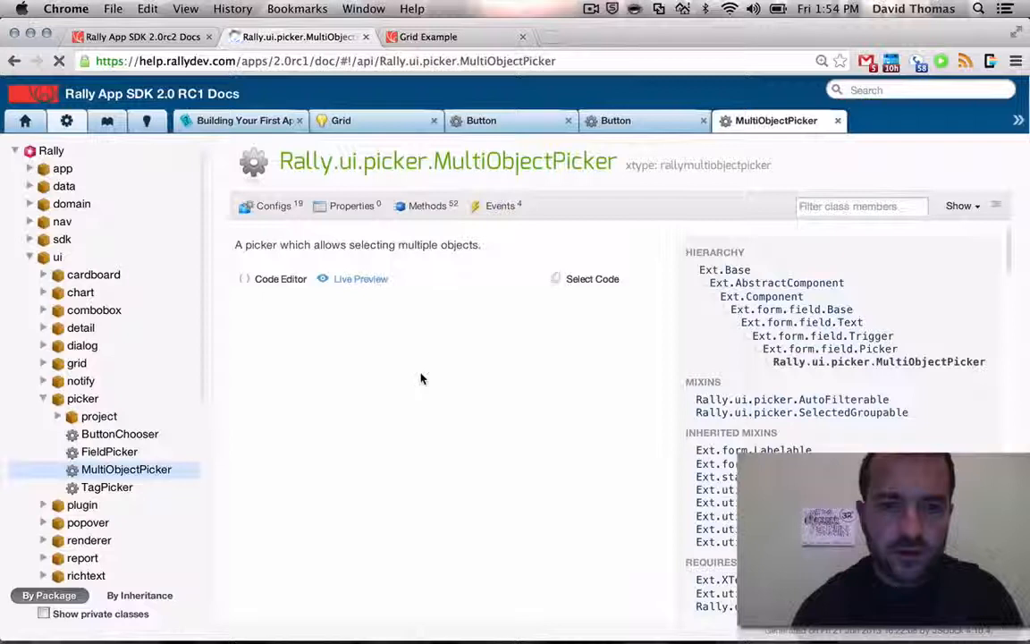
{"action": "left_click", "coordinate": [288, 284]}
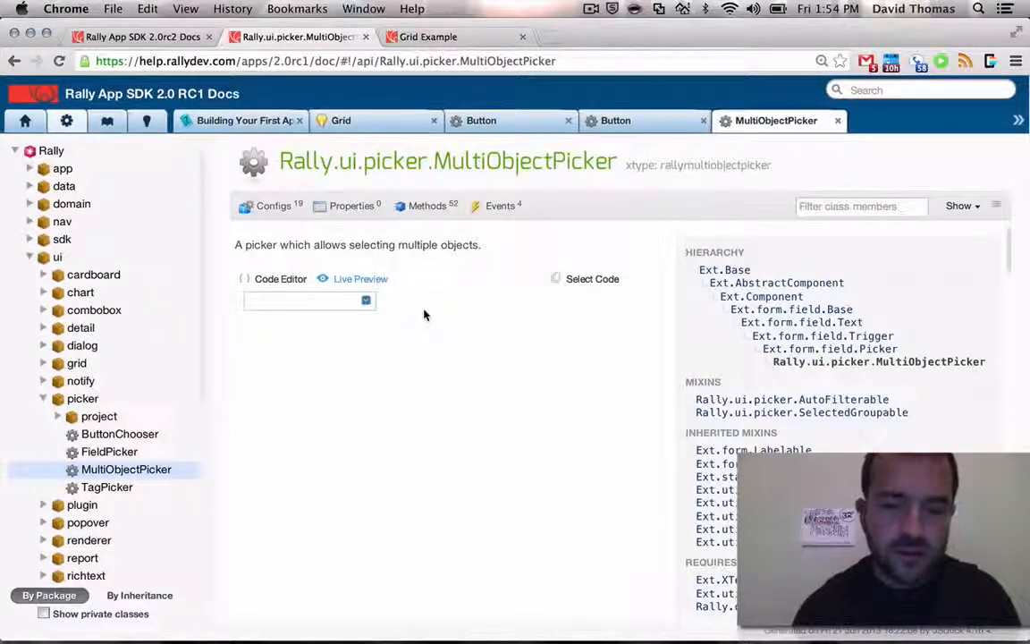
{"action": "left_click", "coordinate": [365, 300]}
{"action": "left_click", "coordinate": [277, 388]}
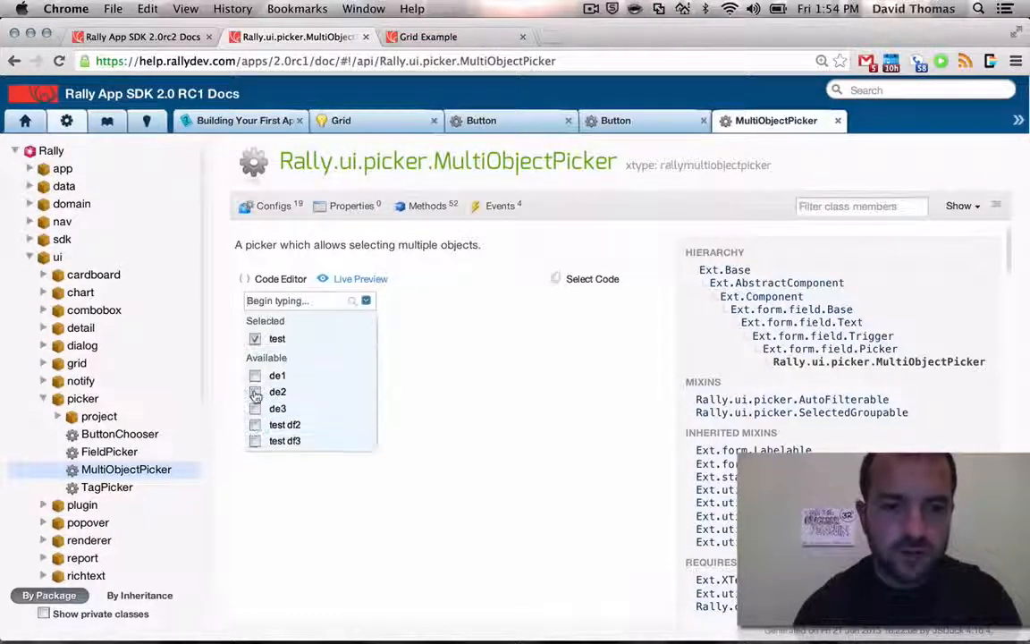
{"action": "left_click", "coordinate": [281, 278]}
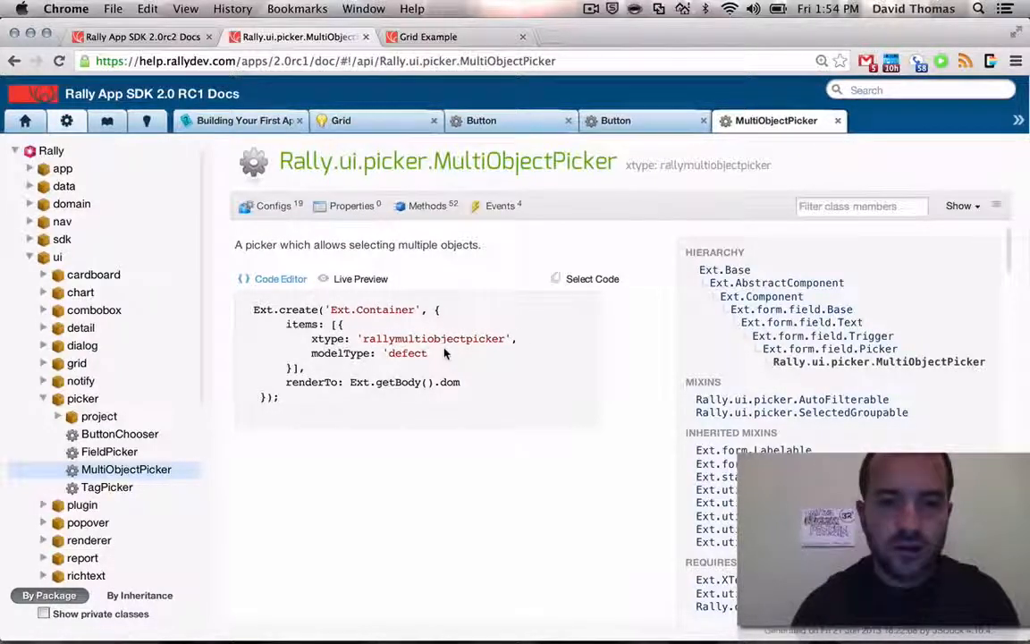
{"action": "left_click", "coordinate": [269, 206]}
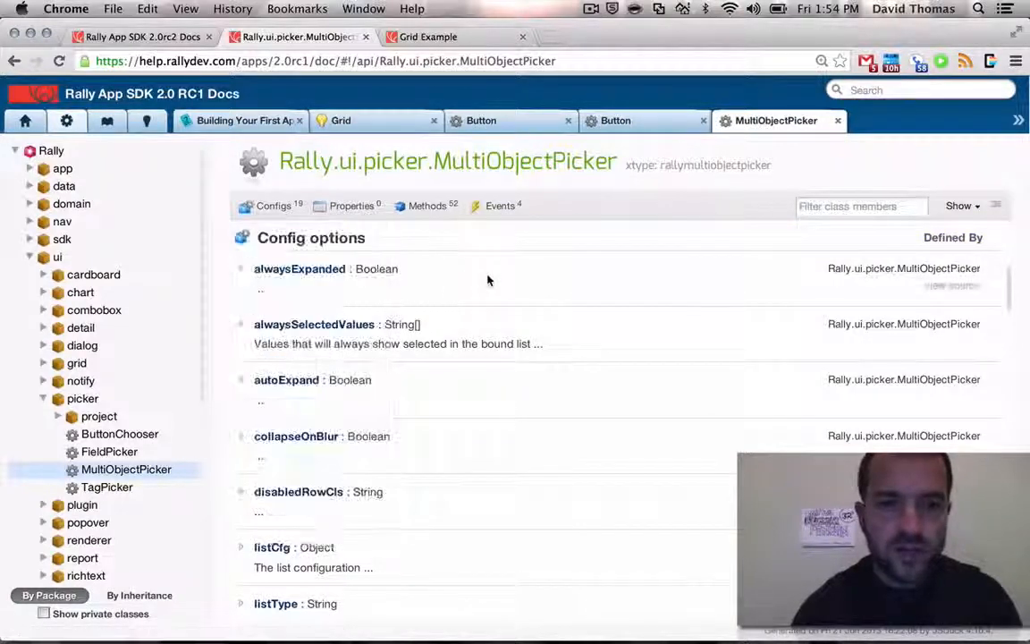
{"action": "scroll", "coordinate": [375, 257], "scroll_direction": "up", "scroll_amount": 5}
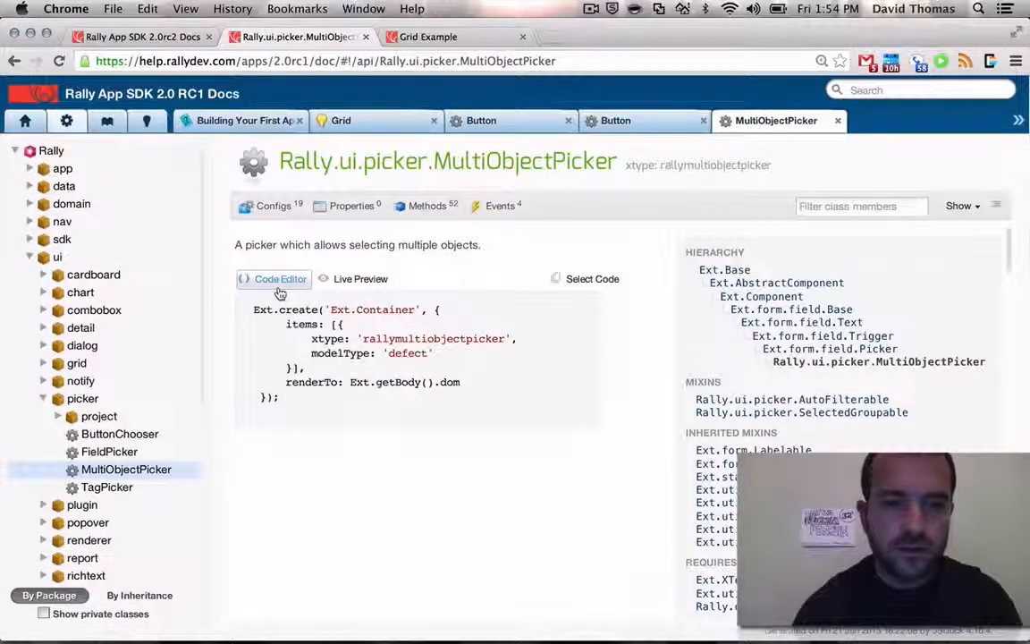
{"action": "left_click", "coordinate": [434, 353]}
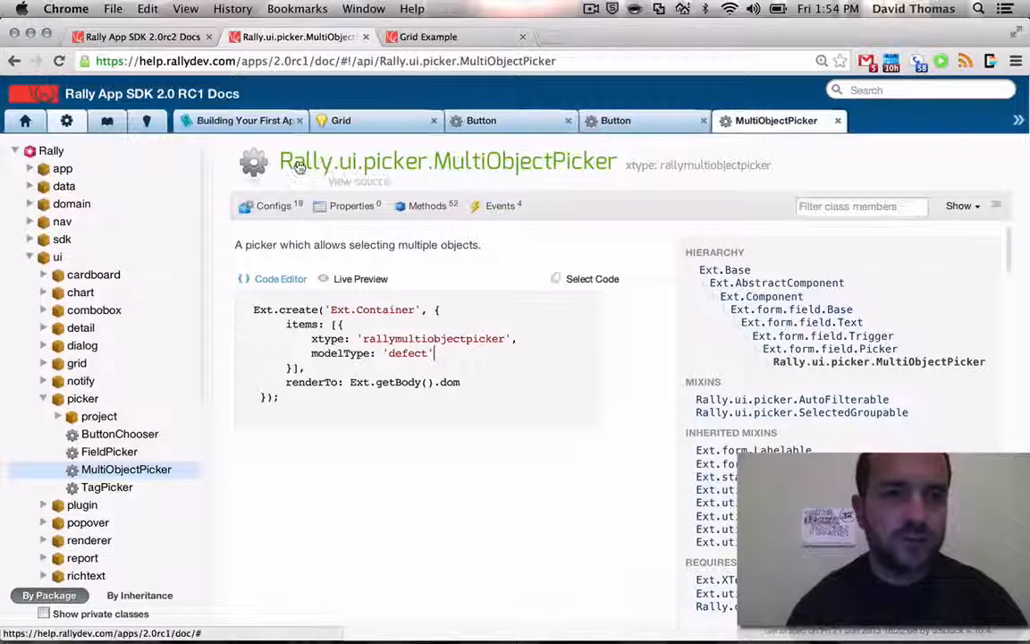
- Visit the API Documentation class index, then launch the Web Service API Docs from the home page
{"action": "left_click", "coordinate": [25, 121]}
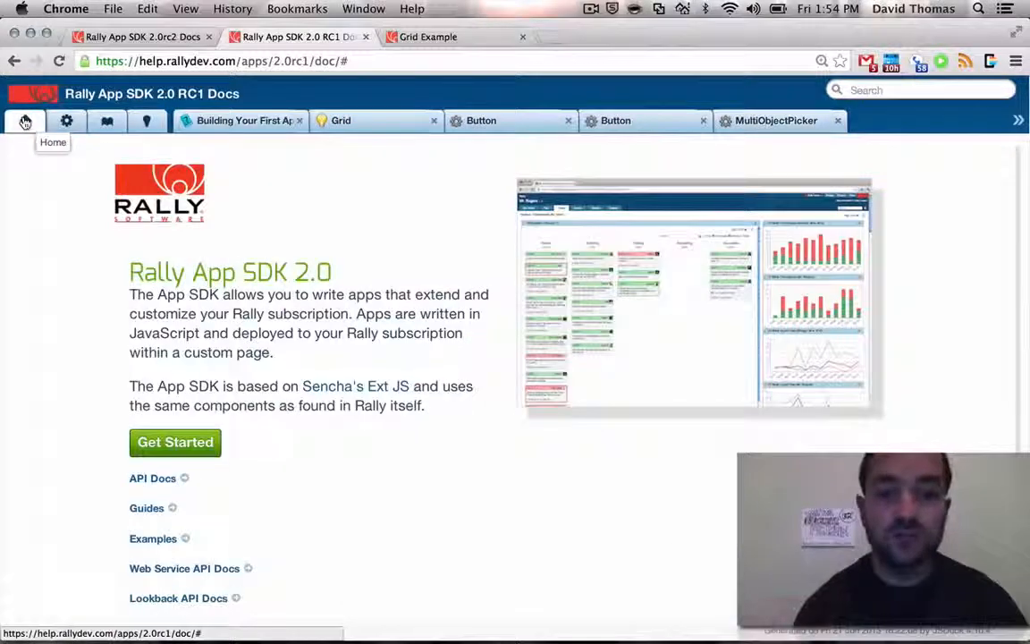
{"action": "left_click", "coordinate": [65, 119]}
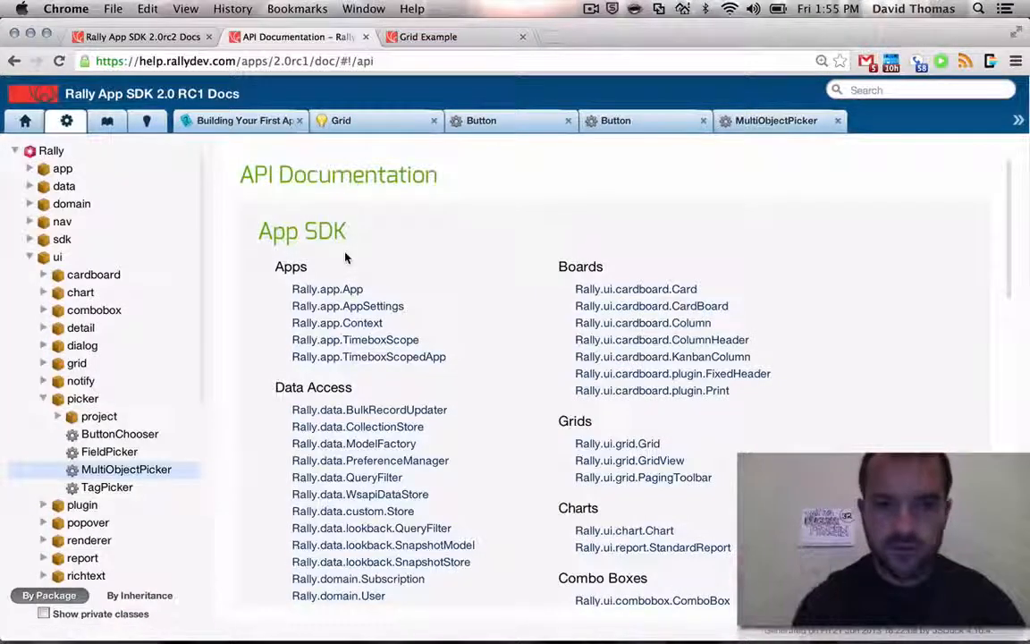
{"action": "scroll", "coordinate": [346, 257], "scroll_direction": "down", "scroll_amount": 10}
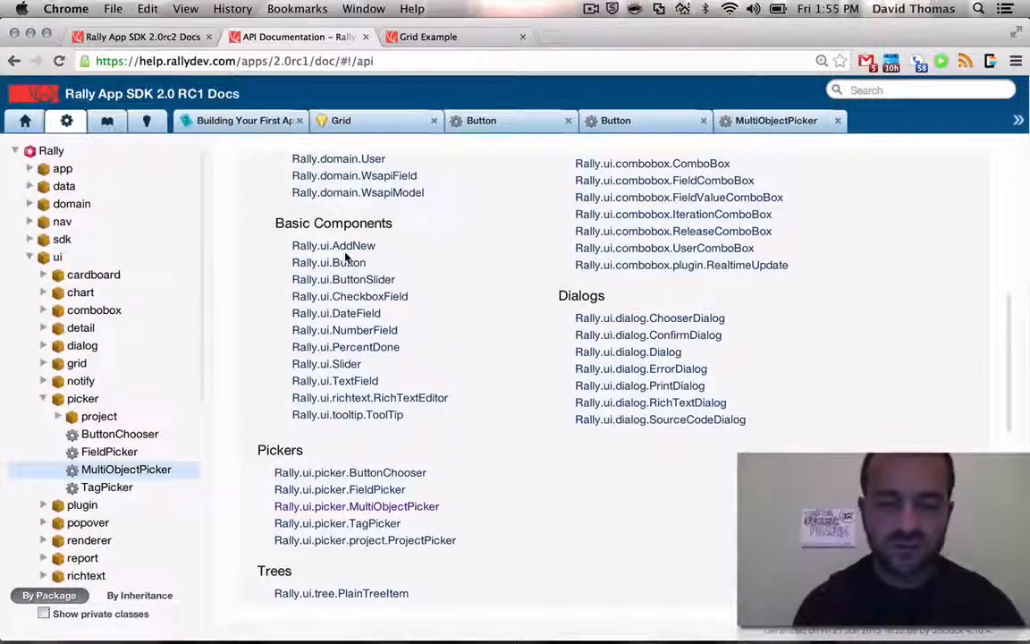
{"action": "scroll", "coordinate": [347, 258], "scroll_direction": "up", "scroll_amount": 10}
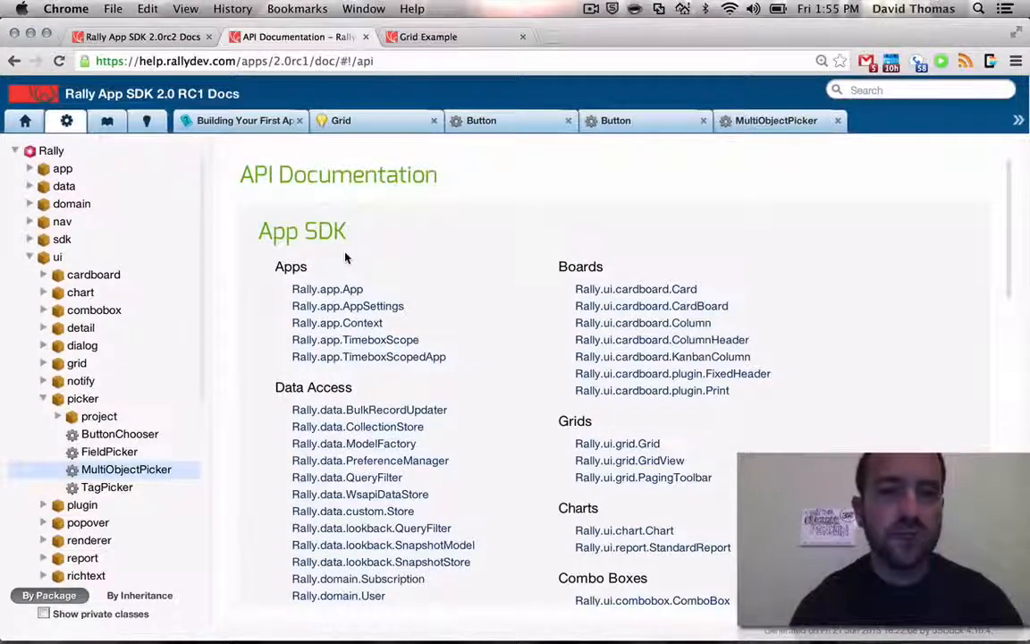
{"action": "left_click", "coordinate": [25, 119]}
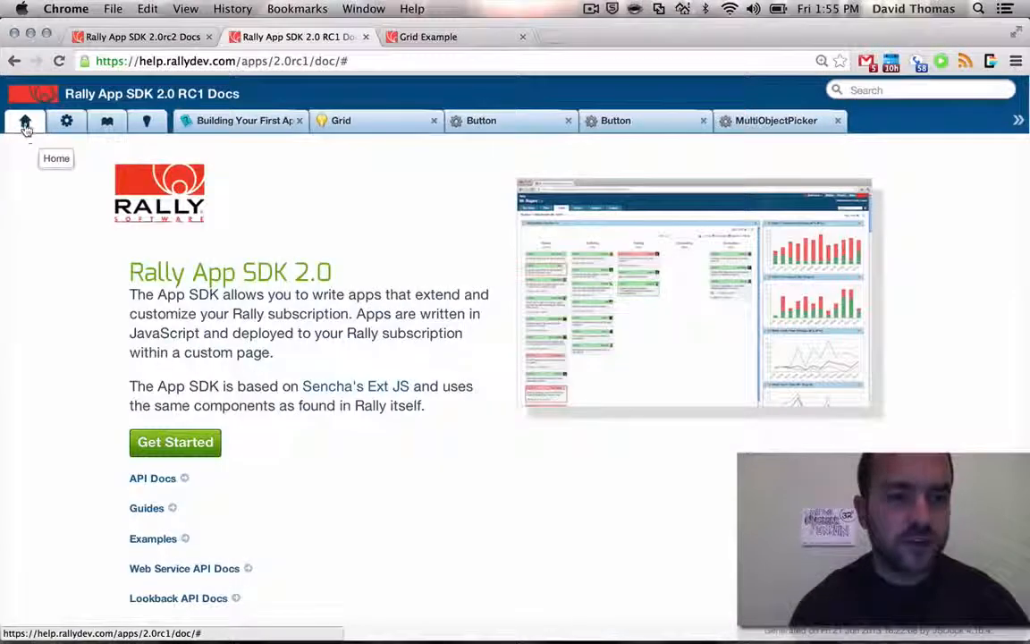
{"action": "scroll", "coordinate": [28, 313], "scroll_direction": "down", "scroll_amount": 3}
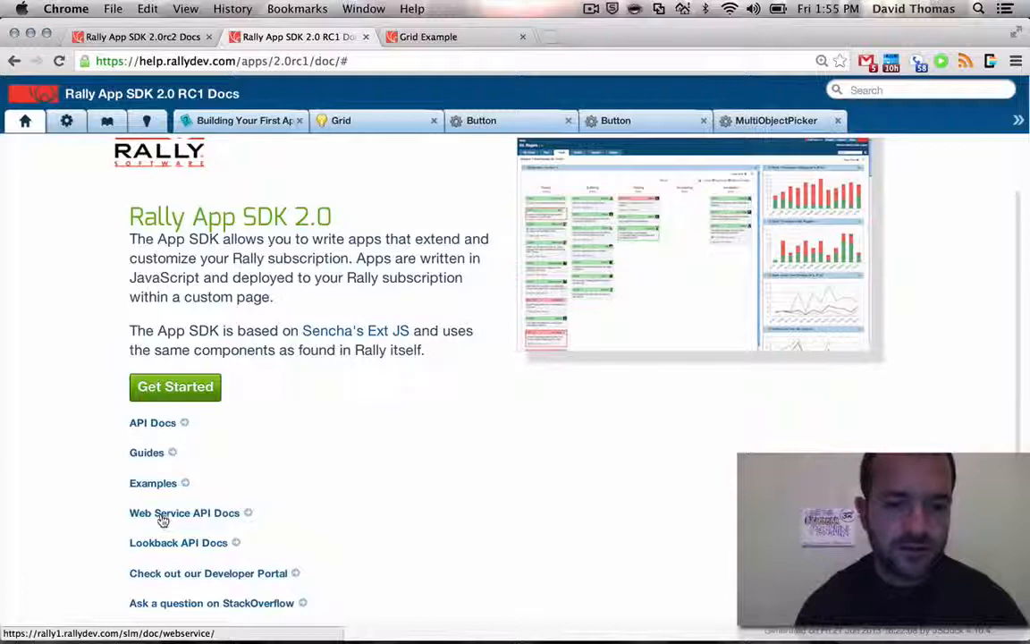
{"action": "left_click", "coordinate": [161, 515]}
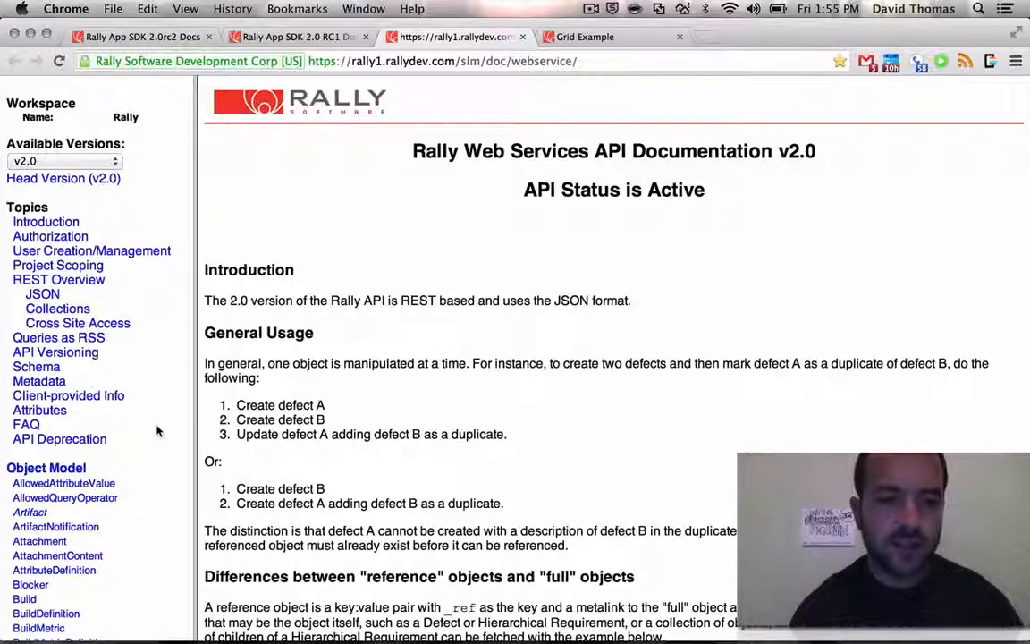
- Note the /doc/webservice/ address and the REST/JSON statements, then go to the Introduction topic
{"action": "left_click", "coordinate": [423, 59]}
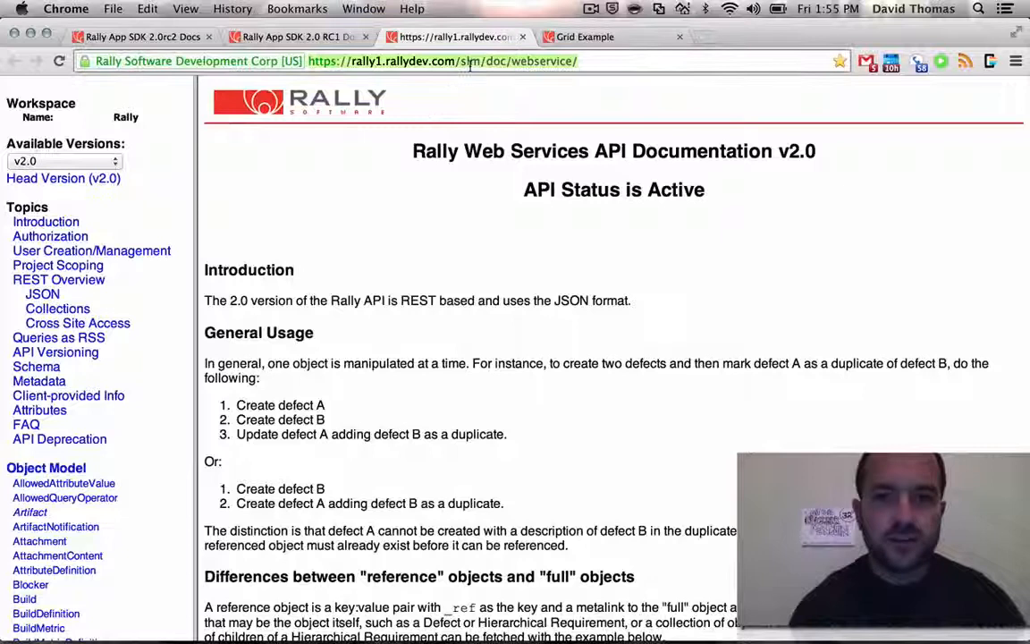
{"action": "left_click_drag", "start_coordinate": [482, 60], "coordinate": [613, 60]}
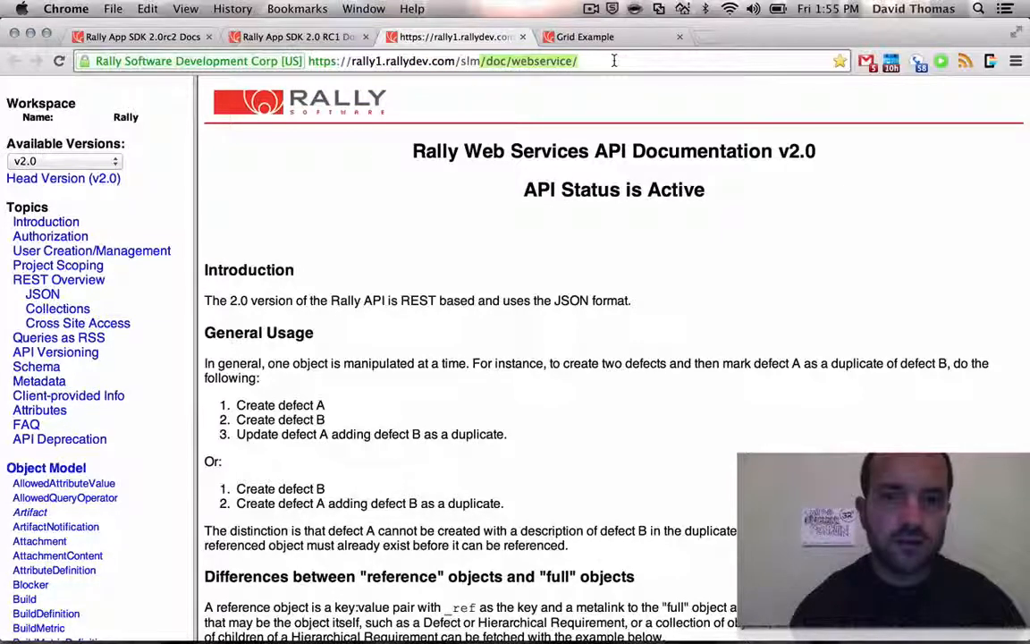
{"action": "left_click", "coordinate": [613, 60]}
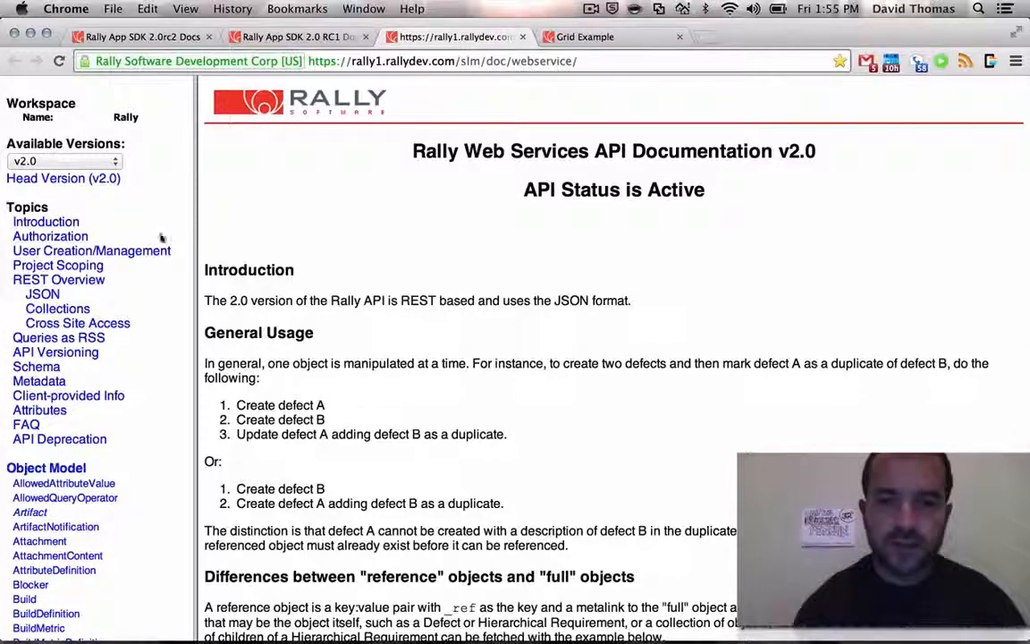
{"action": "left_click_drag", "start_coordinate": [328, 302], "coordinate": [455, 305]}
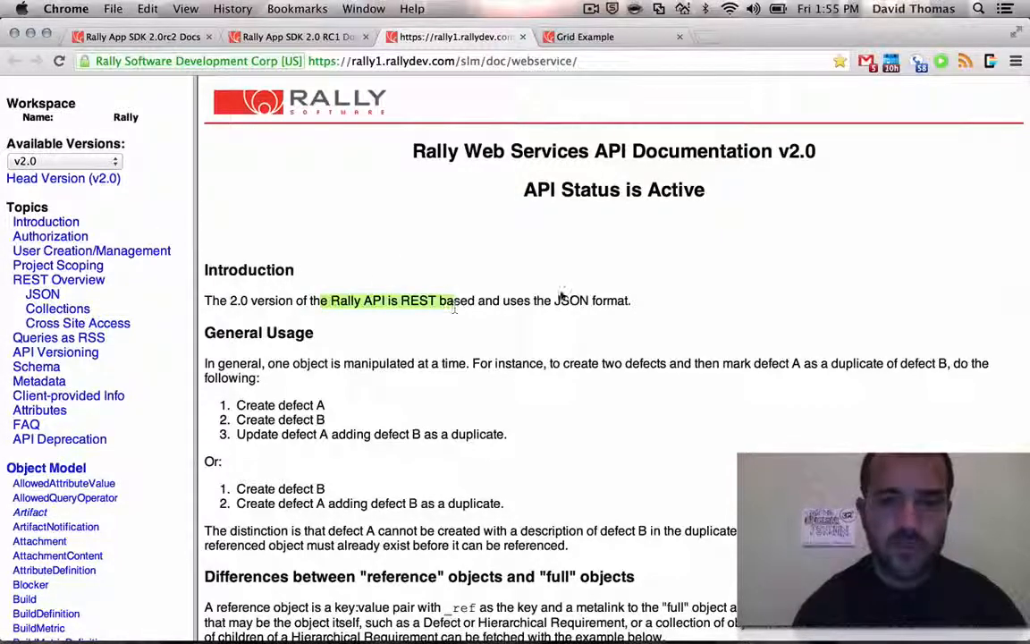
{"action": "left_click_drag", "start_coordinate": [550, 300], "coordinate": [628, 300]}
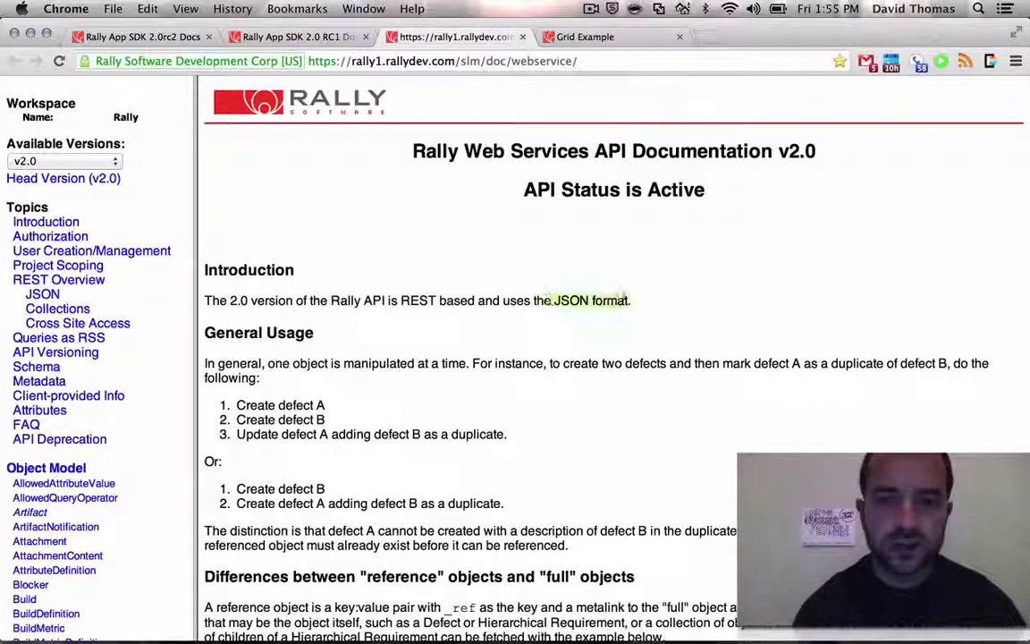
{"action": "left_click", "coordinate": [585, 301]}
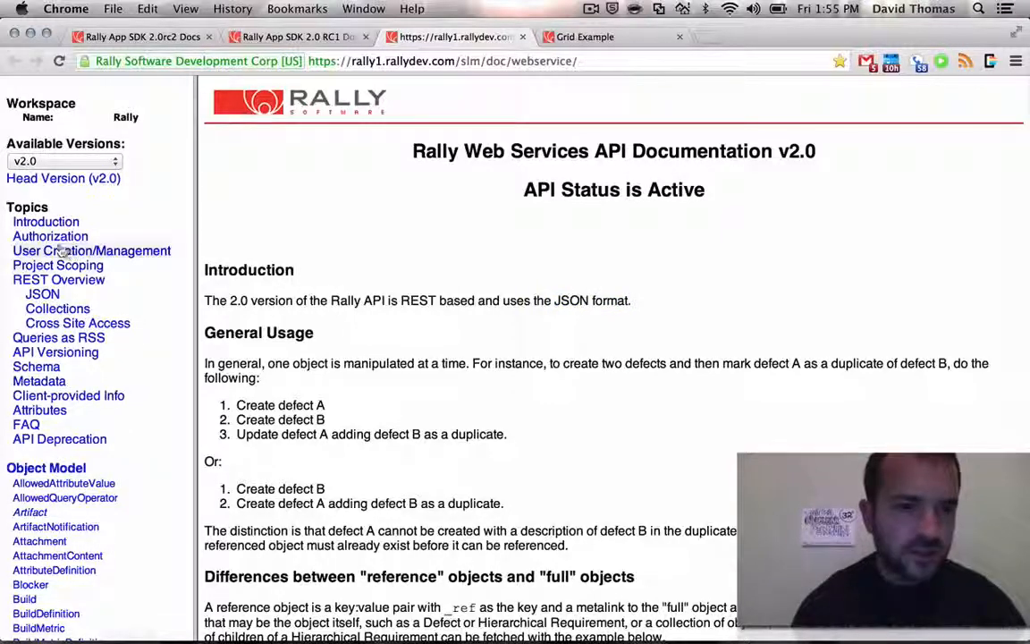
{"action": "left_click", "coordinate": [46, 221]}
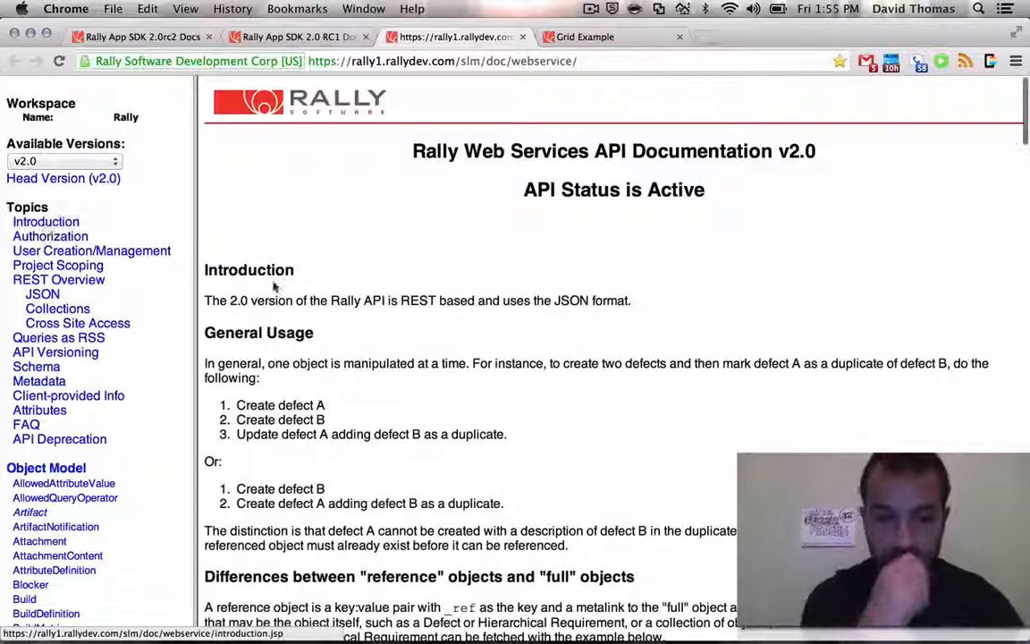
{"action": "scroll", "coordinate": [420, 335], "scroll_direction": "down", "scroll_amount": 3}
{"action": "scroll", "coordinate": [421, 331], "scroll_direction": "up", "scroll_amount": 3}
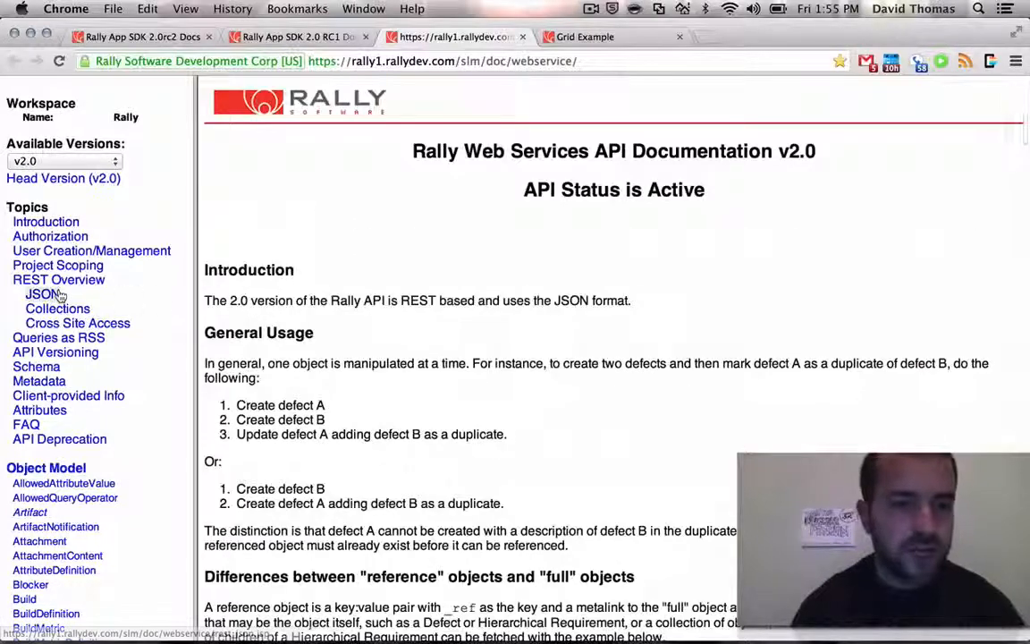
{"action": "scroll", "coordinate": [61, 295], "scroll_direction": "down", "scroll_amount": 2}
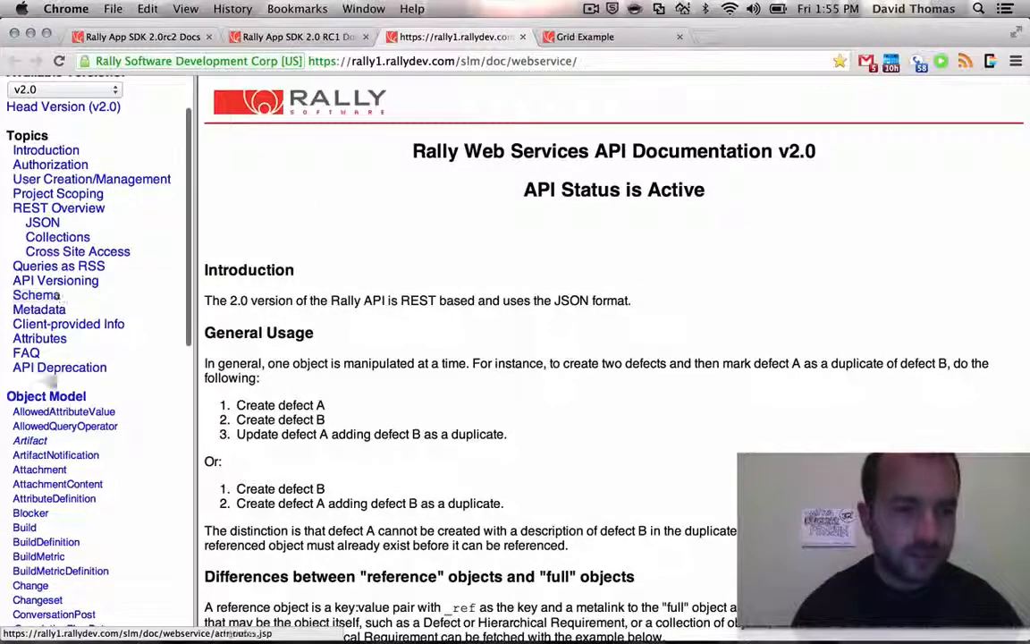
- Go to the Object Model section with its conceptual object model diagram
{"action": "left_click", "coordinate": [47, 397]}
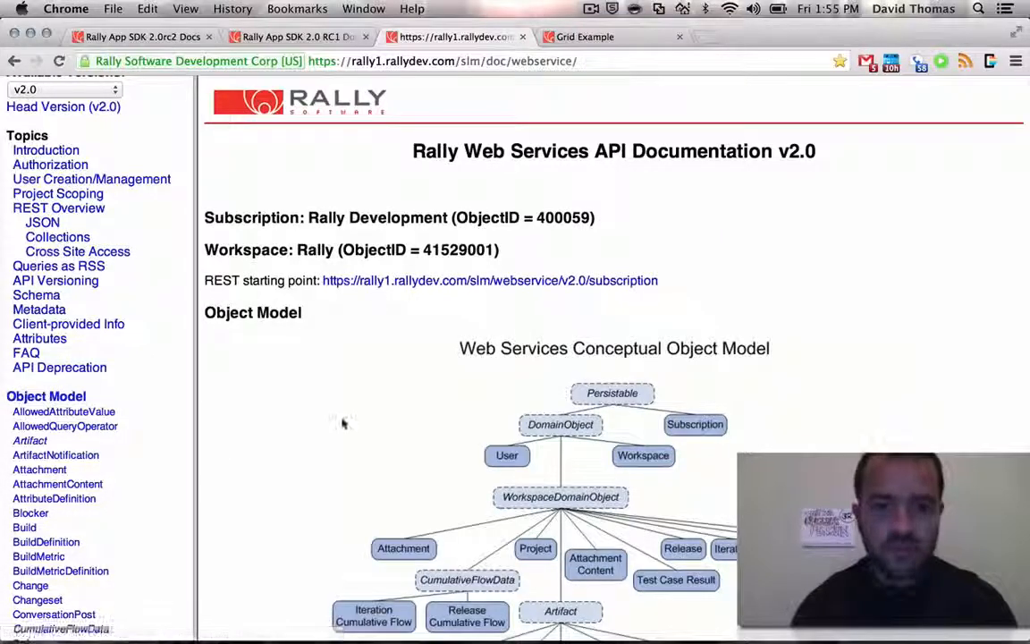
{"action": "scroll", "coordinate": [344, 422], "scroll_direction": "down", "scroll_amount": 2}
{"action": "scroll", "coordinate": [344, 422], "scroll_direction": "down", "scroll_amount": 2}
{"action": "scroll", "coordinate": [344, 422], "scroll_direction": "down", "scroll_amount": 1}
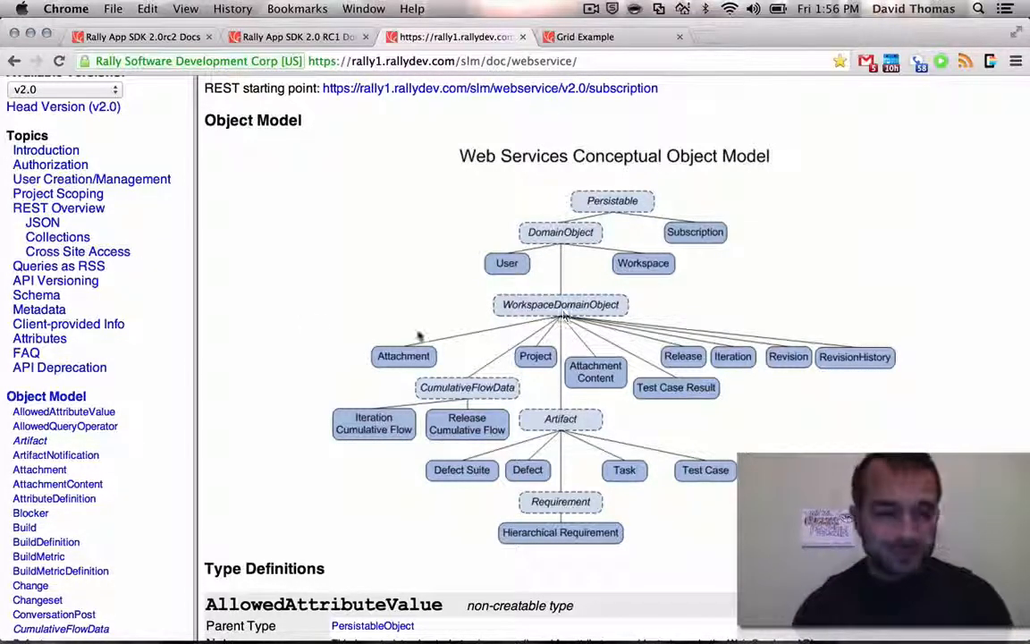
{"action": "scroll", "coordinate": [57, 374], "scroll_direction": "down", "scroll_amount": 5}
{"action": "scroll", "coordinate": [56, 374], "scroll_direction": "down", "scroll_amount": 3}
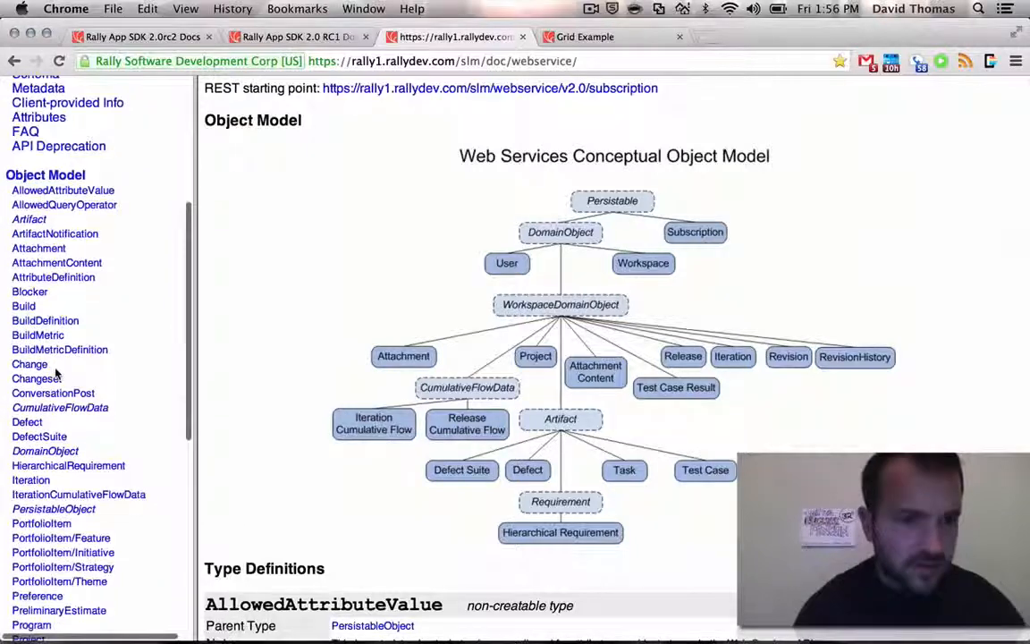
{"action": "scroll", "coordinate": [56, 374], "scroll_direction": "down", "scroll_amount": 3}
{"action": "scroll", "coordinate": [35, 446], "scroll_direction": "down", "scroll_amount": 2}
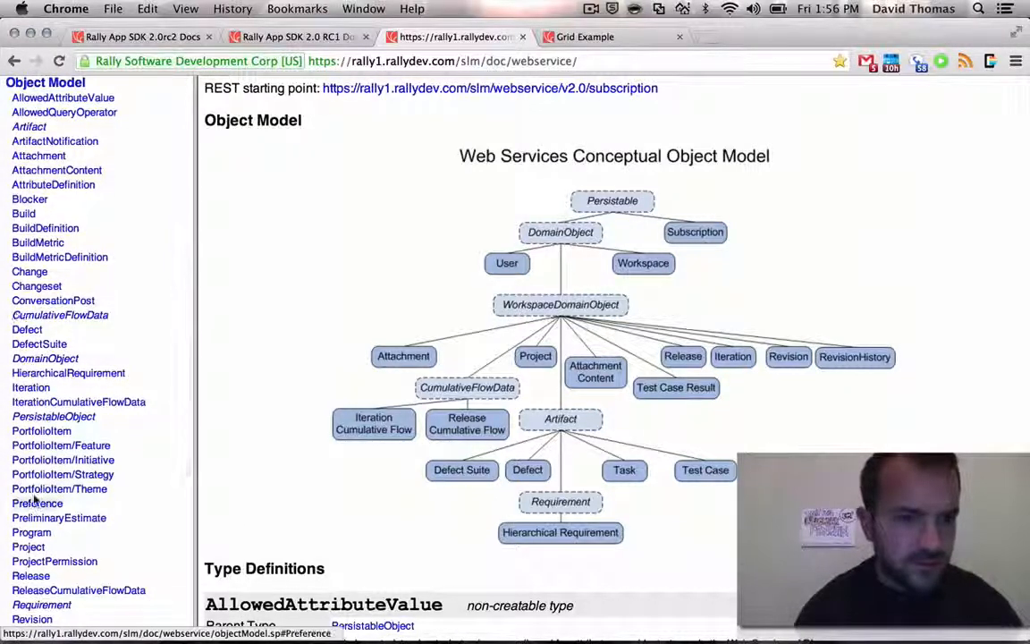
{"action": "scroll", "coordinate": [35, 500], "scroll_direction": "down", "scroll_amount": 2}
{"action": "scroll", "coordinate": [36, 402], "scroll_direction": "down", "scroll_amount": 2}
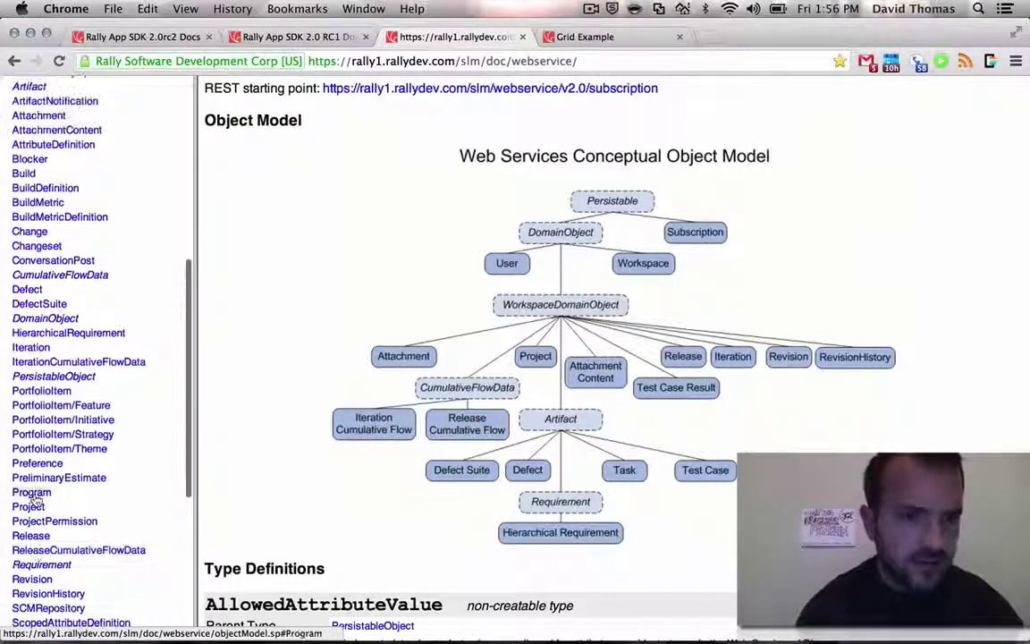
{"action": "left_click", "coordinate": [27, 289]}
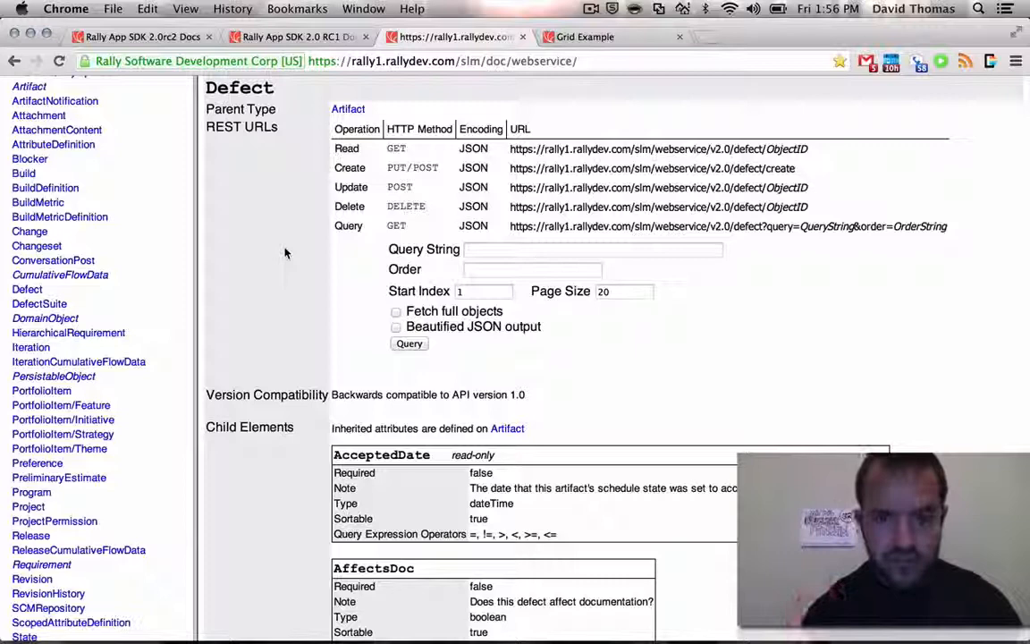
{"action": "scroll", "coordinate": [285, 253], "scroll_direction": "down", "scroll_amount": 3}
{"action": "scroll", "coordinate": [286, 253], "scroll_direction": "down", "scroll_amount": 2}
{"action": "scroll", "coordinate": [285, 253], "scroll_direction": "up", "scroll_amount": 1}
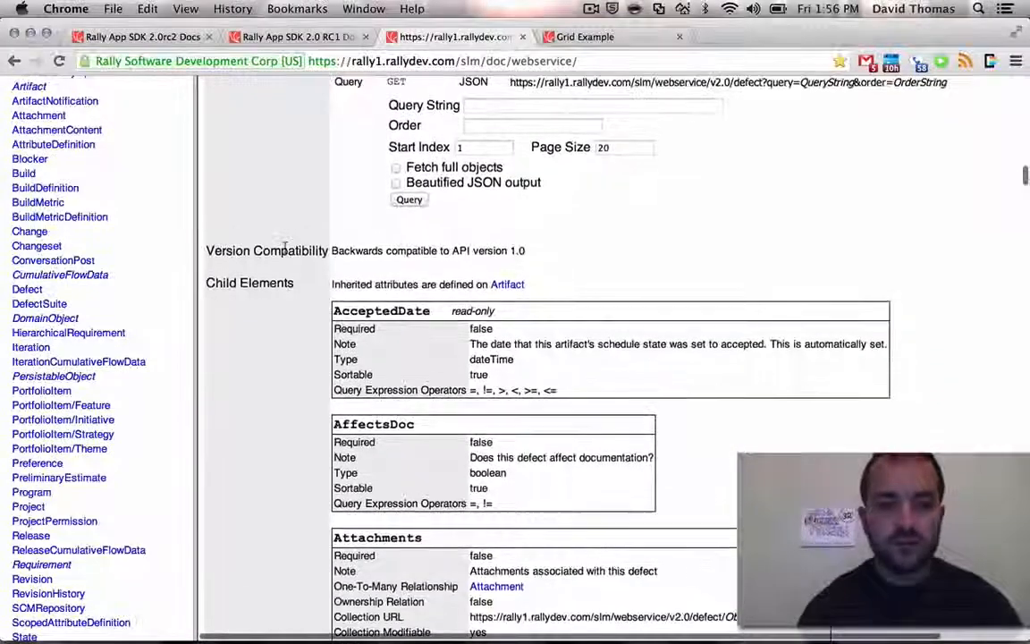
{"action": "scroll", "coordinate": [285, 253], "scroll_direction": "up", "scroll_amount": 5}
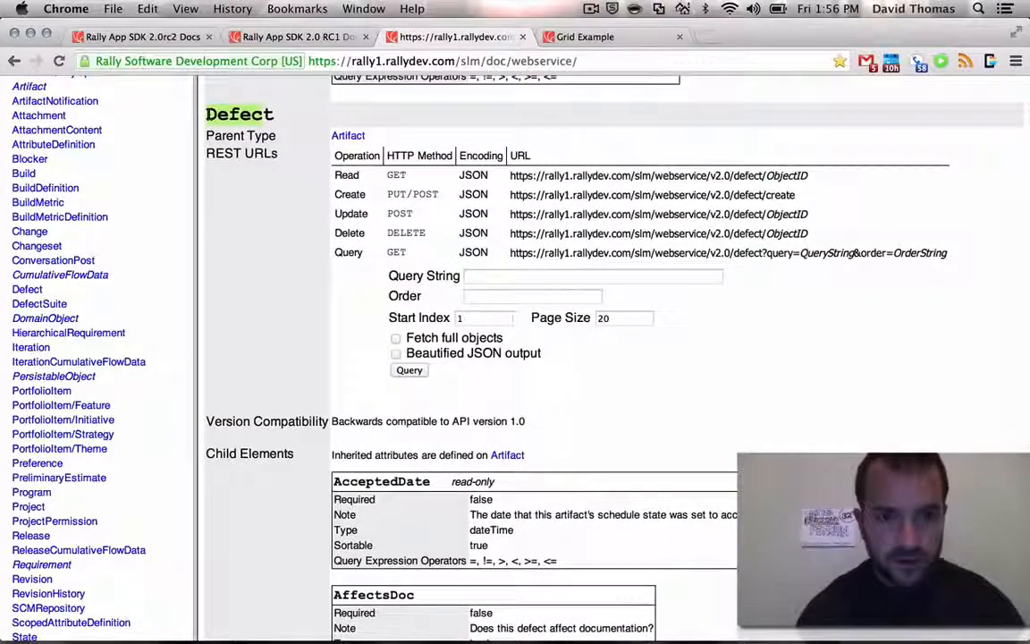
{"action": "left_click_drag", "start_coordinate": [377, 135], "coordinate": [314, 135]}
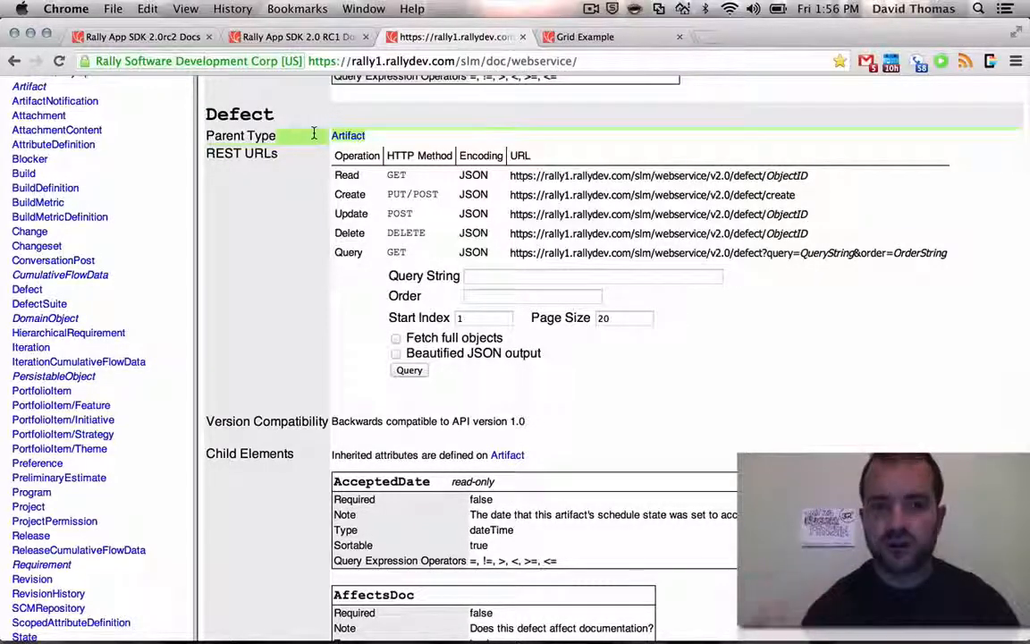
{"action": "left_click", "coordinate": [295, 175]}
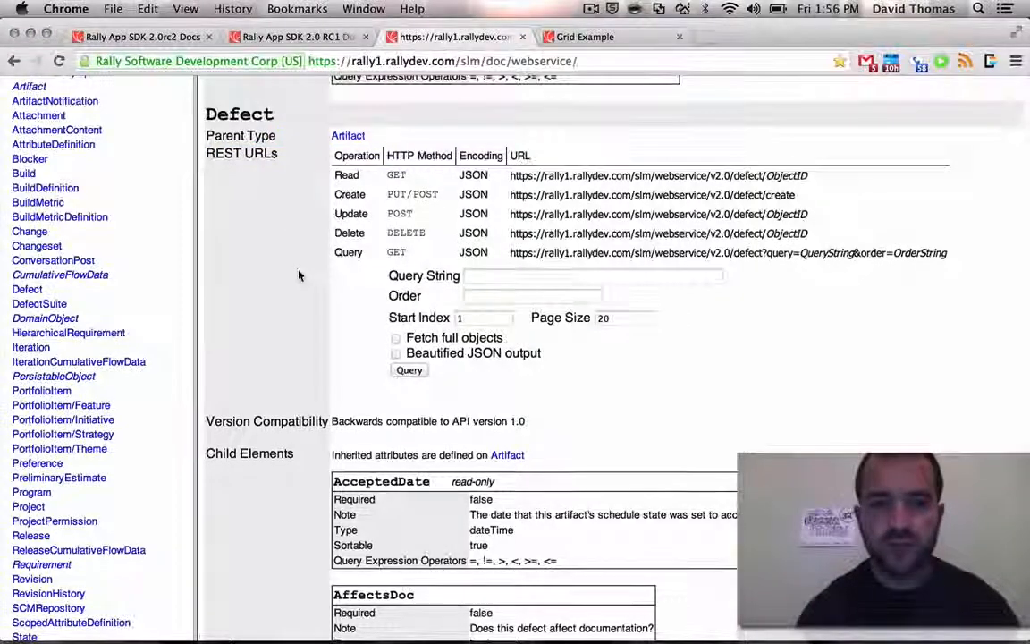
{"action": "scroll", "coordinate": [300, 274], "scroll_direction": "down", "scroll_amount": 5}
{"action": "scroll", "coordinate": [300, 274], "scroll_direction": "down", "scroll_amount": 2}
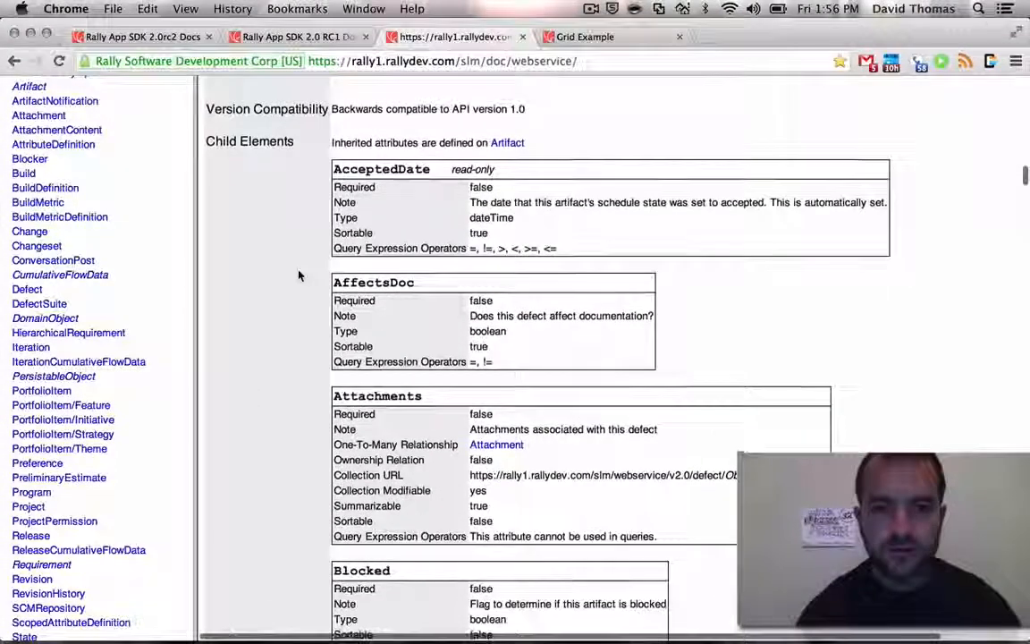
{"action": "scroll", "coordinate": [407, 113], "scroll_direction": "down", "scroll_amount": 1}
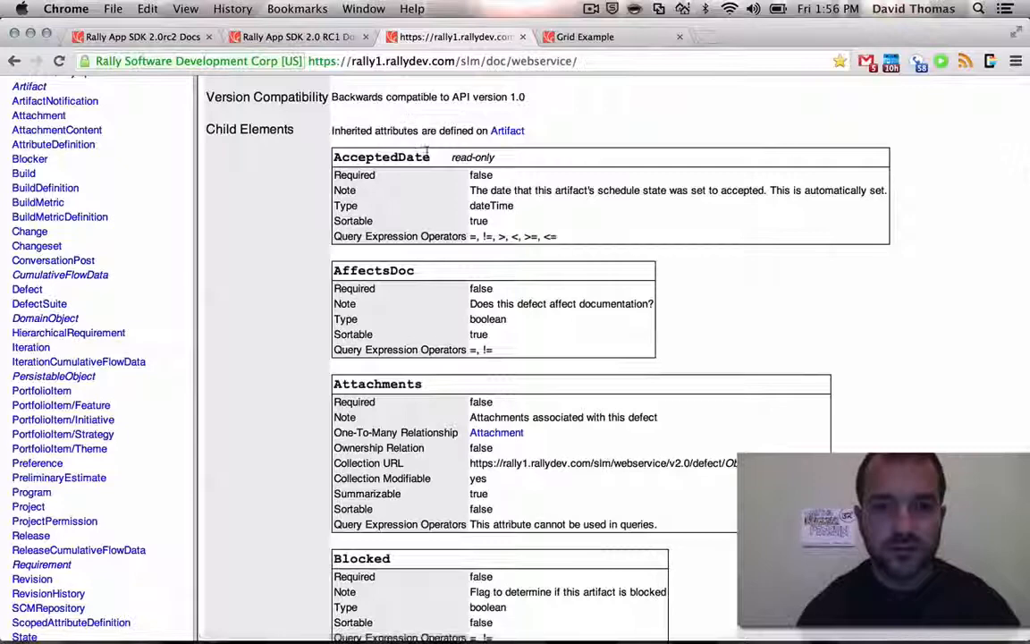
{"action": "scroll", "coordinate": [219, 242], "scroll_direction": "down", "scroll_amount": 5}
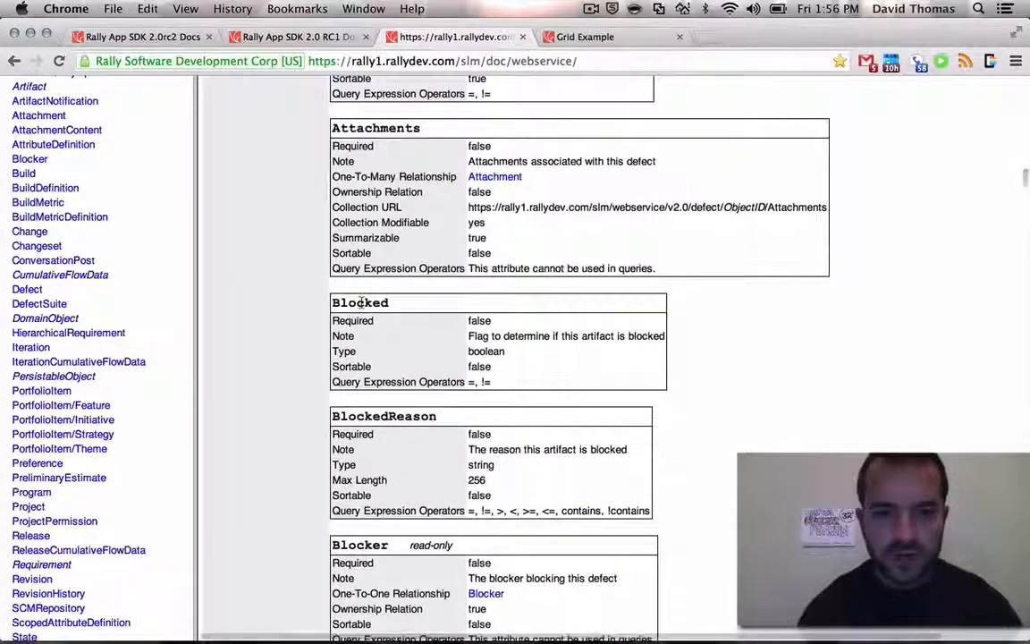
{"action": "left_click_drag", "start_coordinate": [333, 302], "coordinate": [378, 302]}
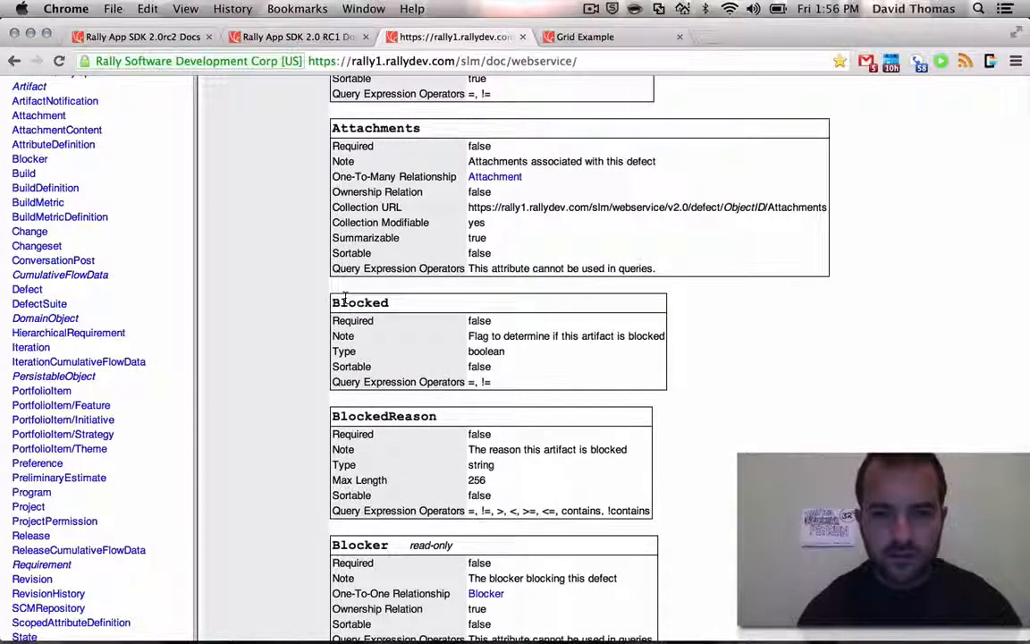
{"action": "left_click_drag", "start_coordinate": [466, 320], "coordinate": [503, 320]}
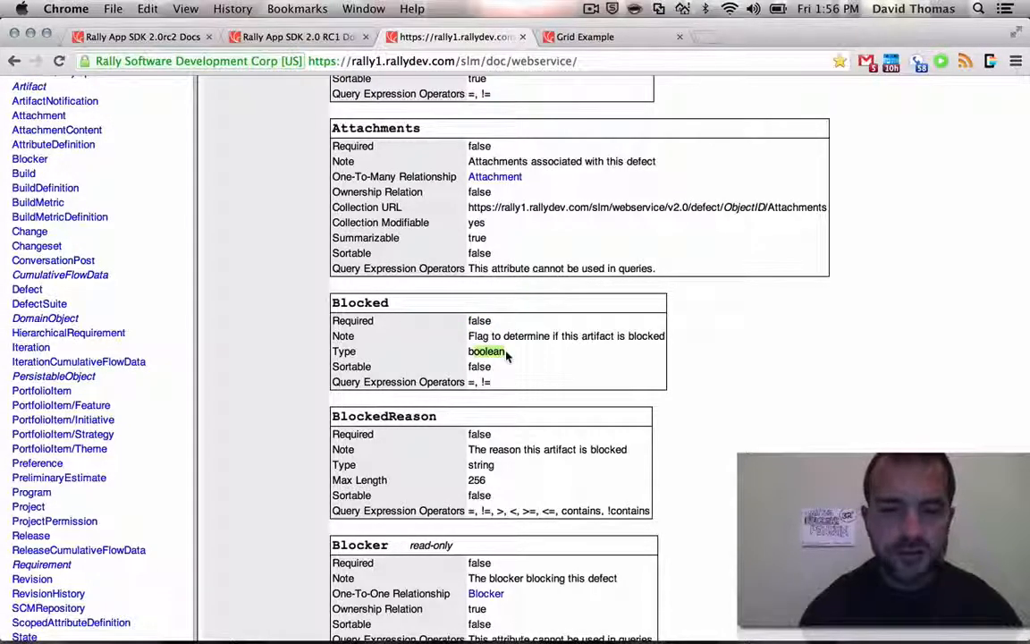
{"action": "left_click", "coordinate": [490, 371]}
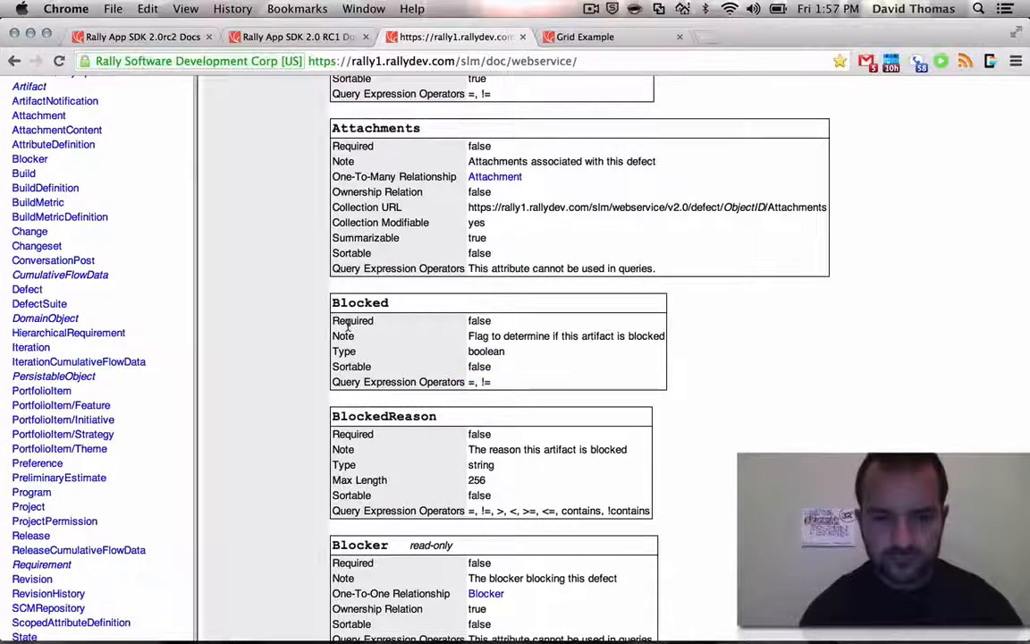
{"action": "scroll", "coordinate": [494, 382], "scroll_direction": "down", "scroll_amount": 3}
{"action": "scroll", "coordinate": [403, 357], "scroll_direction": "down", "scroll_amount": 3}
{"action": "scroll", "coordinate": [349, 330], "scroll_direction": "down", "scroll_amount": 2}
{"action": "scroll", "coordinate": [348, 331], "scroll_direction": "down", "scroll_amount": 3}
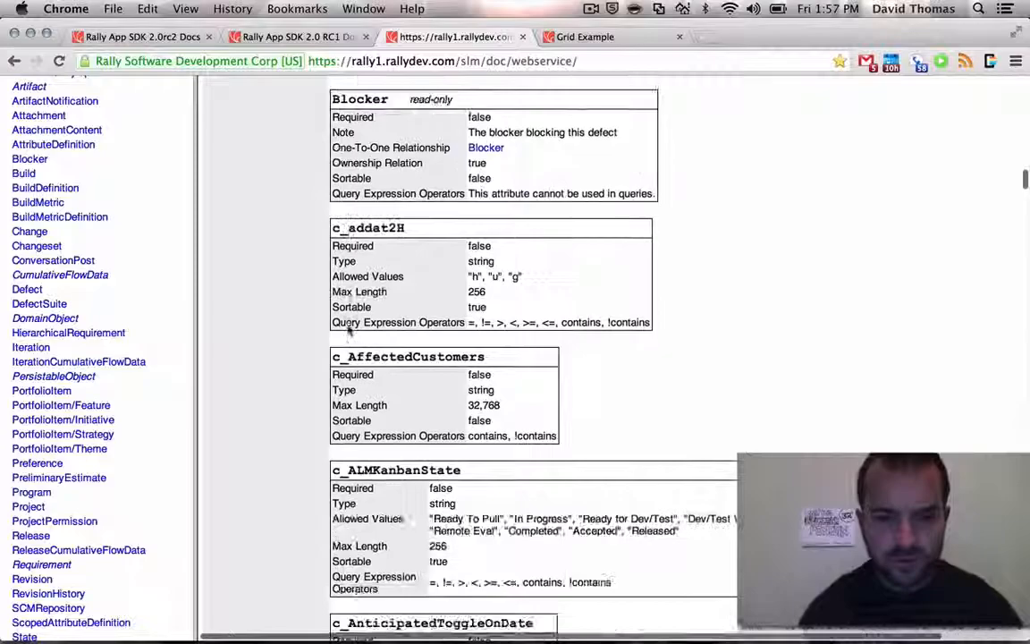
{"action": "scroll", "coordinate": [349, 330], "scroll_direction": "down", "scroll_amount": 5}
{"action": "scroll", "coordinate": [348, 330], "scroll_direction": "down", "scroll_amount": 5}
{"action": "scroll", "coordinate": [349, 330], "scroll_direction": "down", "scroll_amount": 4}
{"action": "scroll", "coordinate": [348, 327], "scroll_direction": "down", "scroll_amount": 5}
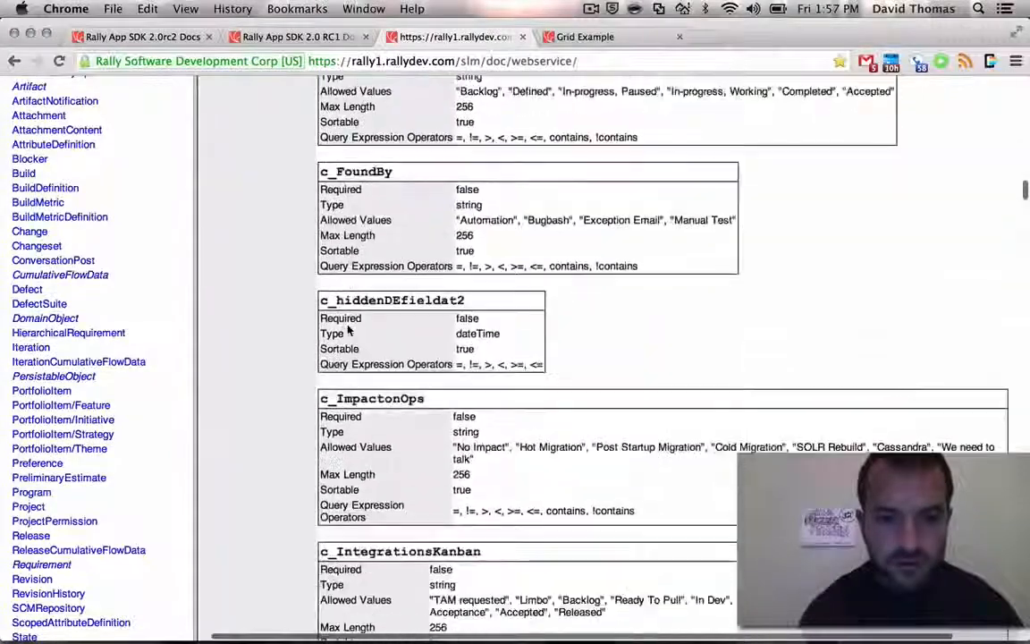
{"action": "scroll", "coordinate": [348, 326], "scroll_direction": "down", "scroll_amount": 5}
{"action": "scroll", "coordinate": [349, 327], "scroll_direction": "down", "scroll_amount": 3}
{"action": "scroll", "coordinate": [349, 327], "scroll_direction": "down", "scroll_amount": 3}
{"action": "scroll", "coordinate": [348, 329], "scroll_direction": "down", "scroll_amount": 5}
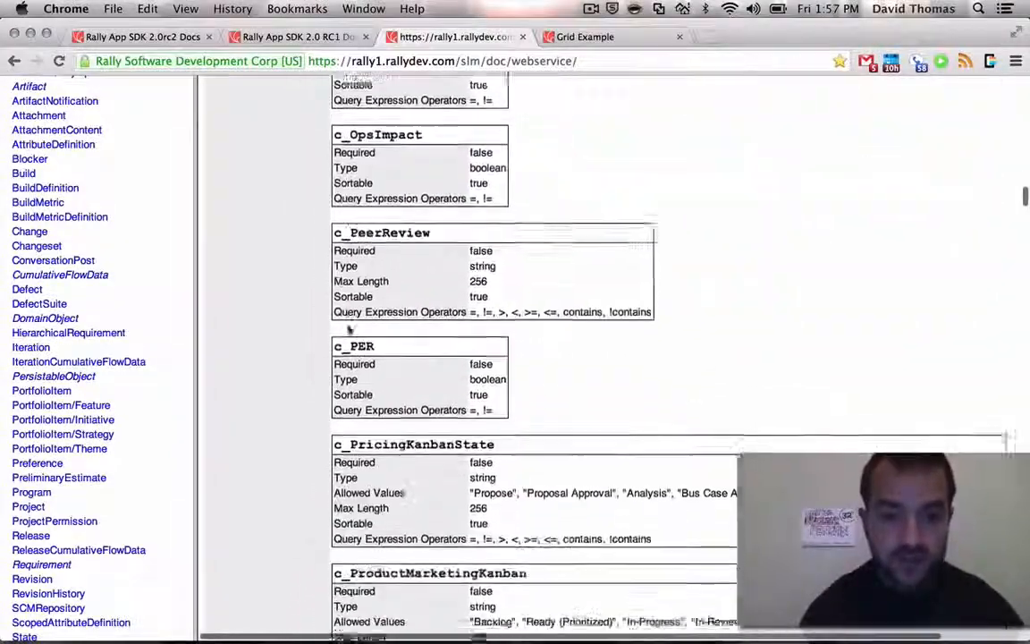
{"action": "scroll", "coordinate": [348, 329], "scroll_direction": "down", "scroll_amount": 5}
{"action": "scroll", "coordinate": [349, 329], "scroll_direction": "down", "scroll_amount": 5}
{"action": "scroll", "coordinate": [349, 329], "scroll_direction": "down", "scroll_amount": 4}
{"action": "scroll", "coordinate": [349, 323], "scroll_direction": "down", "scroll_amount": 2}
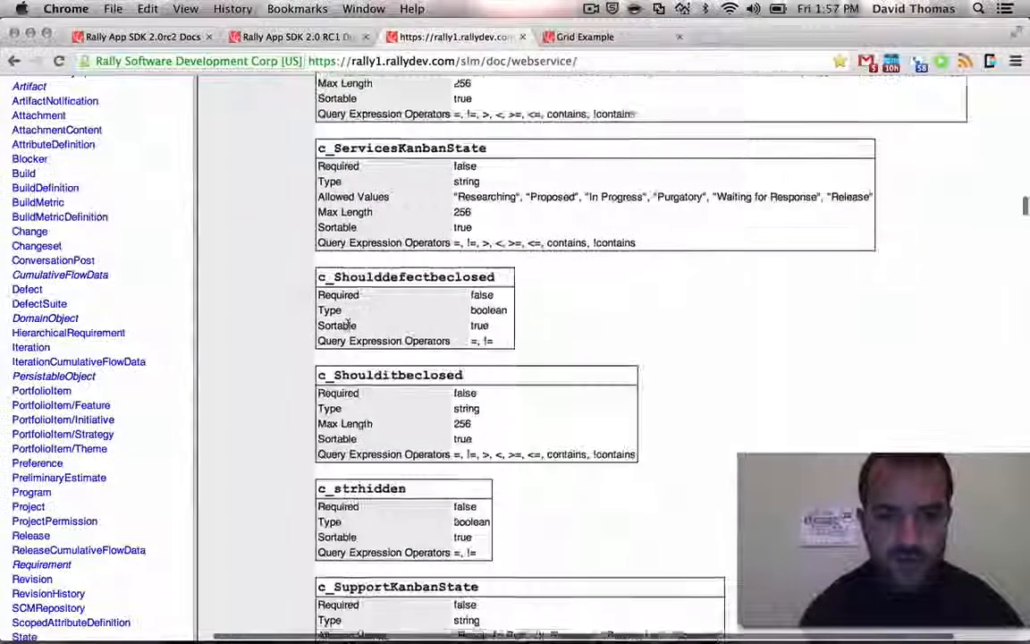
{"action": "scroll", "coordinate": [349, 324], "scroll_direction": "down", "scroll_amount": 5}
{"action": "scroll", "coordinate": [349, 324], "scroll_direction": "down", "scroll_amount": 5}
{"action": "scroll", "coordinate": [349, 323], "scroll_direction": "down", "scroll_amount": 5}
{"action": "scroll", "coordinate": [348, 326], "scroll_direction": "down", "scroll_amount": 8}
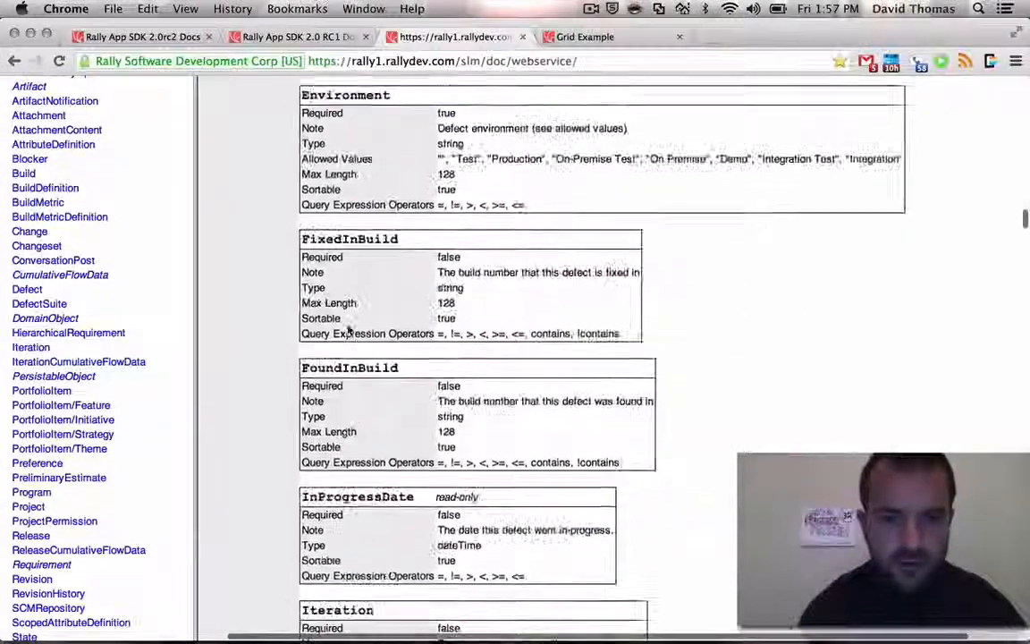
{"action": "scroll", "coordinate": [348, 327], "scroll_direction": "down", "scroll_amount": 3}
{"action": "scroll", "coordinate": [348, 329], "scroll_direction": "down", "scroll_amount": 3}
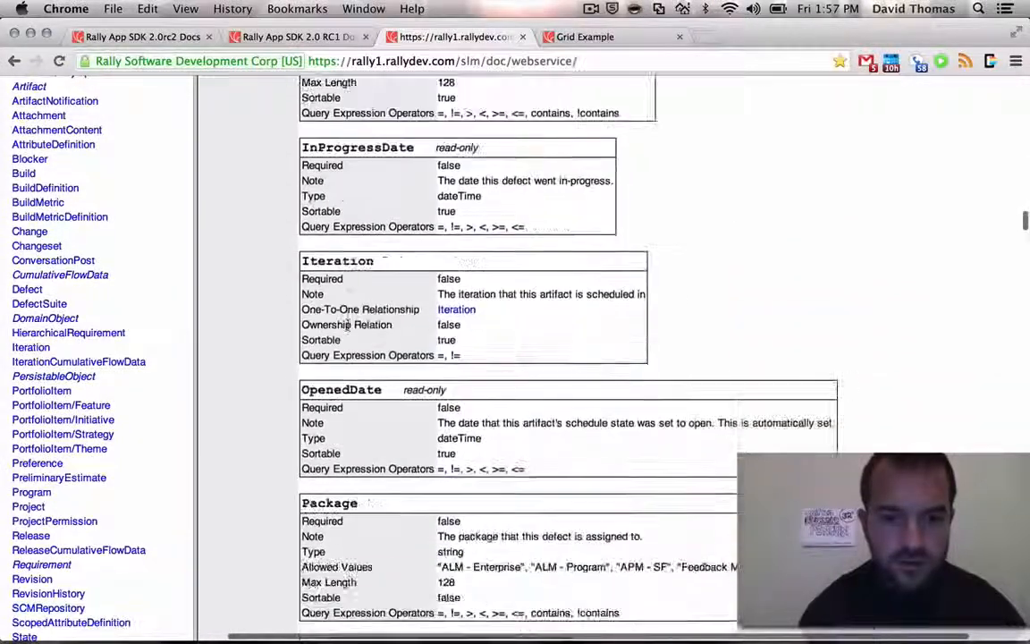
{"action": "scroll", "coordinate": [348, 329], "scroll_direction": "down", "scroll_amount": 3}
{"action": "scroll", "coordinate": [349, 329], "scroll_direction": "down", "scroll_amount": 3}
{"action": "scroll", "coordinate": [349, 329], "scroll_direction": "down", "scroll_amount": 1}
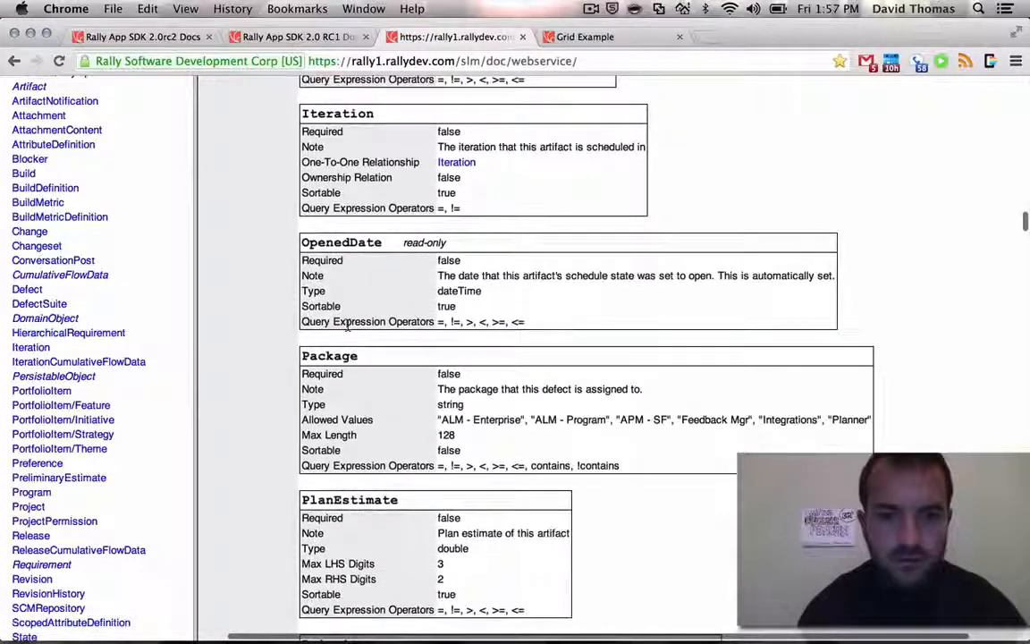
{"action": "left_click_drag", "start_coordinate": [304, 243], "coordinate": [368, 245]}
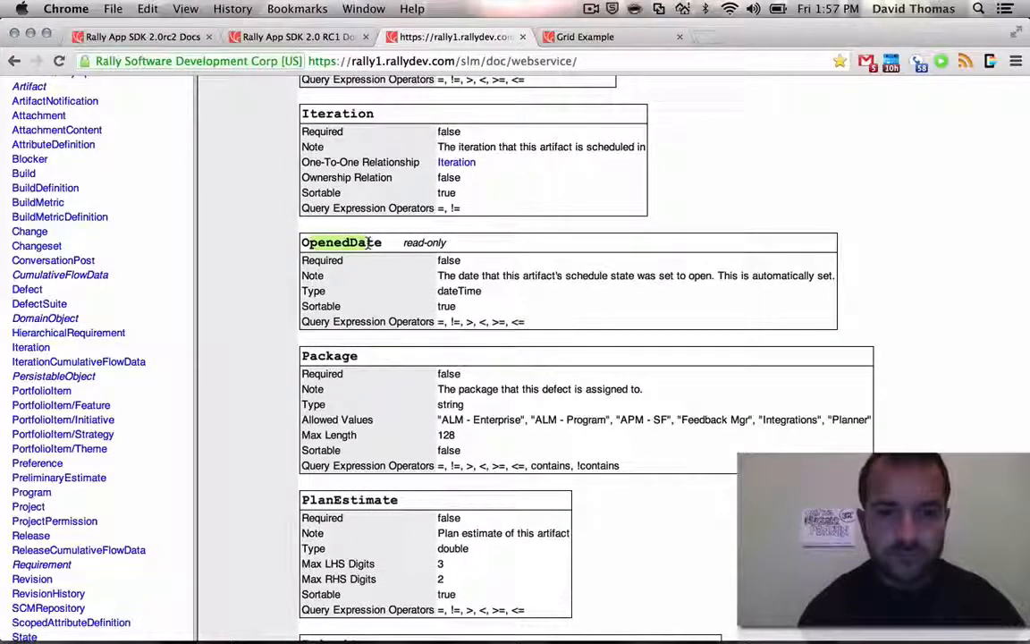
{"action": "left_click", "coordinate": [436, 288]}
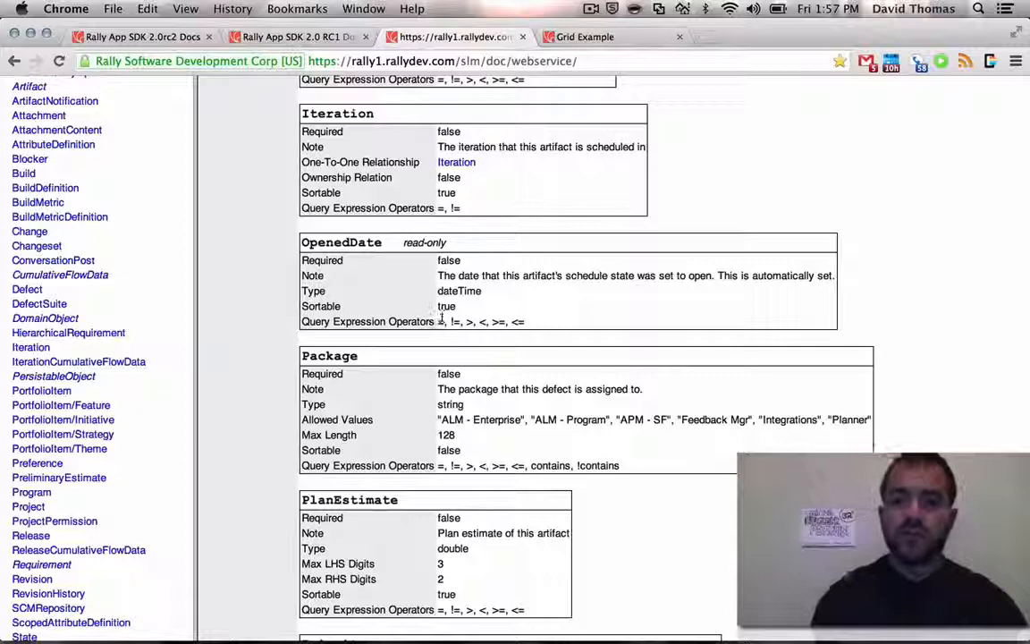
{"action": "left_click_drag", "start_coordinate": [438, 321], "coordinate": [525, 324]}
{"action": "left_click", "coordinate": [444, 306]}
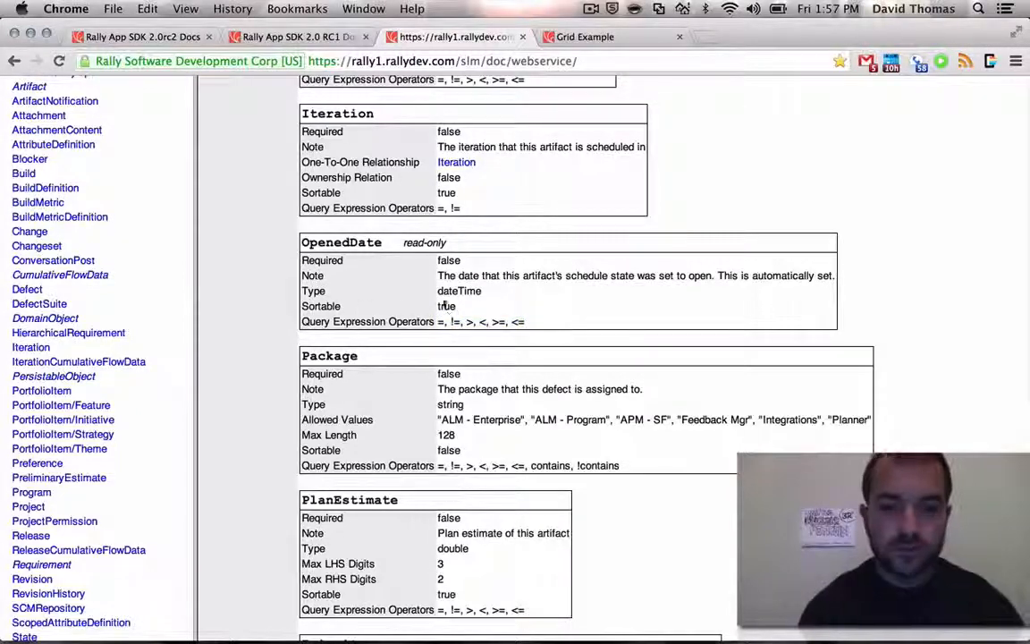
{"action": "scroll", "coordinate": [353, 296], "scroll_direction": "down", "scroll_amount": 2}
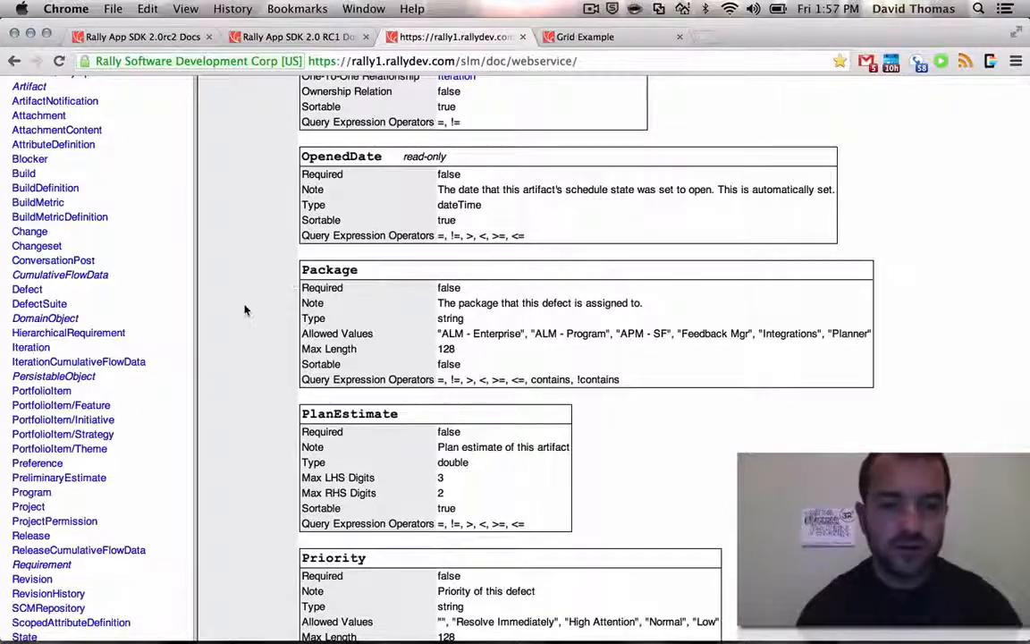
{"action": "scroll", "coordinate": [246, 309], "scroll_direction": "up", "scroll_amount": 3}
{"action": "scroll", "coordinate": [246, 309], "scroll_direction": "up", "scroll_amount": 1}
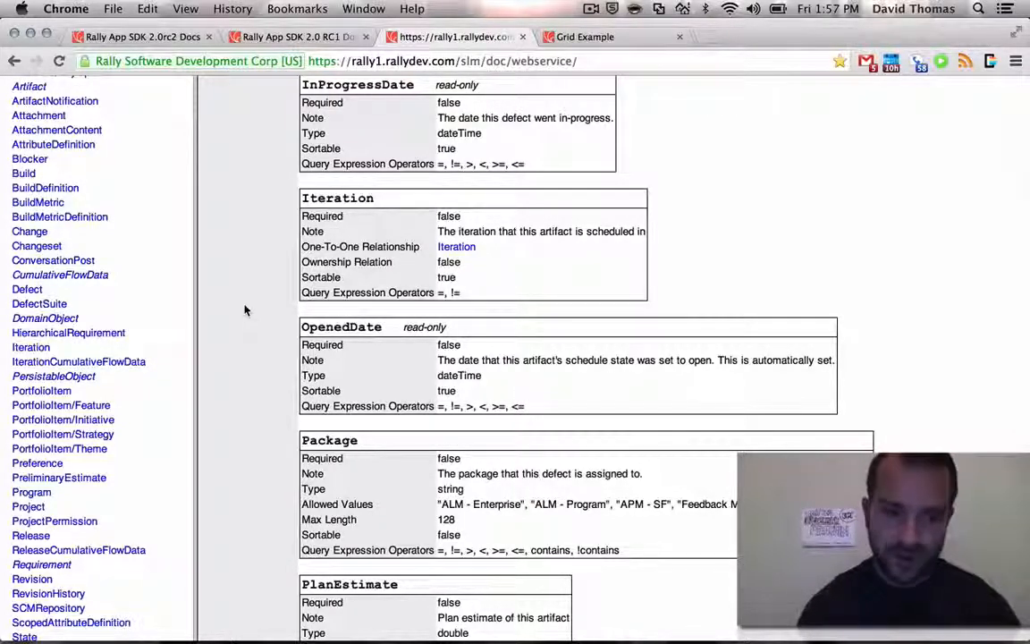
{"action": "scroll", "coordinate": [246, 310], "scroll_direction": "up", "scroll_amount": 2}
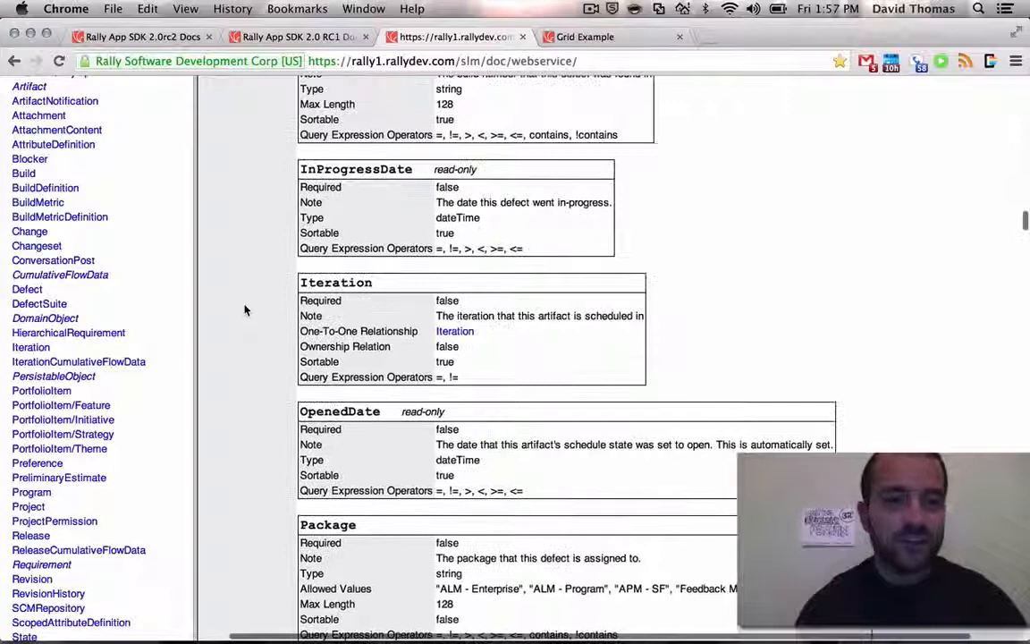
{"action": "scroll", "coordinate": [71, 339], "scroll_direction": "up", "scroll_amount": 10}
- Go to the Object Model overview showing the conceptual diagram
{"action": "left_click", "coordinate": [52, 468]}
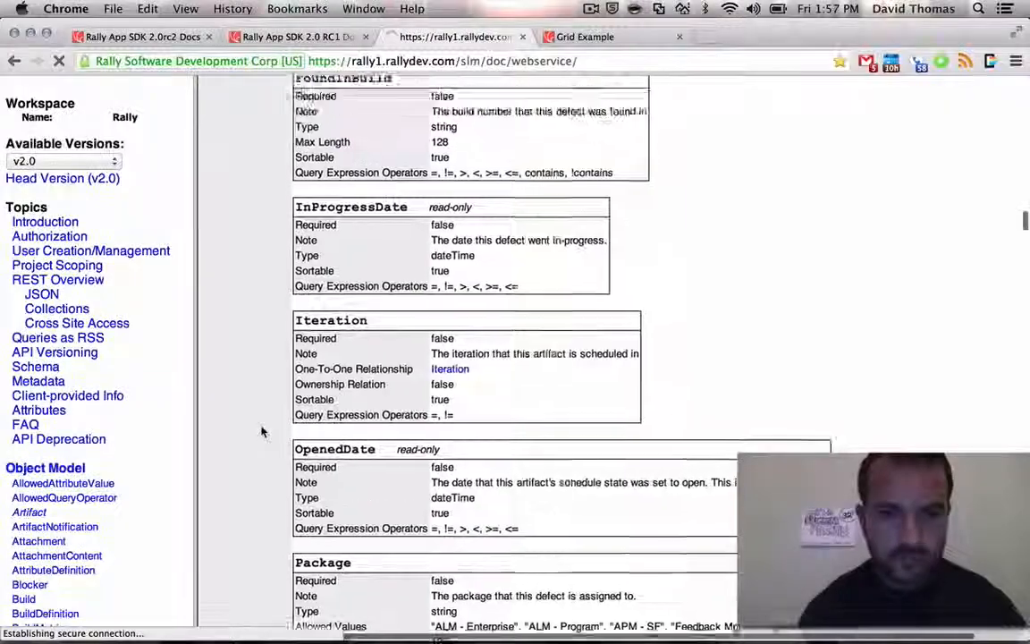
{"action": "scroll", "coordinate": [265, 429], "scroll_direction": "down", "scroll_amount": 15}
{"action": "scroll", "coordinate": [265, 428], "scroll_direction": "down", "scroll_amount": 10}
{"action": "scroll", "coordinate": [265, 428], "scroll_direction": "up", "scroll_amount": 5}
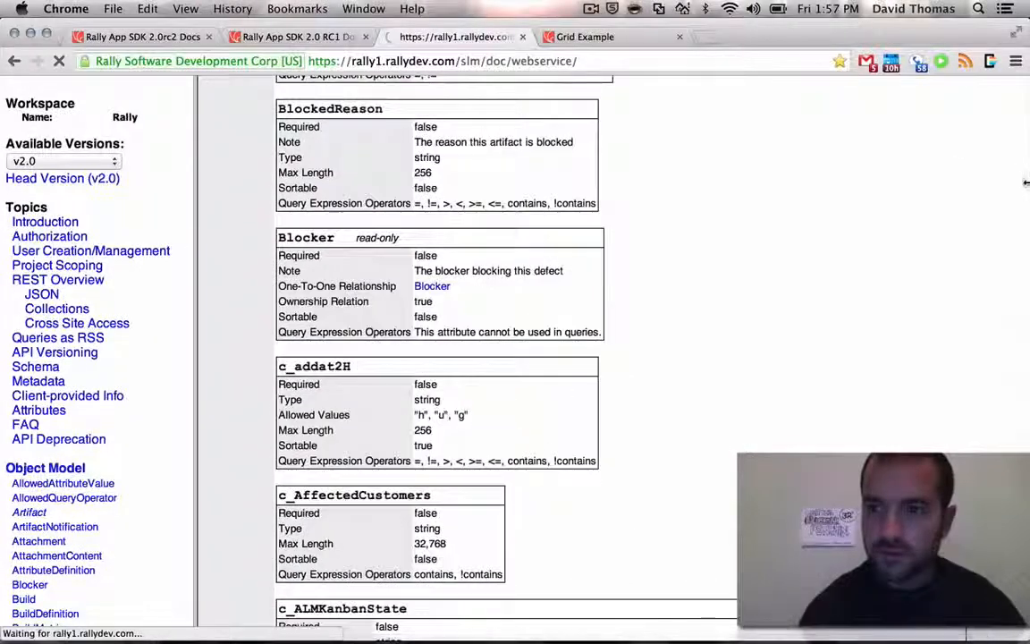
{"action": "scroll", "coordinate": [954, 322], "scroll_direction": "up", "scroll_amount": 10}
{"action": "scroll", "coordinate": [953, 321], "scroll_direction": "up", "scroll_amount": 10}
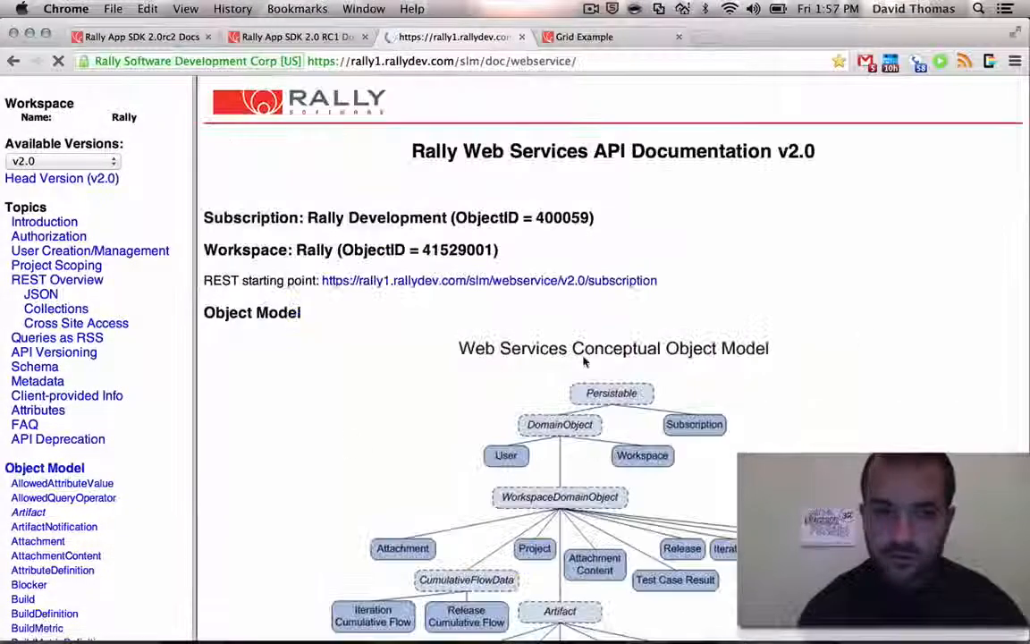
{"action": "scroll", "coordinate": [280, 351], "scroll_direction": "down", "scroll_amount": 1}
{"action": "scroll", "coordinate": [280, 351], "scroll_direction": "down", "scroll_amount": 3}
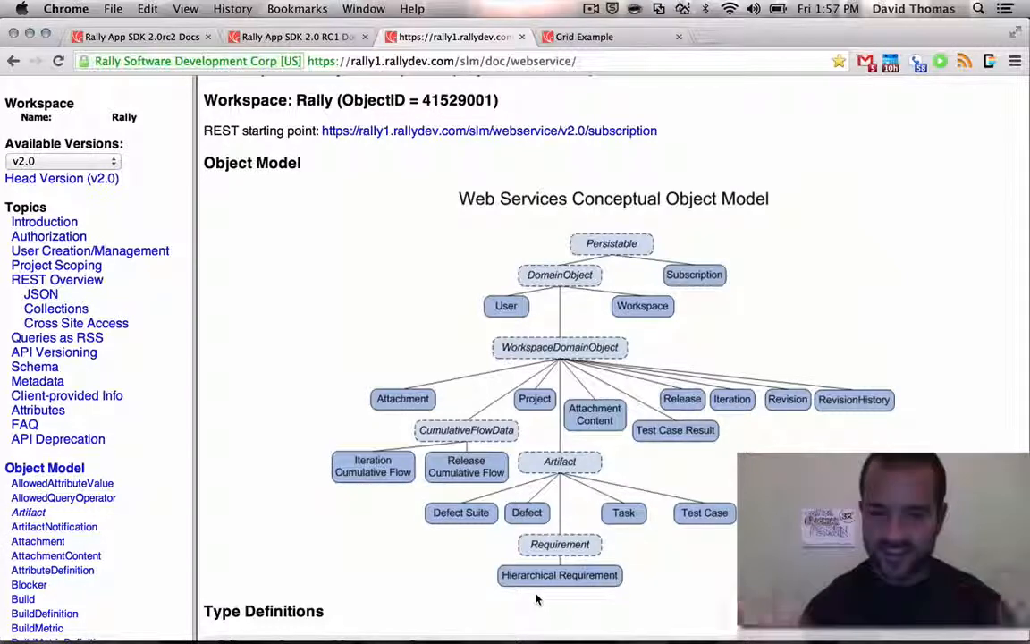
{"action": "scroll", "coordinate": [77, 451], "scroll_direction": "down", "scroll_amount": 5}
{"action": "scroll", "coordinate": [77, 358], "scroll_direction": "down", "scroll_amount": 5}
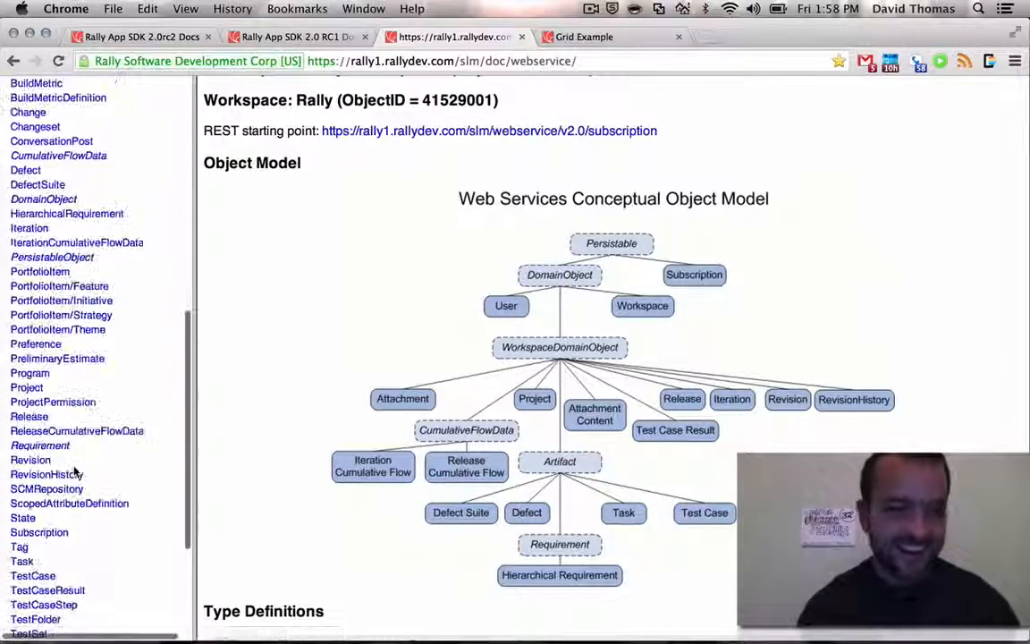
{"action": "left_click", "coordinate": [67, 213]}
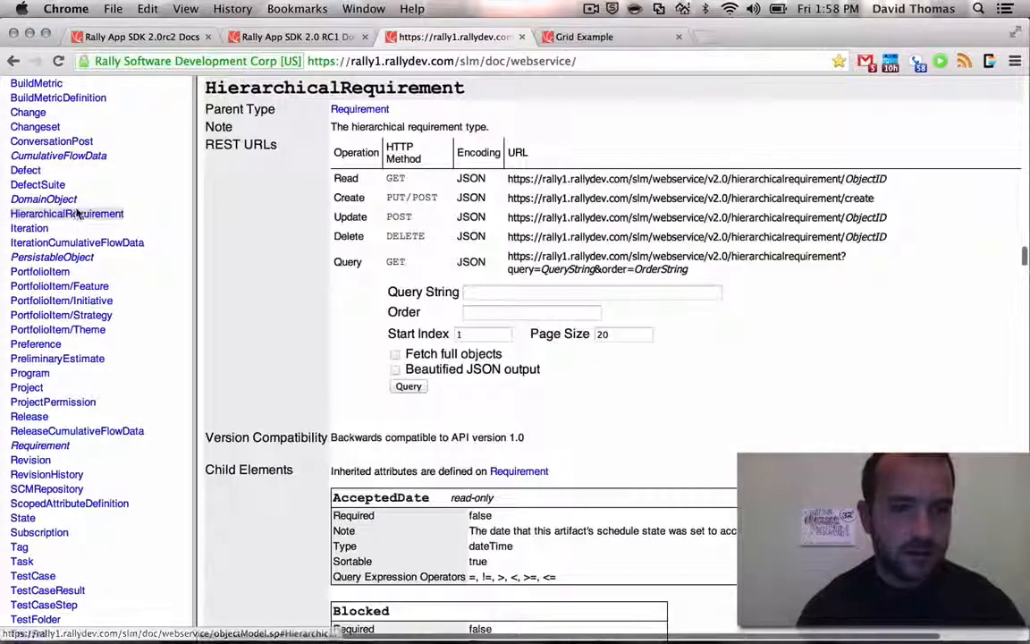
{"action": "scroll", "coordinate": [261, 228], "scroll_direction": "down", "scroll_amount": 8}
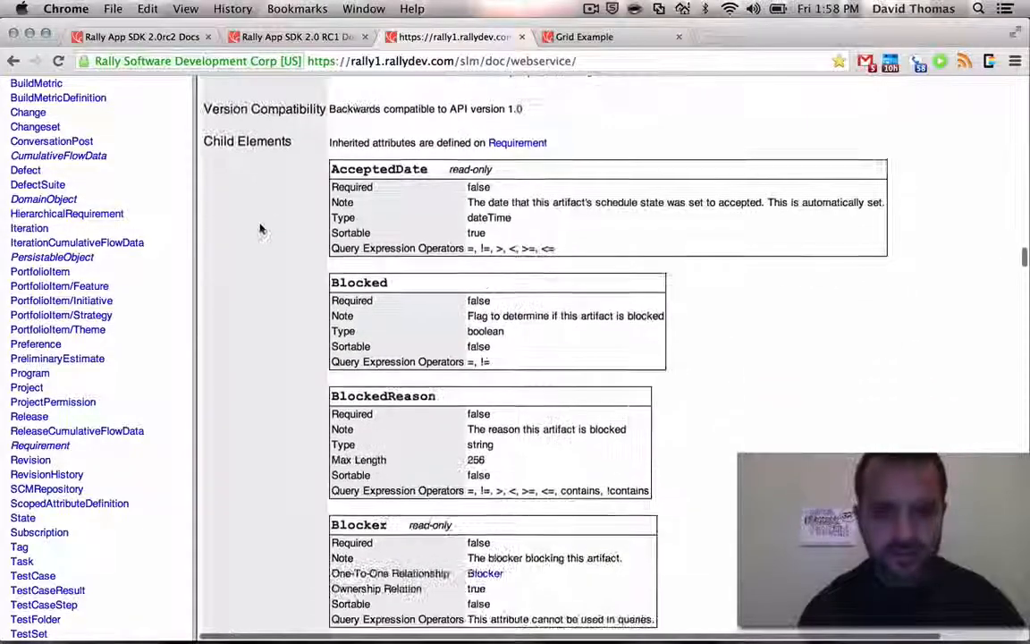
{"action": "scroll", "coordinate": [261, 228], "scroll_direction": "down", "scroll_amount": 3}
{"action": "scroll", "coordinate": [261, 228], "scroll_direction": "down", "scroll_amount": 3}
{"action": "scroll", "coordinate": [261, 227], "scroll_direction": "down", "scroll_amount": 3}
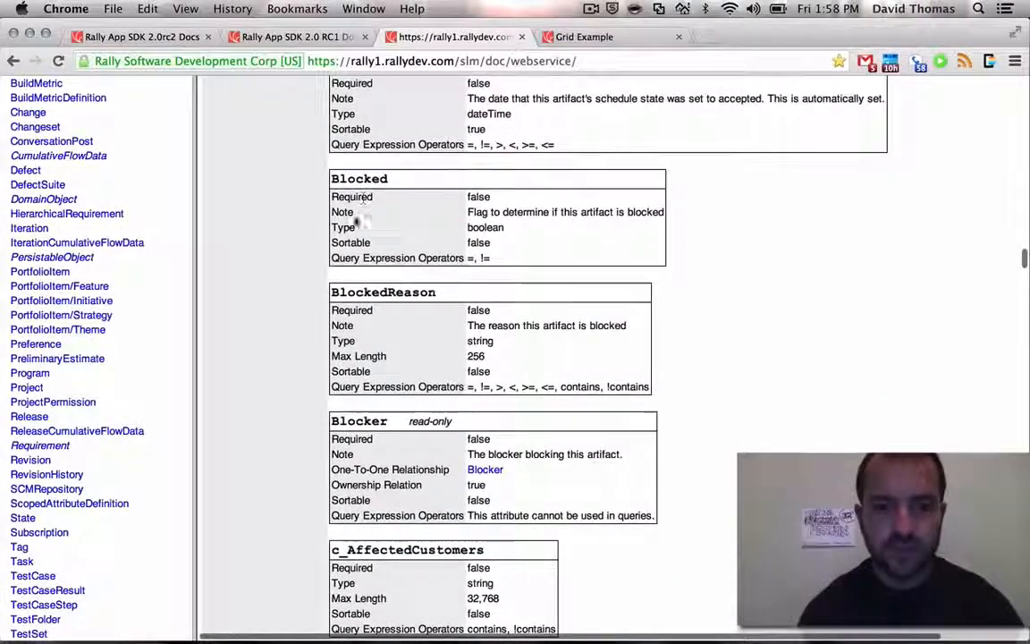
{"action": "scroll", "coordinate": [250, 308], "scroll_direction": "down", "scroll_amount": 5}
{"action": "scroll", "coordinate": [250, 308], "scroll_direction": "up", "scroll_amount": 2}
{"action": "scroll", "coordinate": [250, 309], "scroll_direction": "up", "scroll_amount": 8}
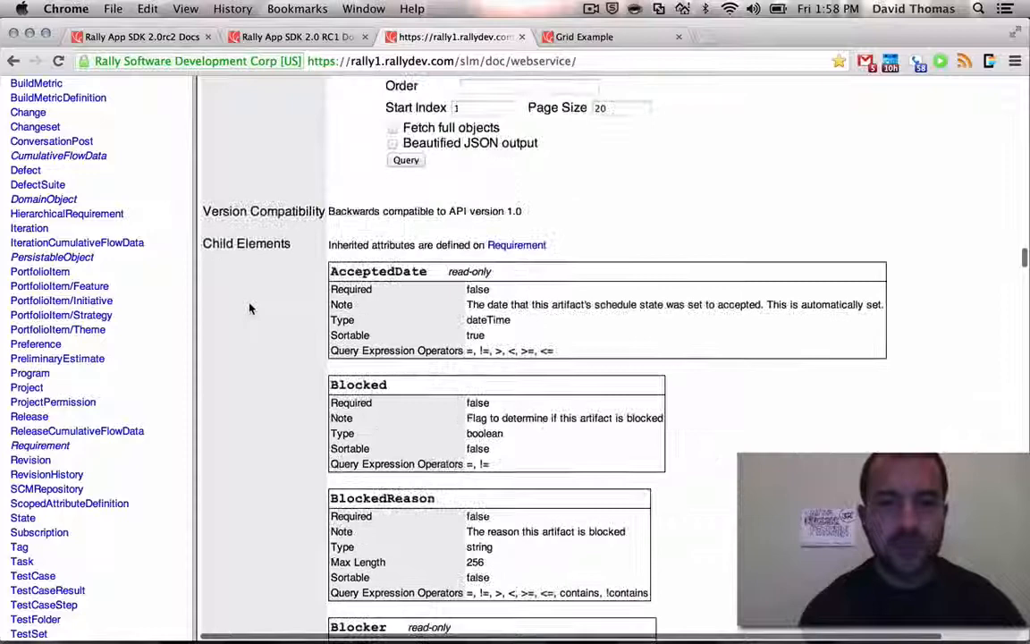
{"action": "scroll", "coordinate": [251, 309], "scroll_direction": "up", "scroll_amount": 4}
{"action": "scroll", "coordinate": [250, 309], "scroll_direction": "up", "scroll_amount": 3}
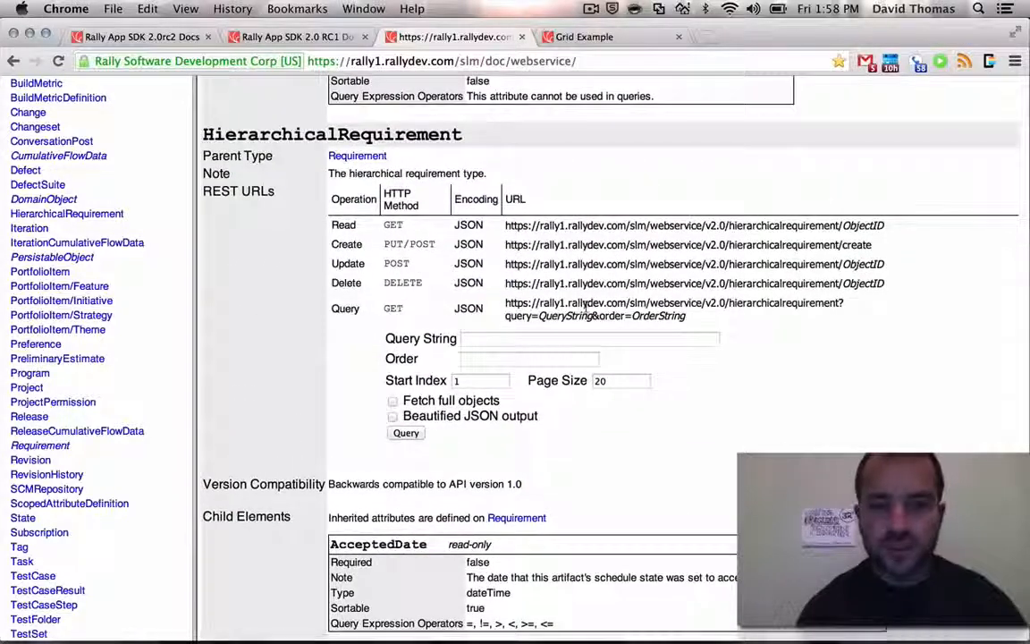
{"action": "left_click", "coordinate": [549, 340]}
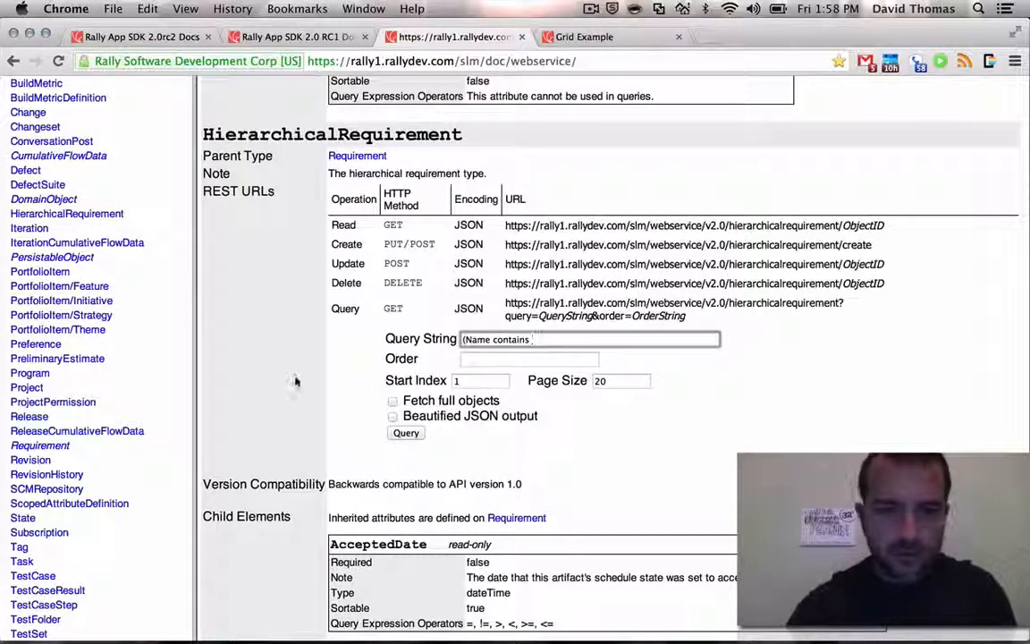
{"action": "scroll", "coordinate": [295, 382], "scroll_direction": "down", "scroll_amount": 3}
{"action": "scroll", "coordinate": [269, 382], "scroll_direction": "down", "scroll_amount": 3}
{"action": "scroll", "coordinate": [258, 384], "scroll_direction": "down", "scroll_amount": 15}
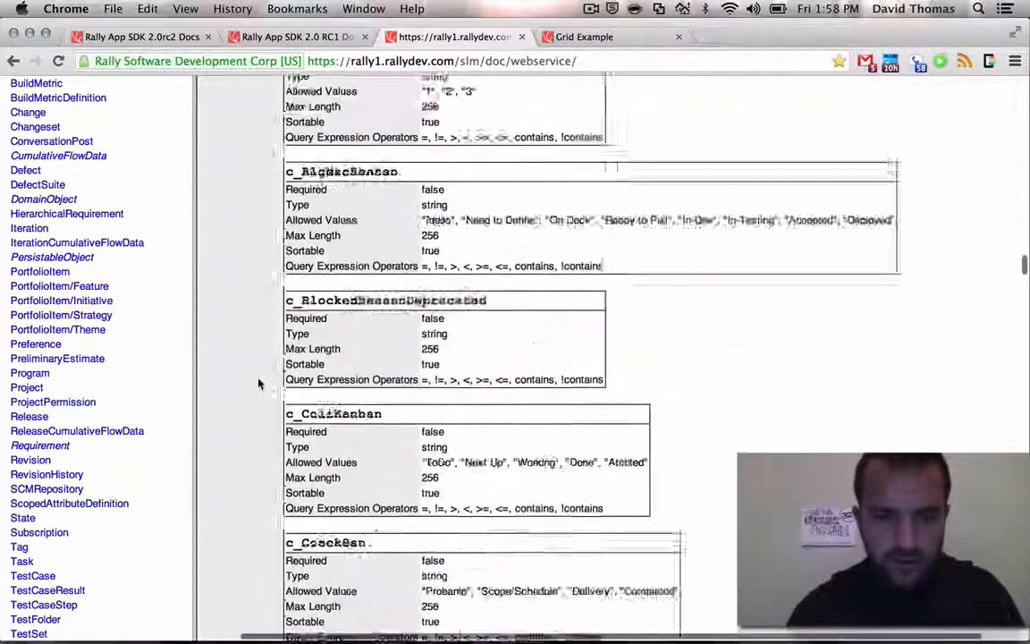
{"action": "scroll", "coordinate": [258, 383], "scroll_direction": "down", "scroll_amount": 10}
{"action": "scroll", "coordinate": [259, 383], "scroll_direction": "down", "scroll_amount": 10}
{"action": "scroll", "coordinate": [259, 384], "scroll_direction": "down", "scroll_amount": 10}
{"action": "scroll", "coordinate": [258, 383], "scroll_direction": "down", "scroll_amount": 10}
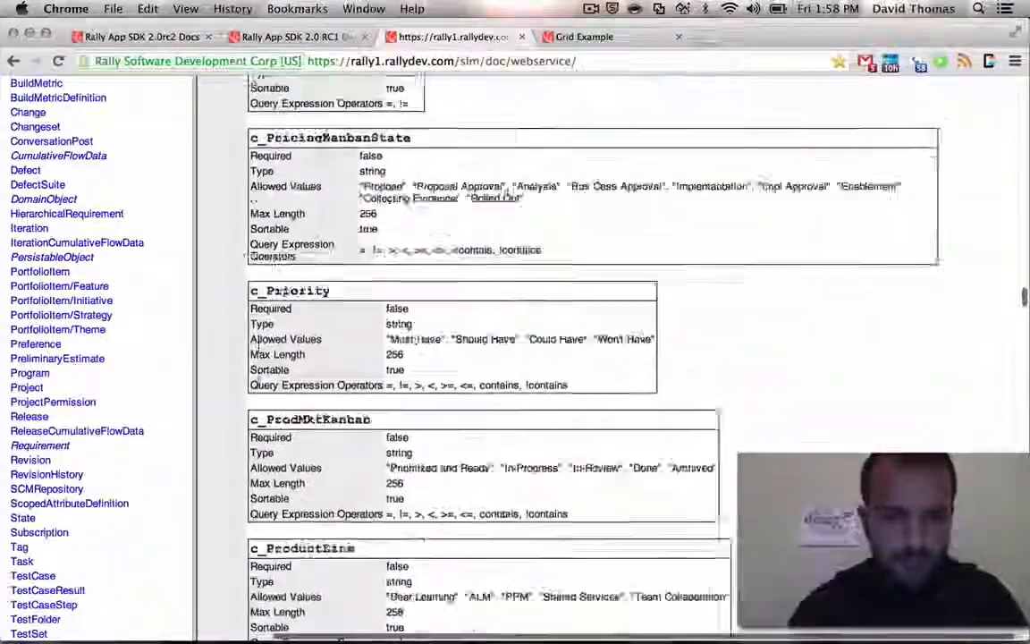
{"action": "scroll", "coordinate": [258, 384], "scroll_direction": "down", "scroll_amount": 10}
{"action": "scroll", "coordinate": [259, 384], "scroll_direction": "down", "scroll_amount": 10}
{"action": "scroll", "coordinate": [259, 383], "scroll_direction": "down", "scroll_amount": 10}
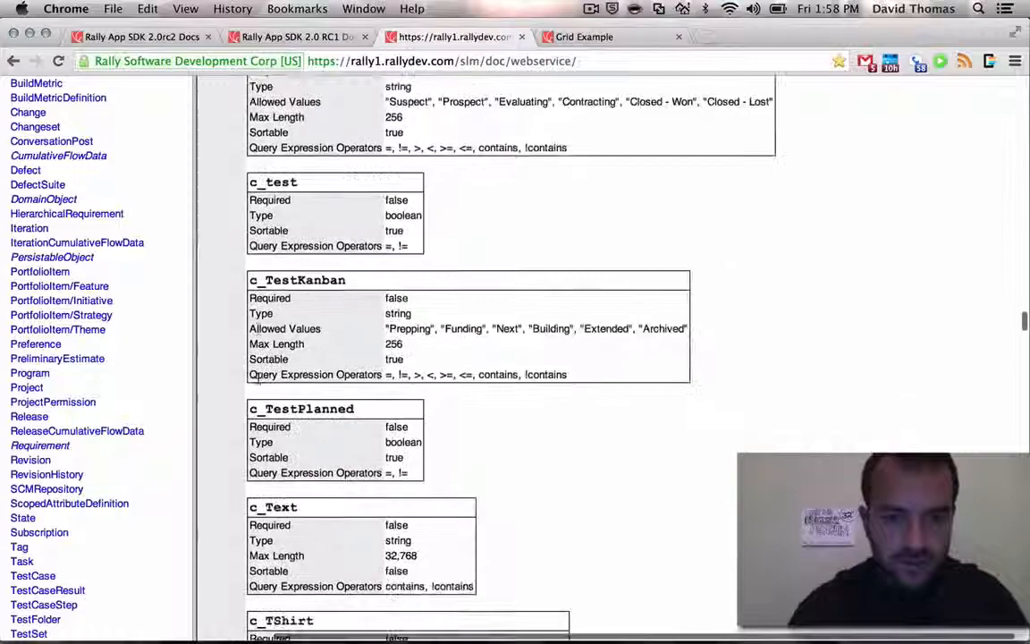
{"action": "scroll", "coordinate": [492, 358], "scroll_direction": "down", "scroll_amount": 10}
{"action": "scroll", "coordinate": [492, 358], "scroll_direction": "down", "scroll_amount": 10}
{"action": "scroll", "coordinate": [491, 358], "scroll_direction": "down", "scroll_amount": 5}
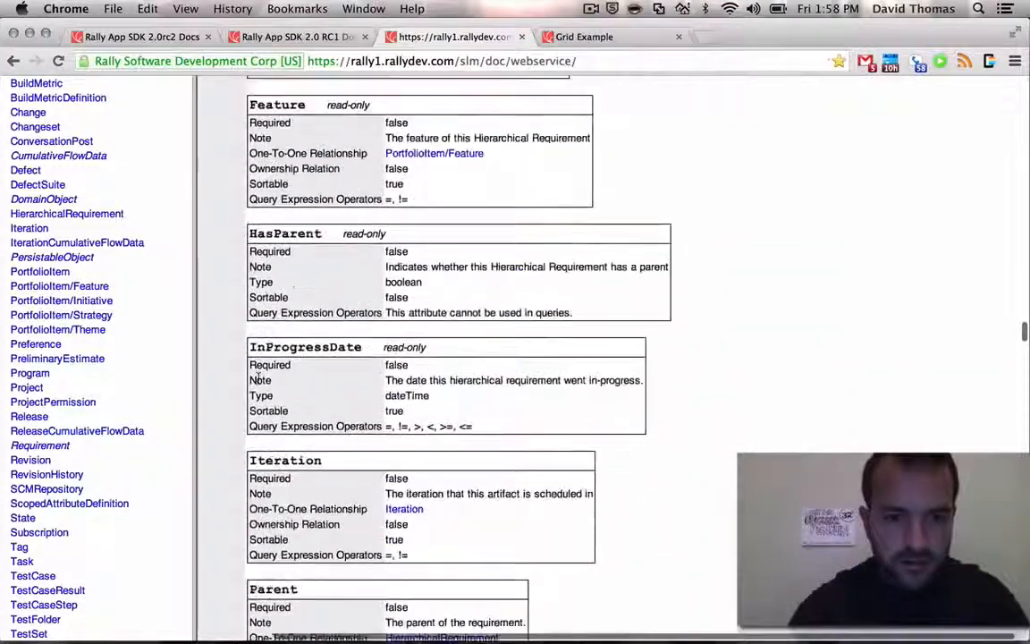
{"action": "scroll", "coordinate": [259, 375], "scroll_direction": "down", "scroll_amount": 10}
{"action": "scroll", "coordinate": [258, 376], "scroll_direction": "up", "scroll_amount": 9}
{"action": "scroll", "coordinate": [259, 375], "scroll_direction": "down", "scroll_amount": 1}
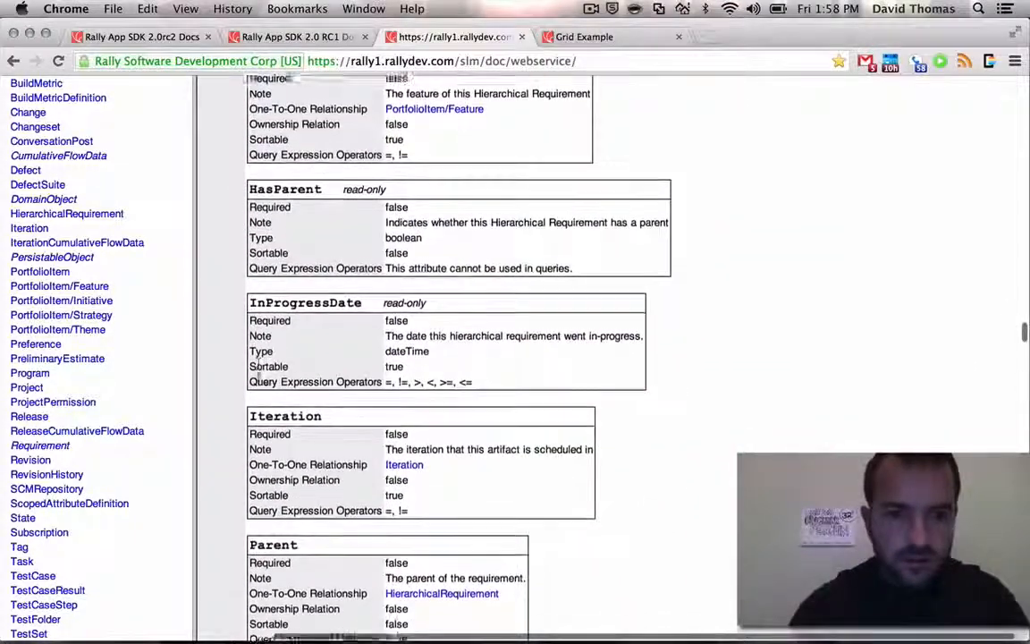
{"action": "scroll", "coordinate": [258, 376], "scroll_direction": "up", "scroll_amount": 2}
{"action": "scroll", "coordinate": [258, 375], "scroll_direction": "down", "scroll_amount": 1}
{"action": "scroll", "coordinate": [258, 375], "scroll_direction": "down", "scroll_amount": 10}
{"action": "scroll", "coordinate": [258, 375], "scroll_direction": "down", "scroll_amount": 2}
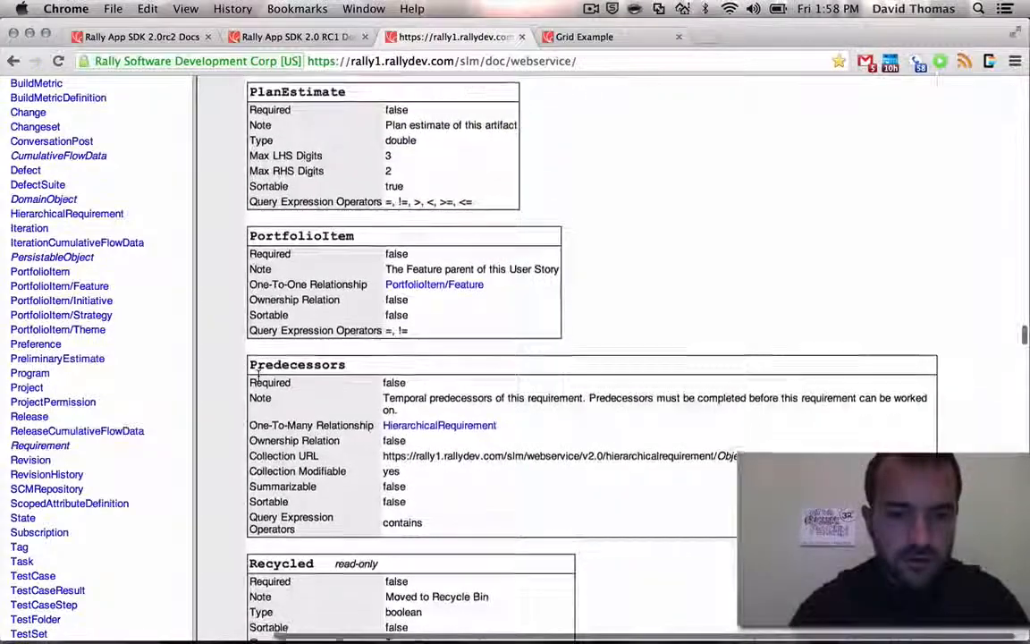
{"action": "scroll", "coordinate": [258, 376], "scroll_direction": "down", "scroll_amount": 8}
{"action": "scroll", "coordinate": [259, 375], "scroll_direction": "down", "scroll_amount": 5}
{"action": "scroll", "coordinate": [258, 375], "scroll_direction": "up", "scroll_amount": 10}
{"action": "scroll", "coordinate": [258, 375], "scroll_direction": "up", "scroll_amount": 15}
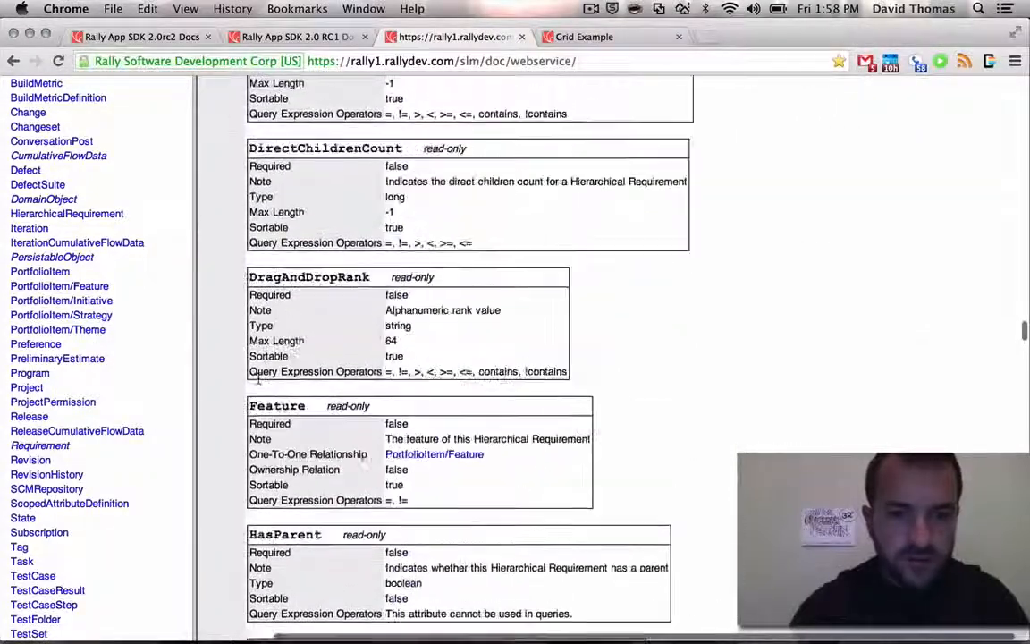
{"action": "scroll", "coordinate": [258, 380], "scroll_direction": "up", "scroll_amount": 8}
{"action": "scroll", "coordinate": [258, 380], "scroll_direction": "up", "scroll_amount": 5}
{"action": "scroll", "coordinate": [258, 380], "scroll_direction": "up", "scroll_amount": 4}
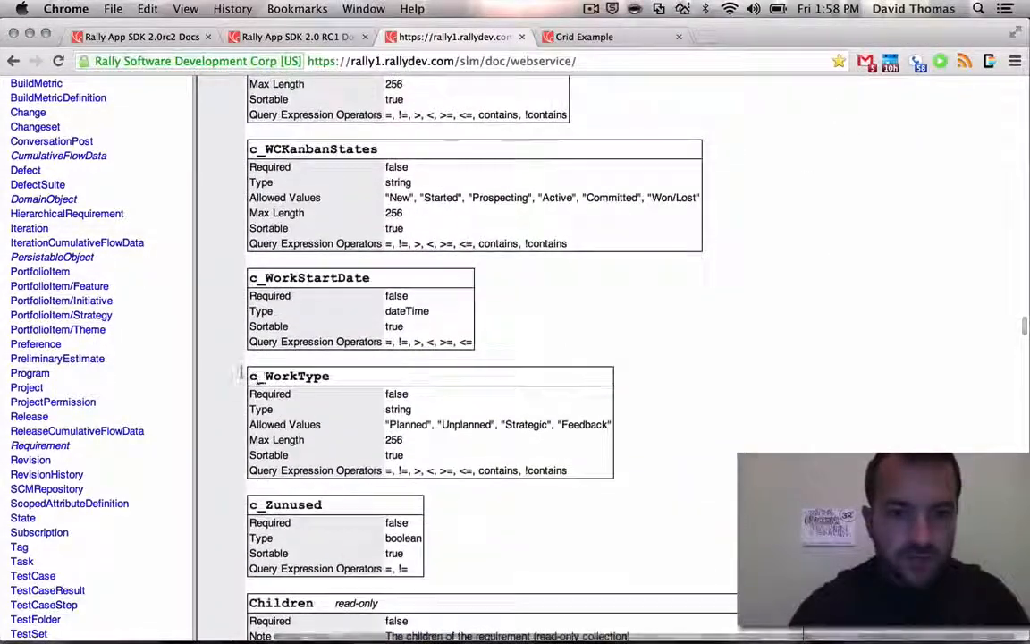
- Navigate from HierarchicalRequirement up through Requirement to the parent Artifact type's documentation
{"action": "left_click", "coordinate": [114, 215]}
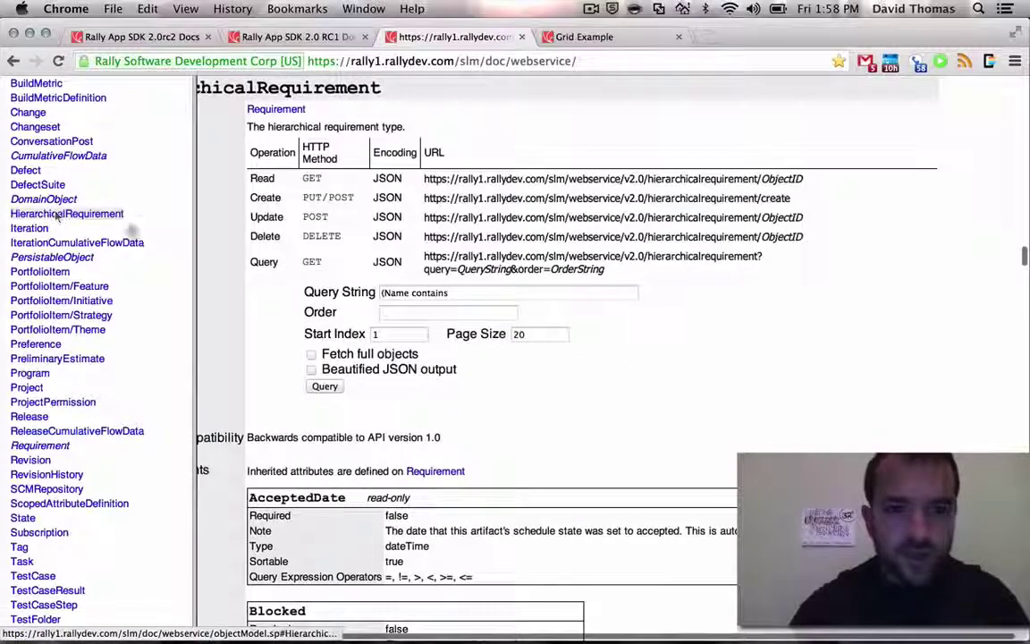
{"action": "left_click", "coordinate": [276, 108]}
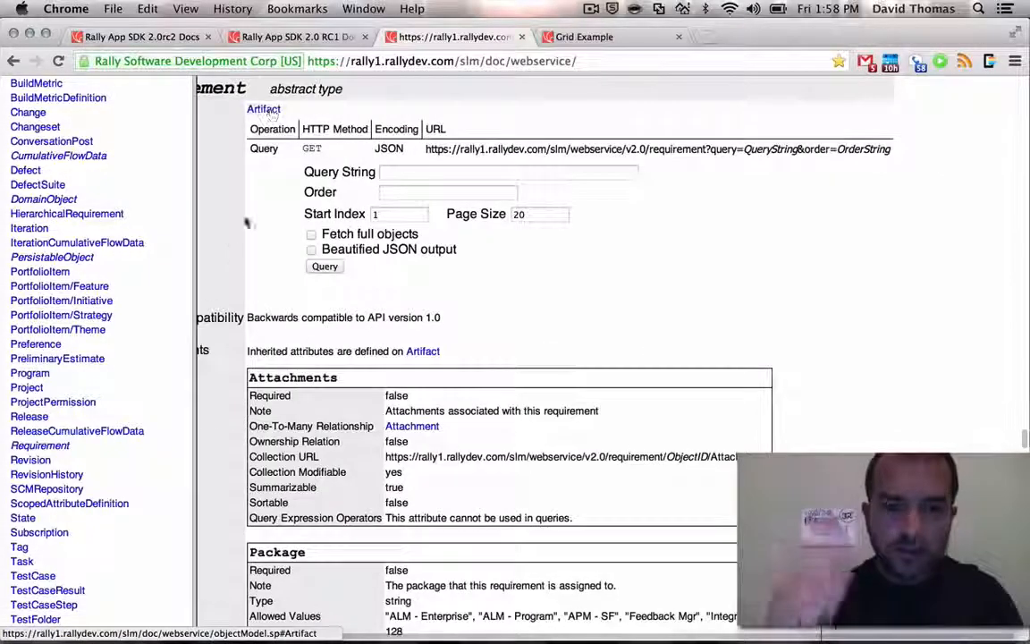
{"action": "scroll", "coordinate": [248, 222], "scroll_direction": "down", "scroll_amount": 5}
{"action": "scroll", "coordinate": [248, 222], "scroll_direction": "down", "scroll_amount": 5}
{"action": "scroll", "coordinate": [238, 254], "scroll_direction": "up", "scroll_amount": 10}
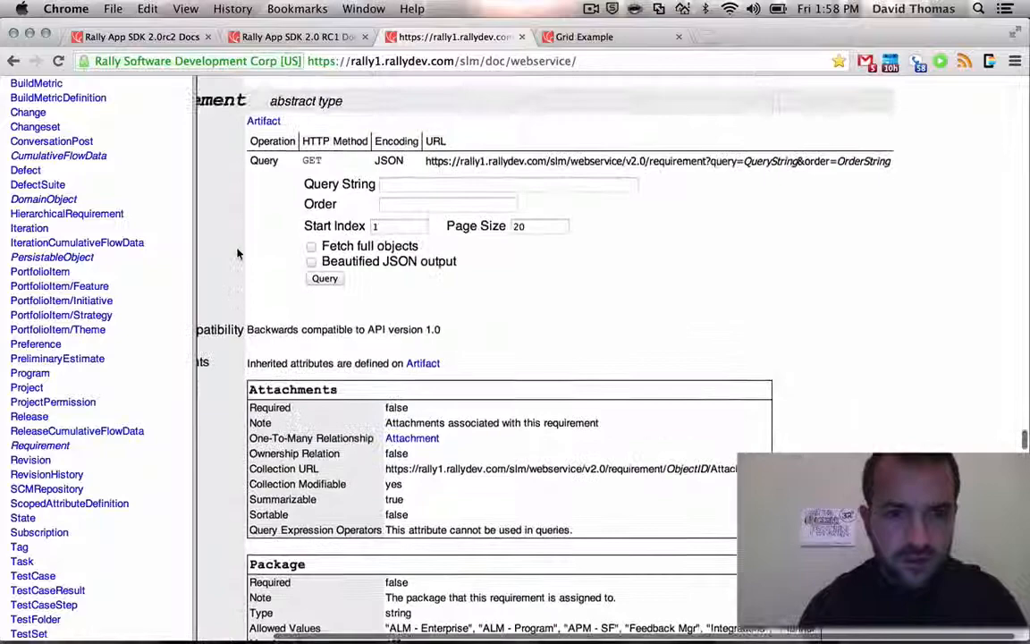
{"action": "left_click", "coordinate": [263, 145]}
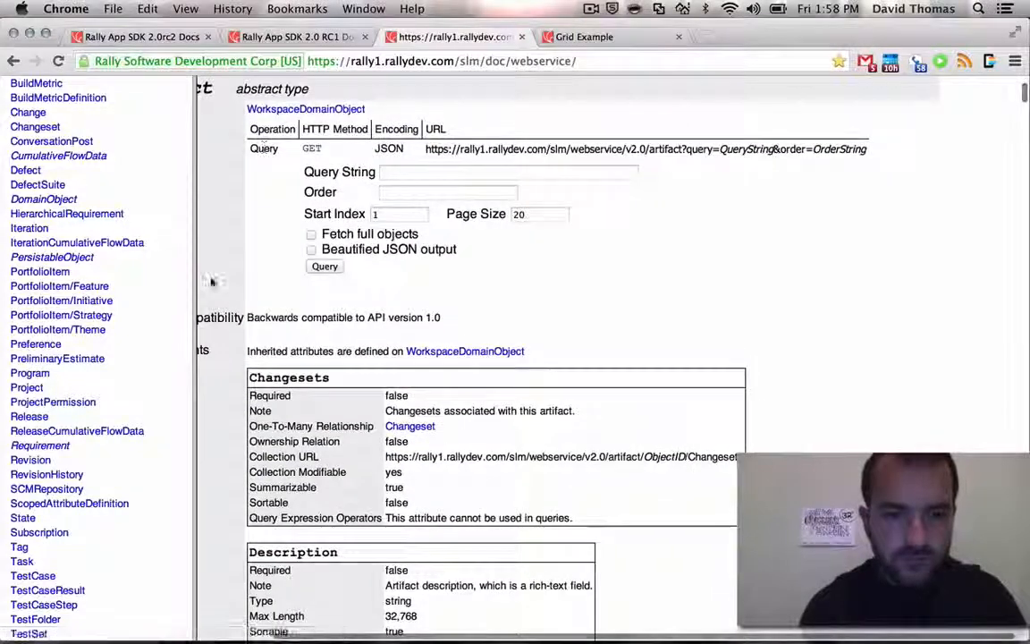
{"action": "scroll", "coordinate": [211, 281], "scroll_direction": "down", "scroll_amount": 5}
{"action": "scroll", "coordinate": [212, 282], "scroll_direction": "down", "scroll_amount": 4}
{"action": "scroll", "coordinate": [212, 281], "scroll_direction": "down", "scroll_amount": 4}
{"action": "scroll", "coordinate": [211, 282], "scroll_direction": "down", "scroll_amount": 4}
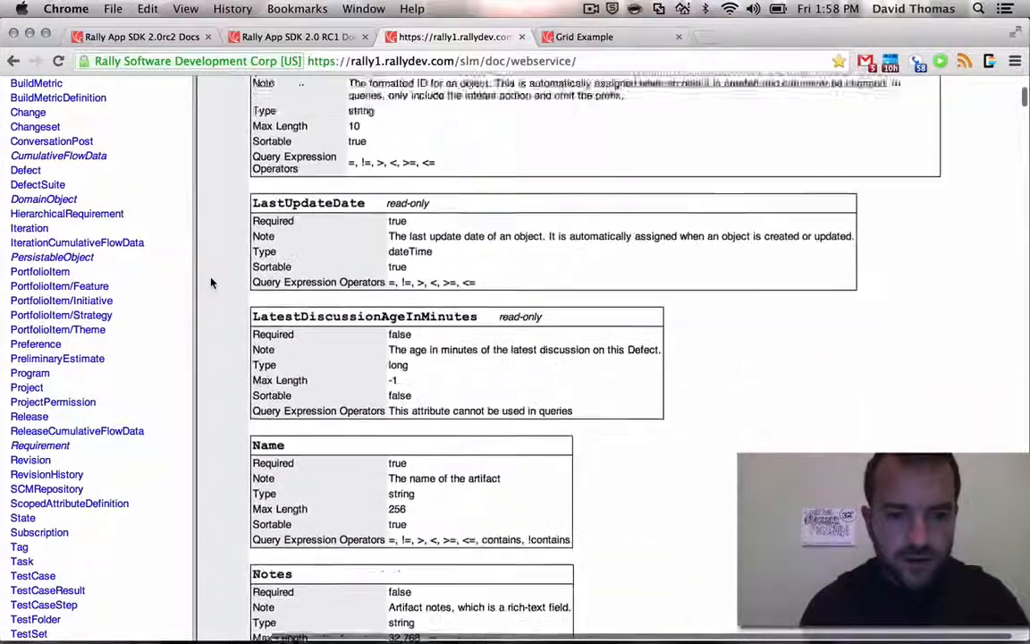
{"action": "scroll", "coordinate": [212, 282], "scroll_direction": "down", "scroll_amount": 3}
- Review the Name attribute's query expression operators, highlighting the contains operator
{"action": "double_click", "coordinate": [268, 311]}
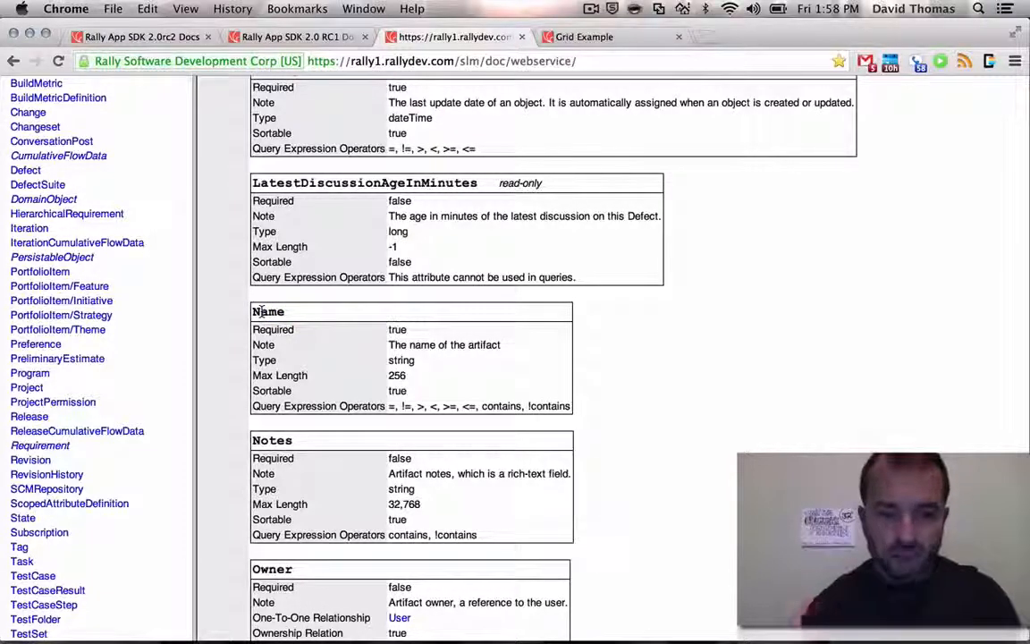
{"action": "left_click", "coordinate": [386, 337]}
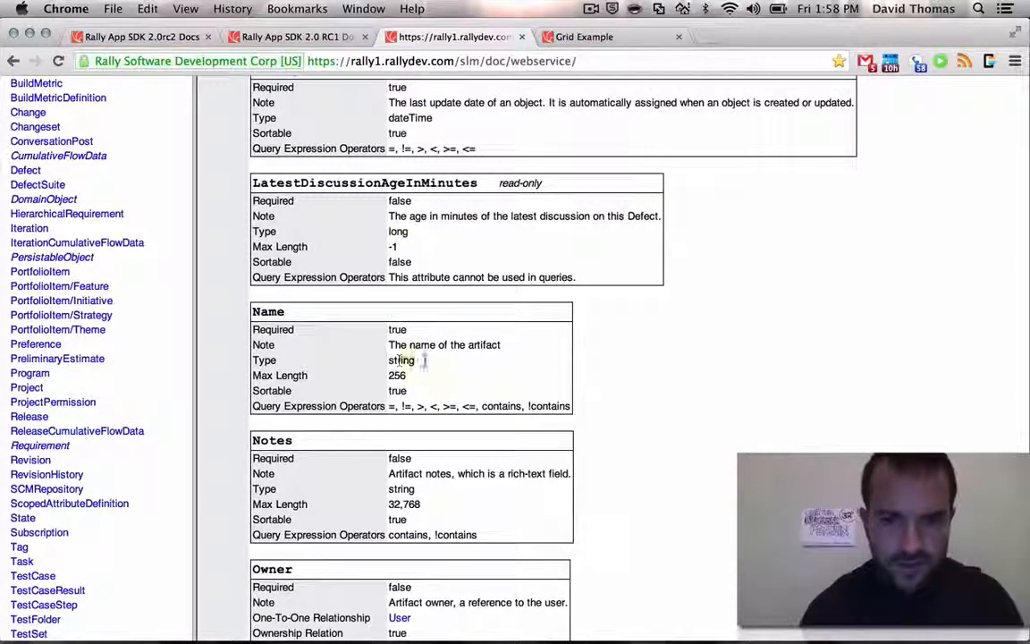
{"action": "left_click_drag", "start_coordinate": [253, 406], "coordinate": [453, 407]}
{"action": "left_click", "coordinate": [401, 407]}
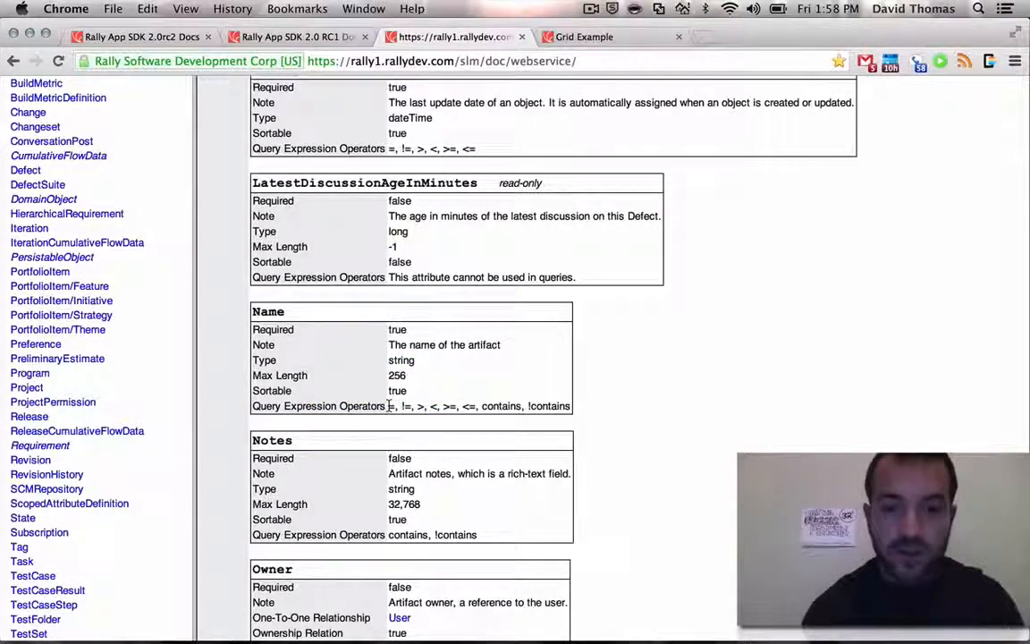
{"action": "left_click_drag", "start_coordinate": [391, 406], "coordinate": [451, 409]}
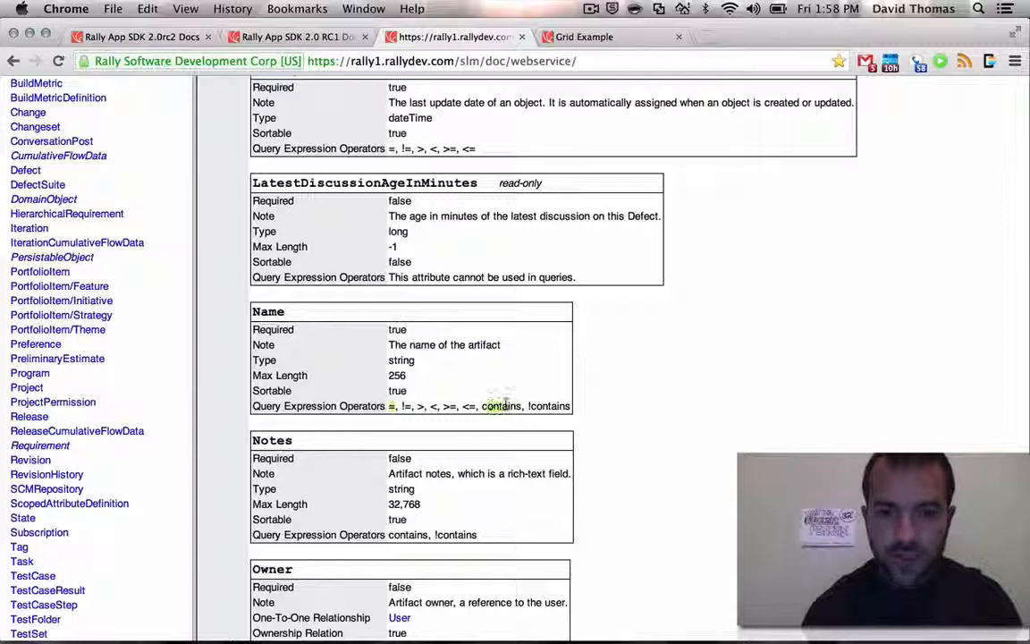
{"action": "double_click", "coordinate": [502, 406]}
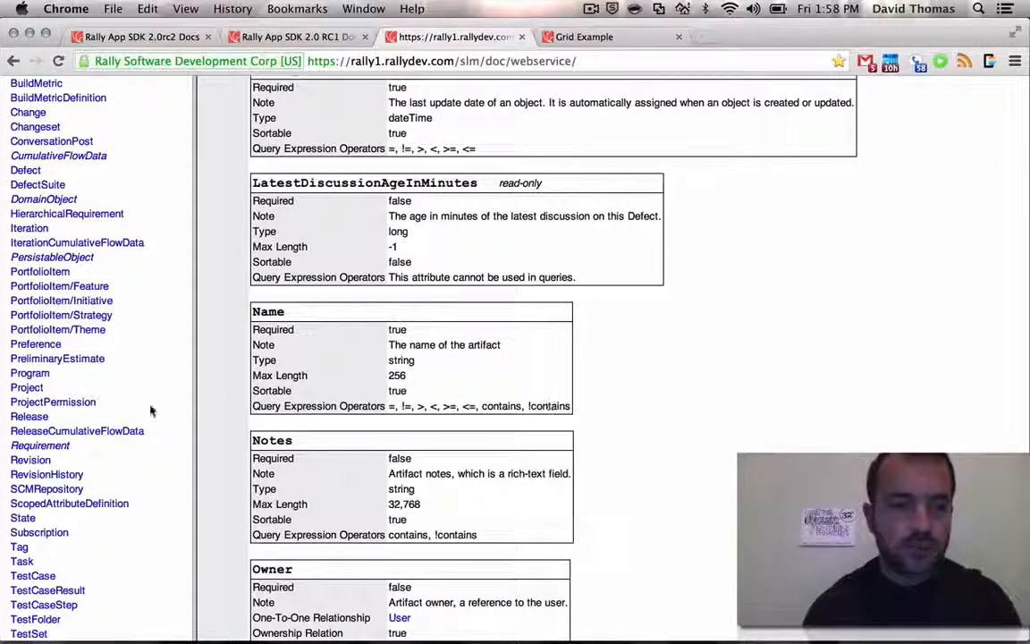
- Run a HierarchicalRequirement query with Name contains "Getting started video"
{"action": "left_click", "coordinate": [67, 214]}
{"action": "left_click", "coordinate": [455, 293]}
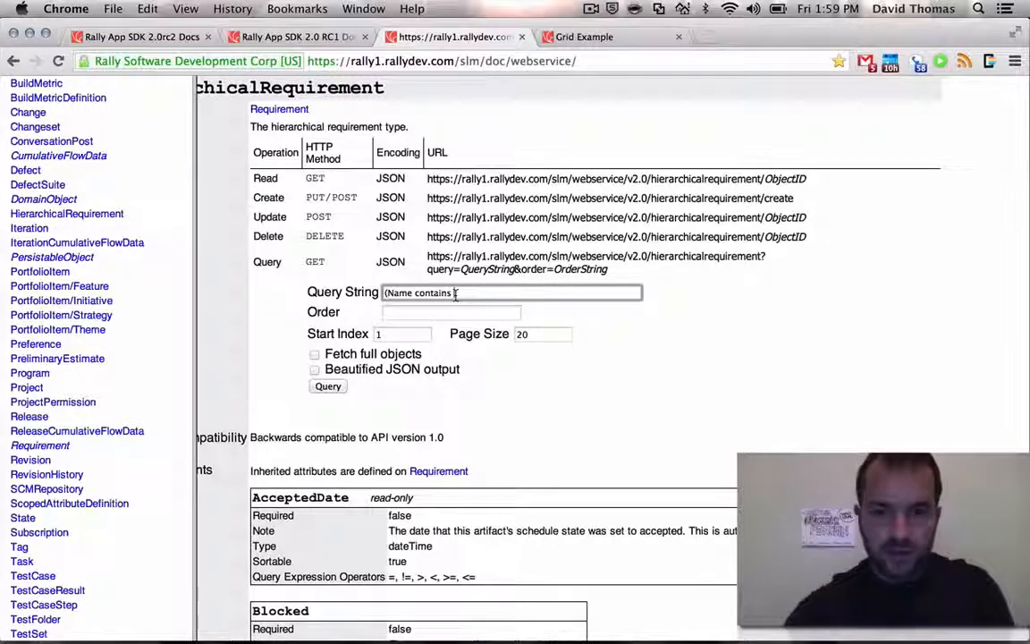
{"action": "type", "text": "Getting s"}
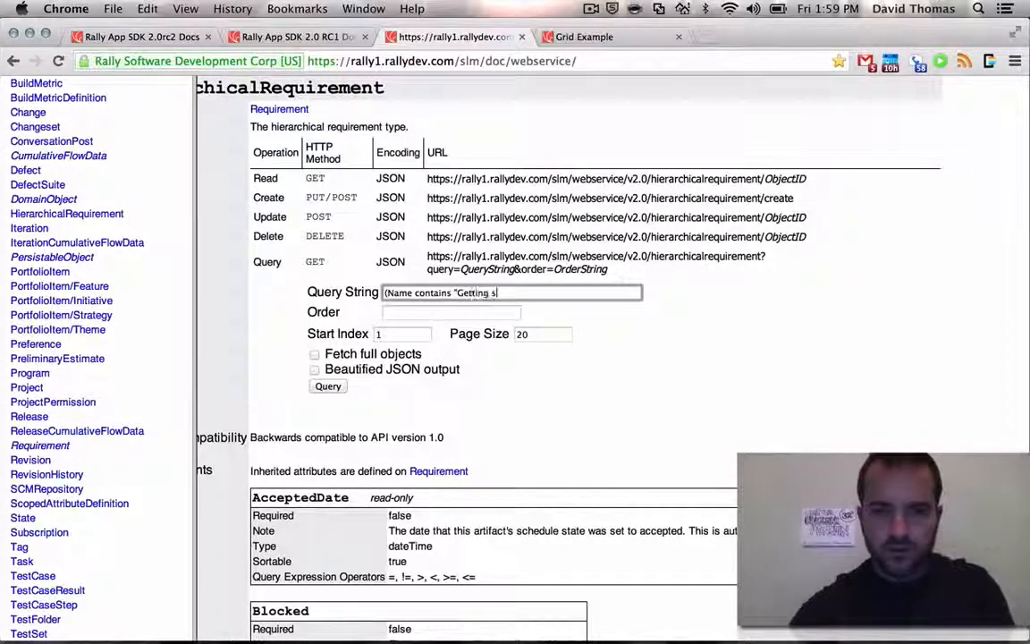
{"action": "type", "text": "tarted video"}
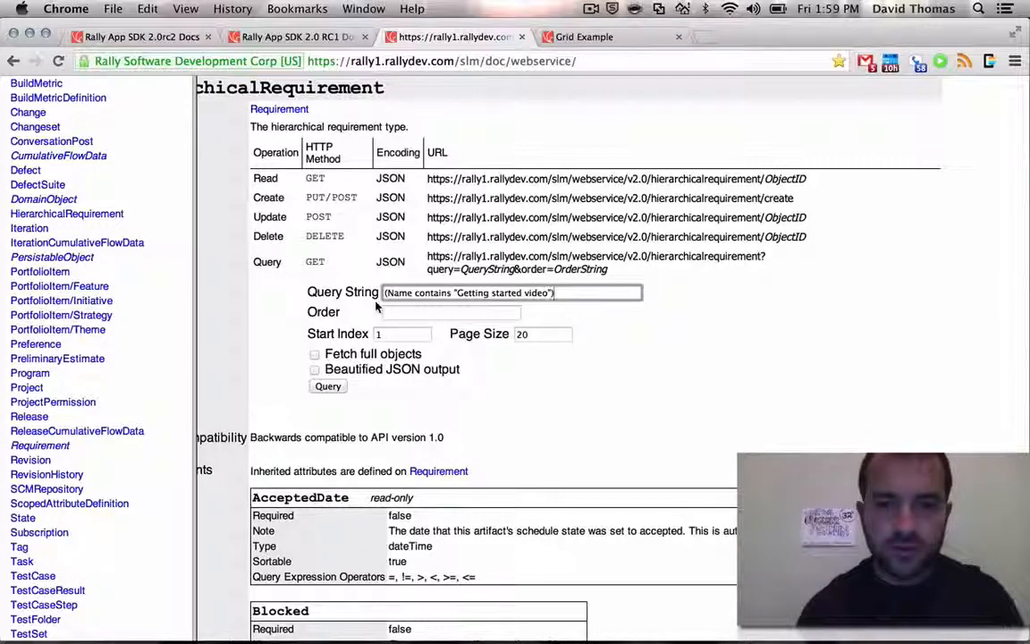
{"action": "left_click", "coordinate": [329, 386]}
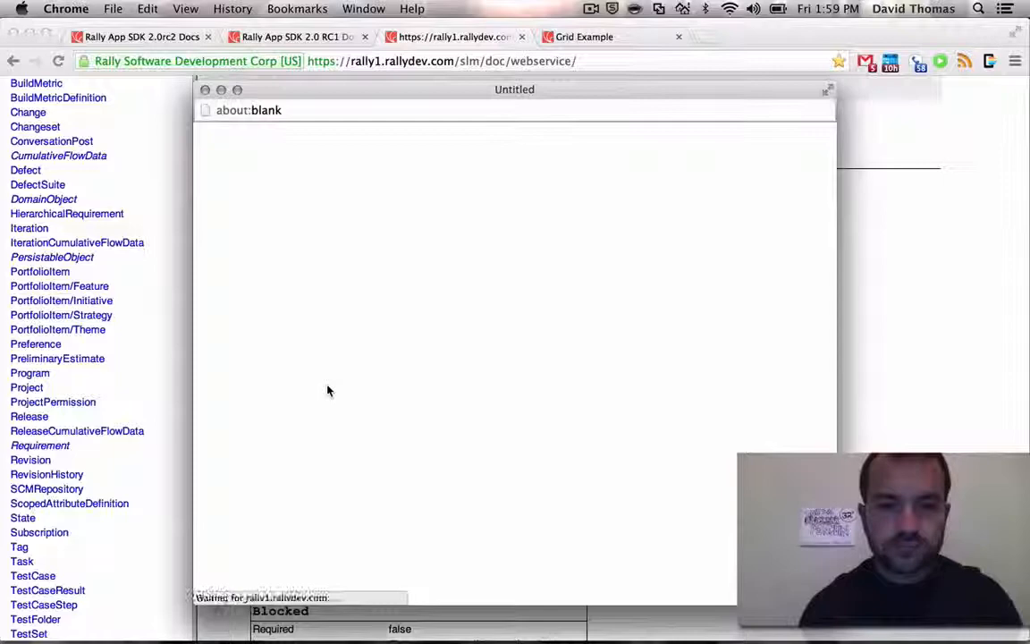
{"action": "scroll", "coordinate": [344, 309], "scroll_direction": "down", "scroll_amount": 3}
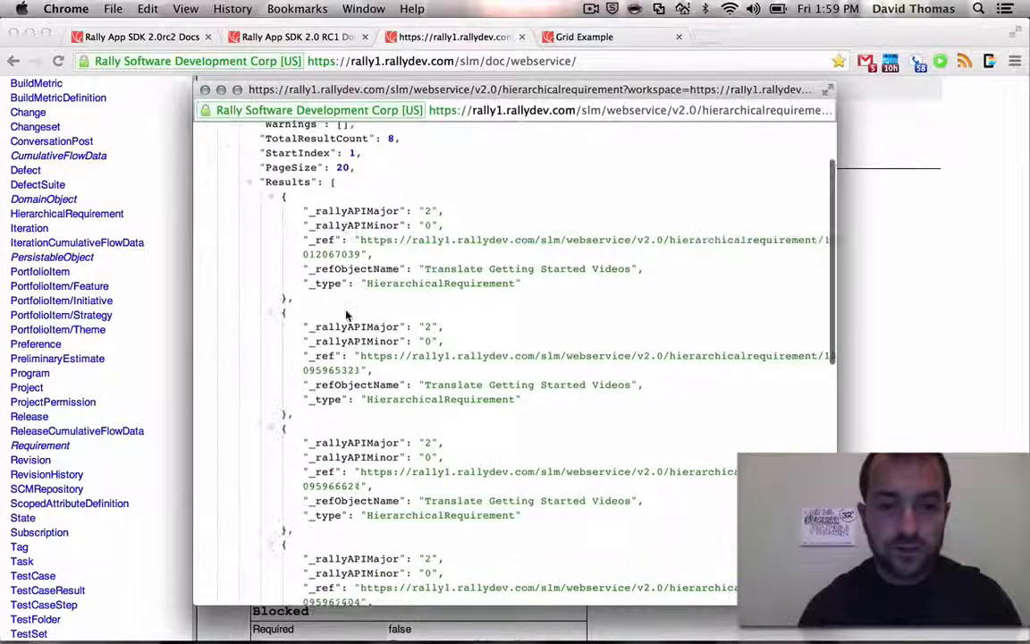
{"action": "scroll", "coordinate": [344, 308], "scroll_direction": "down", "scroll_amount": 3}
{"action": "scroll", "coordinate": [268, 268], "scroll_direction": "up", "scroll_amount": 6}
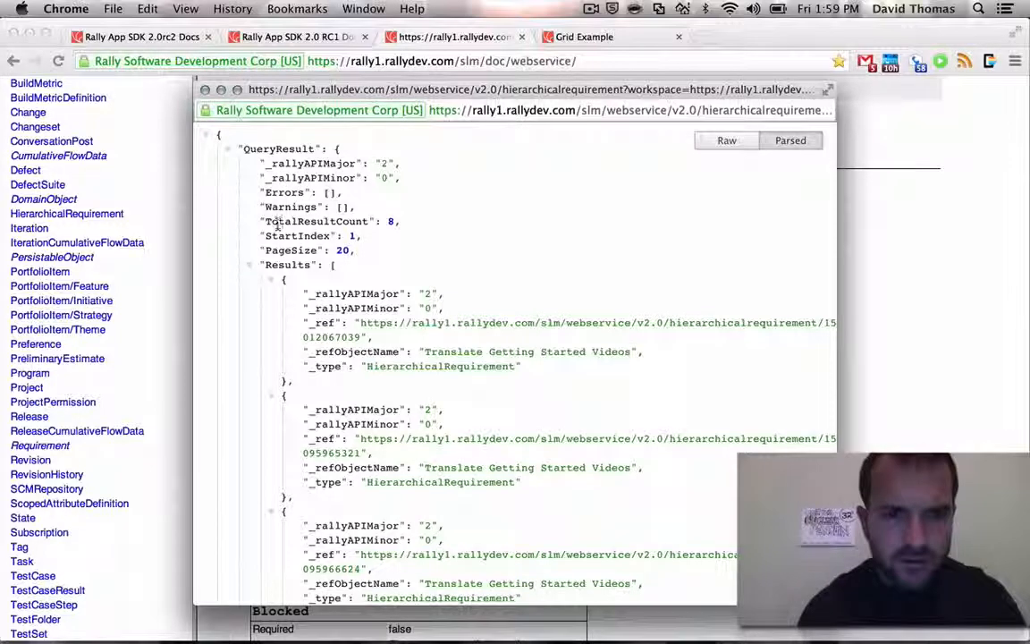
- Check the TotalResultCount of 8 and the Getting Started Videos names, then close the results window
{"action": "left_click_drag", "start_coordinate": [271, 221], "coordinate": [438, 221]}
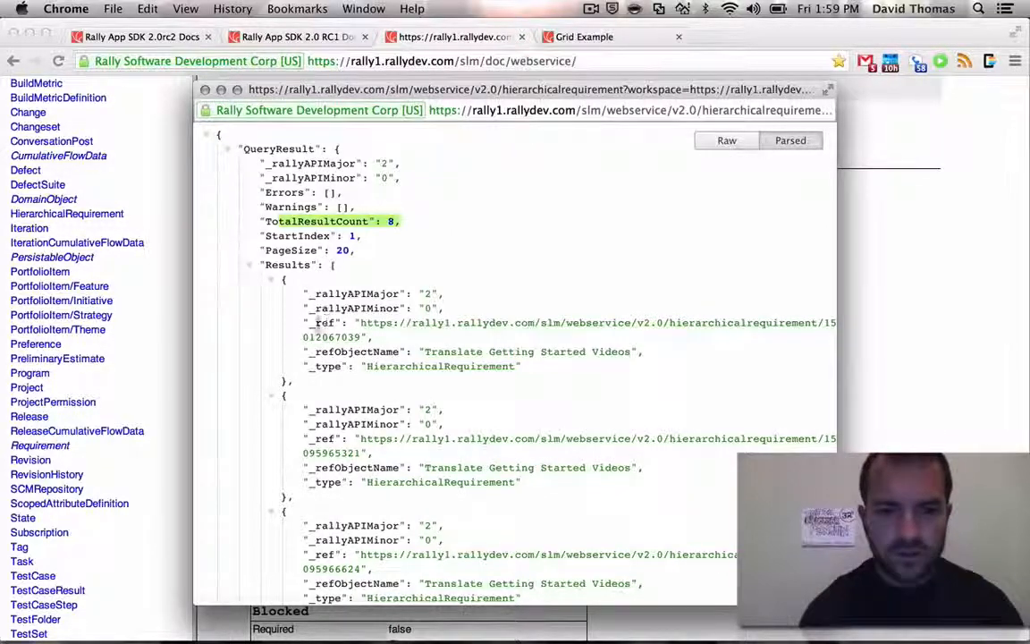
{"action": "left_click_drag", "start_coordinate": [493, 351], "coordinate": [631, 351]}
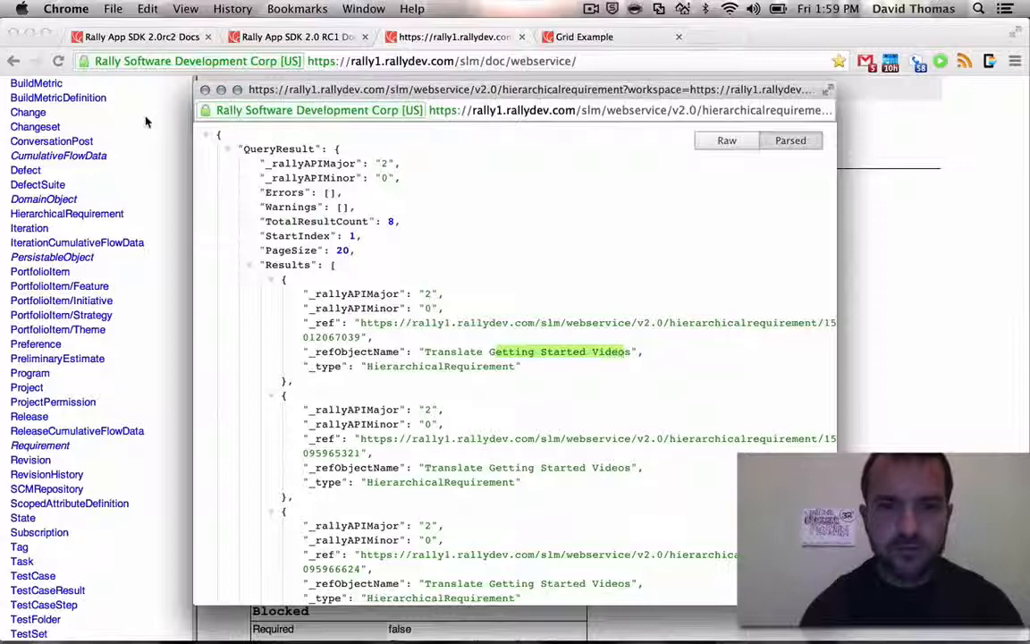
{"action": "left_click", "coordinate": [207, 90]}
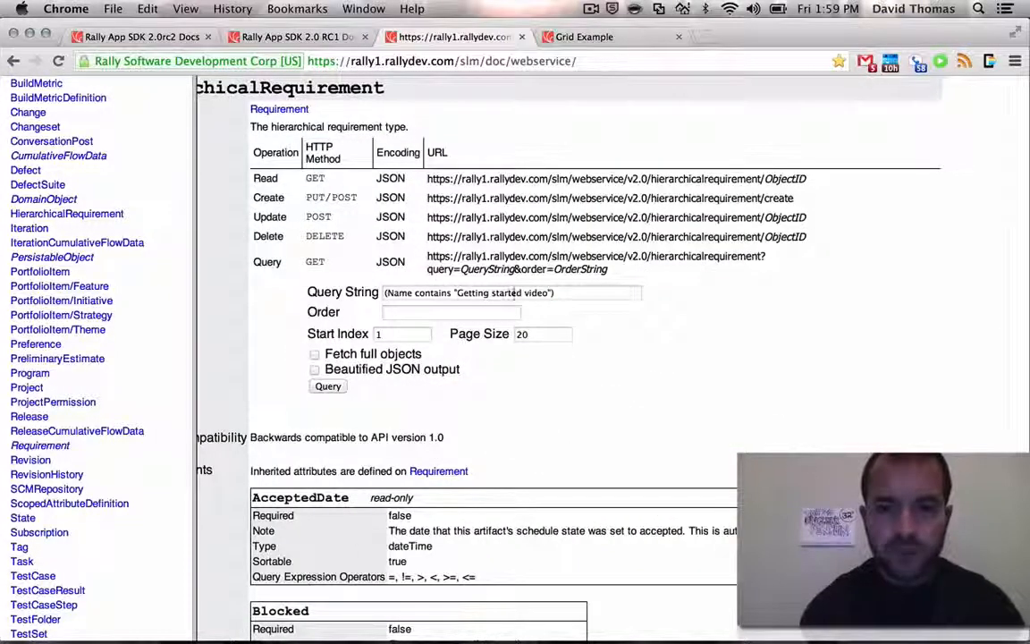
{"action": "type", "text": "("}
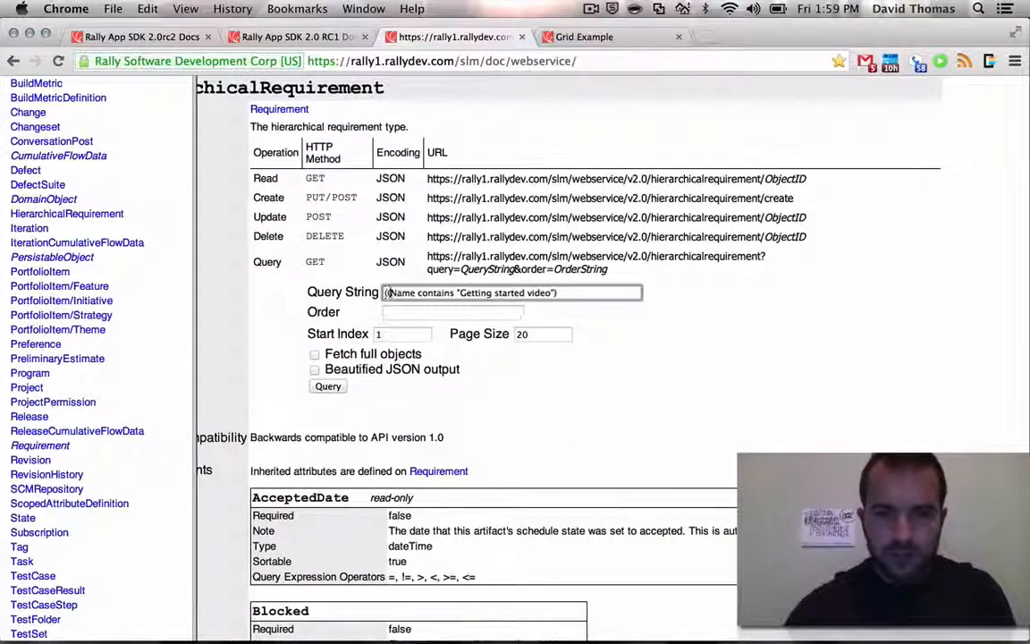
{"action": "type", "text": " AND (Owner ="}
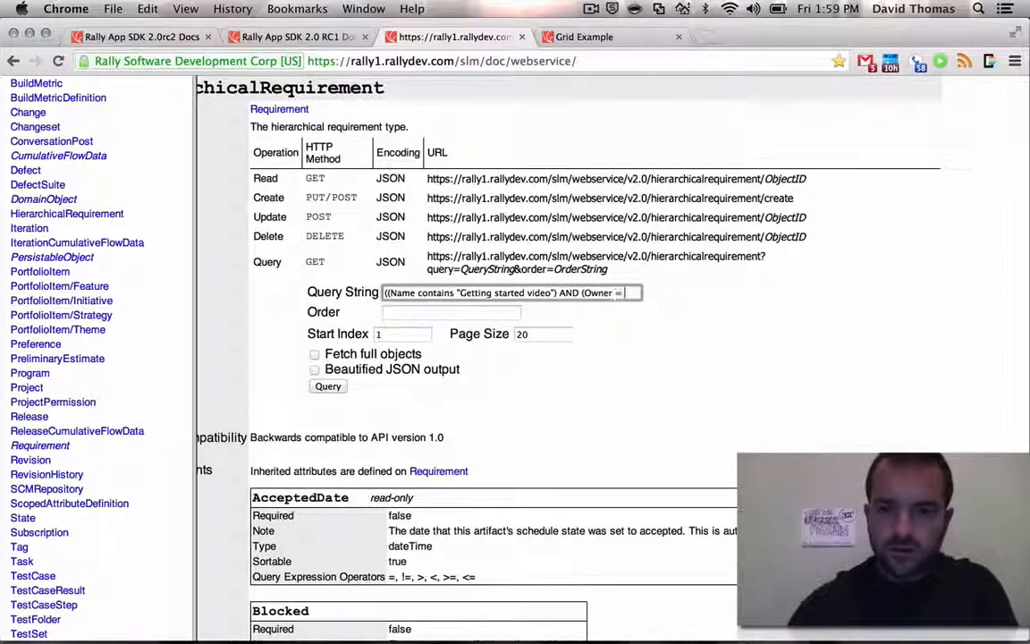
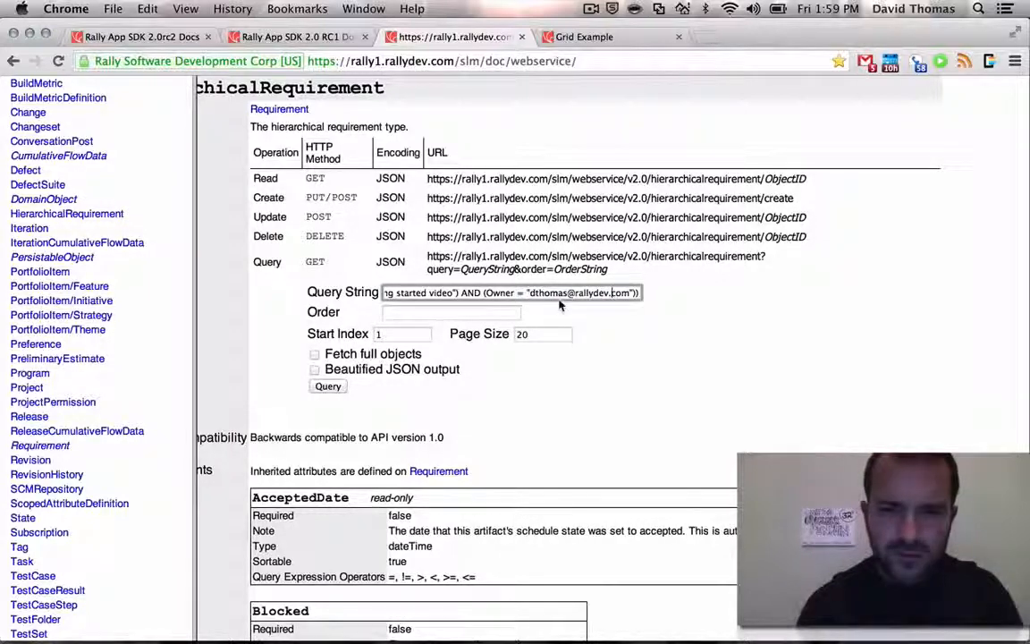
- Run the query with the added Owner condition, returning 3 Getting started video results
{"action": "left_click", "coordinate": [327, 386]}
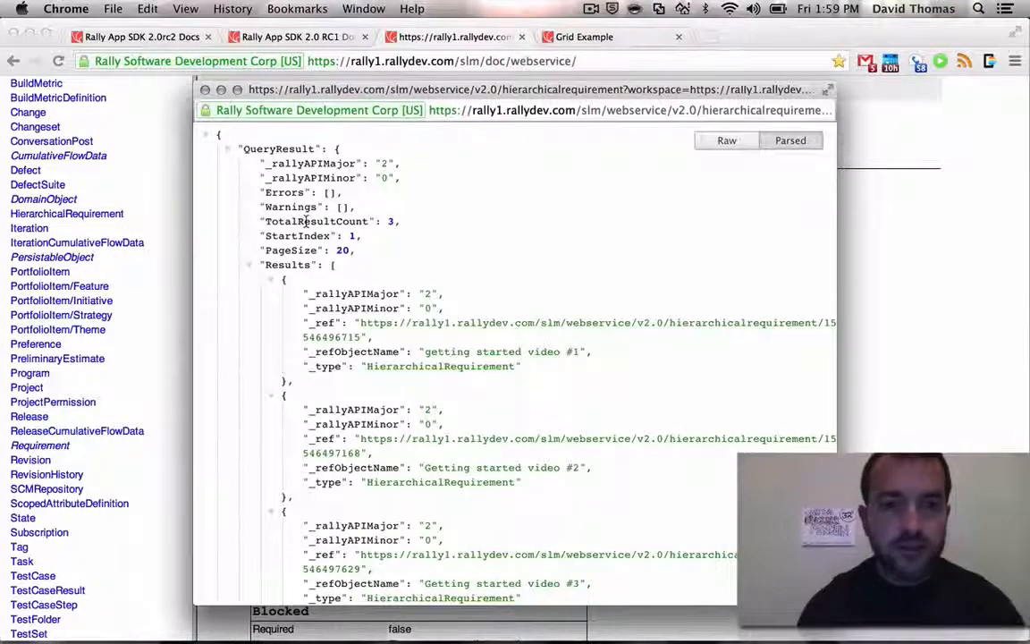
- Check the result count of 3, expand results #1 and #2 in the JSON tree, then close the results window
{"action": "left_click_drag", "start_coordinate": [306, 220], "coordinate": [416, 221]}
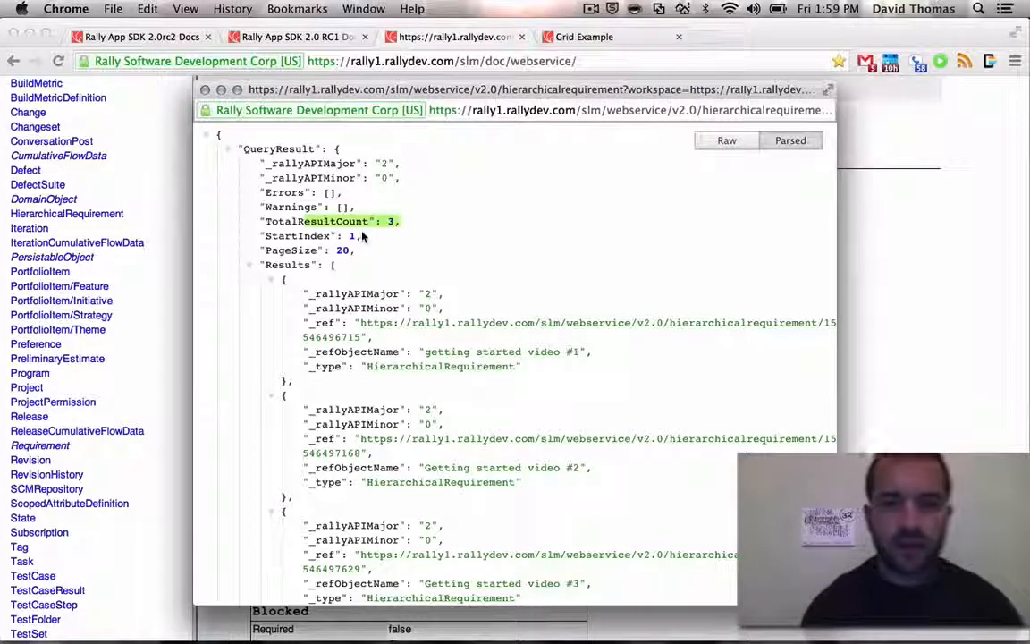
{"action": "left_click", "coordinate": [252, 267]}
{"action": "left_click", "coordinate": [252, 267]}
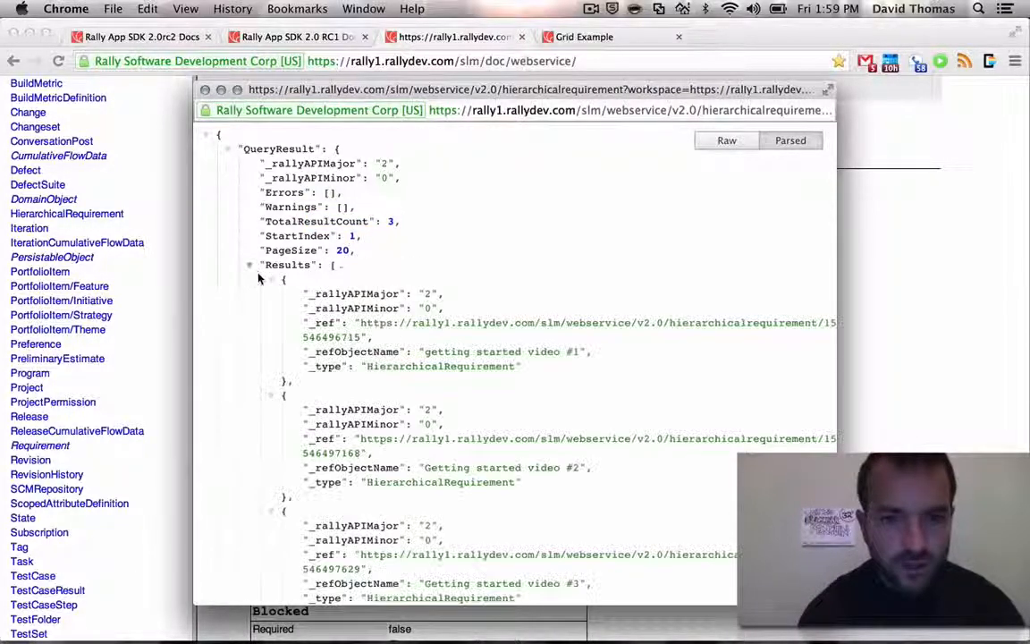
{"action": "left_click", "coordinate": [271, 294]}
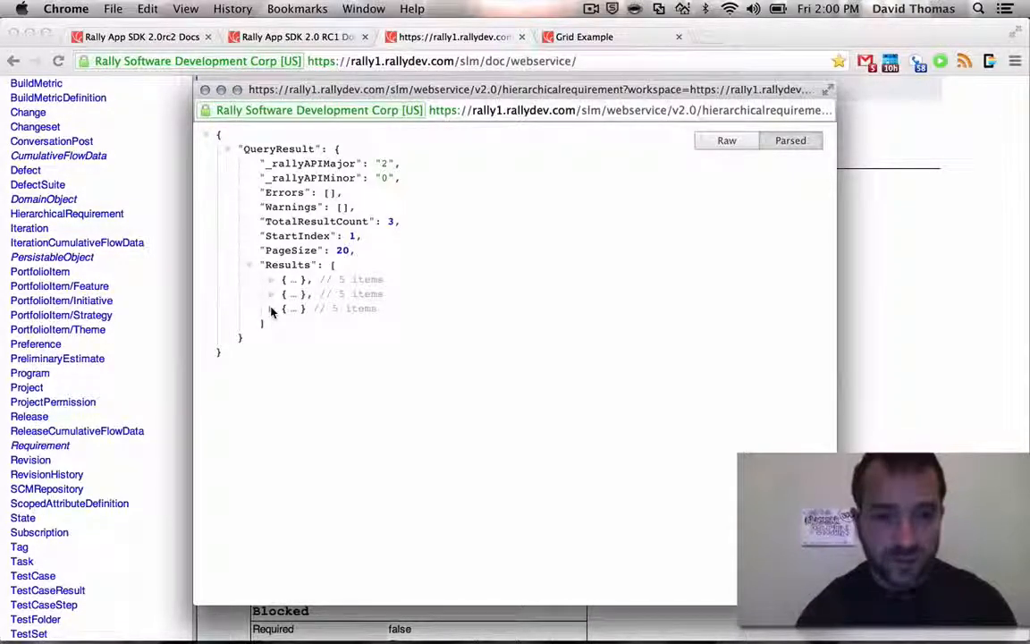
{"action": "left_click", "coordinate": [271, 280]}
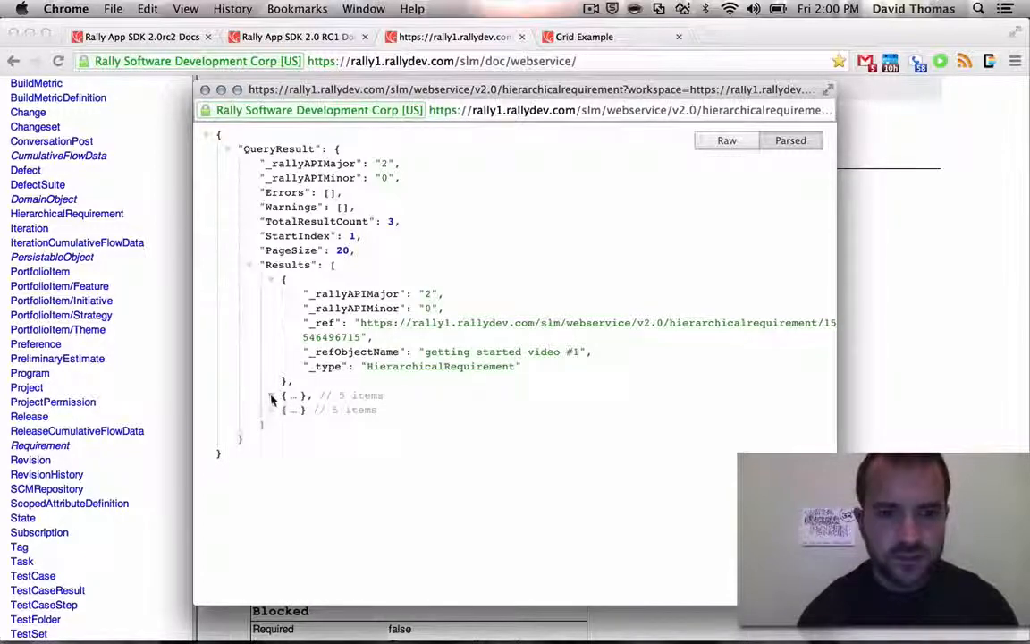
{"action": "left_click", "coordinate": [270, 396]}
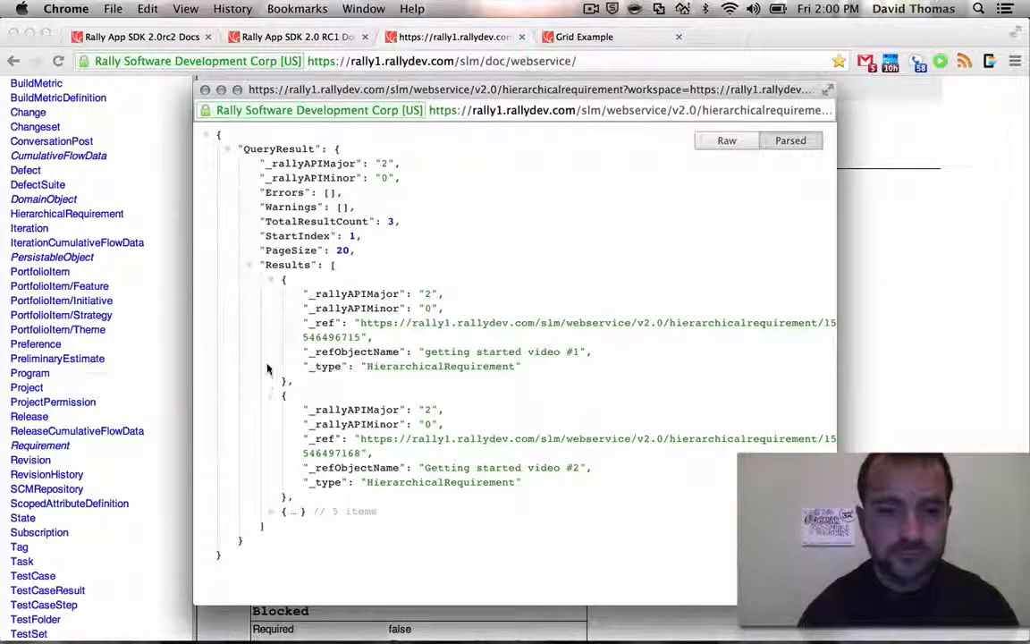
{"action": "left_click", "coordinate": [205, 90]}
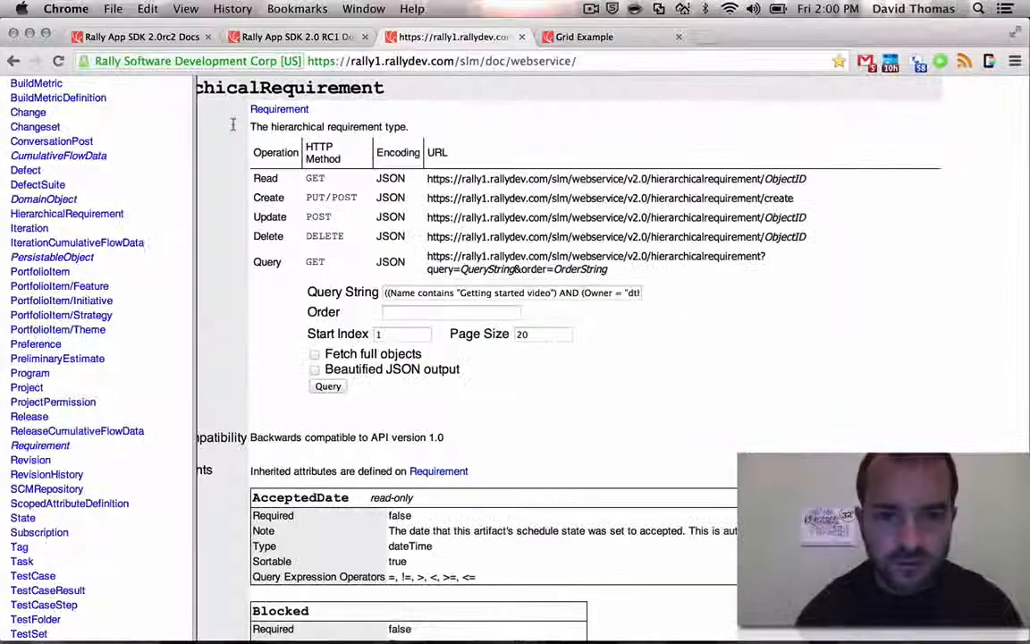
- Rerun the query with Fetch full objects and expand only the third result
{"action": "left_click", "coordinate": [327, 386]}
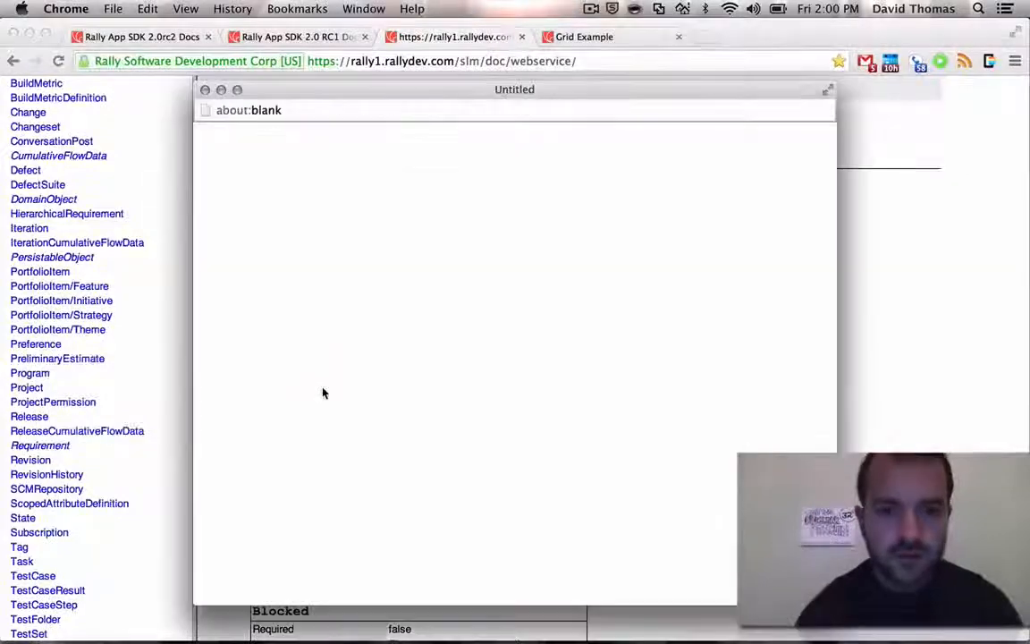
{"action": "left_click", "coordinate": [271, 279]}
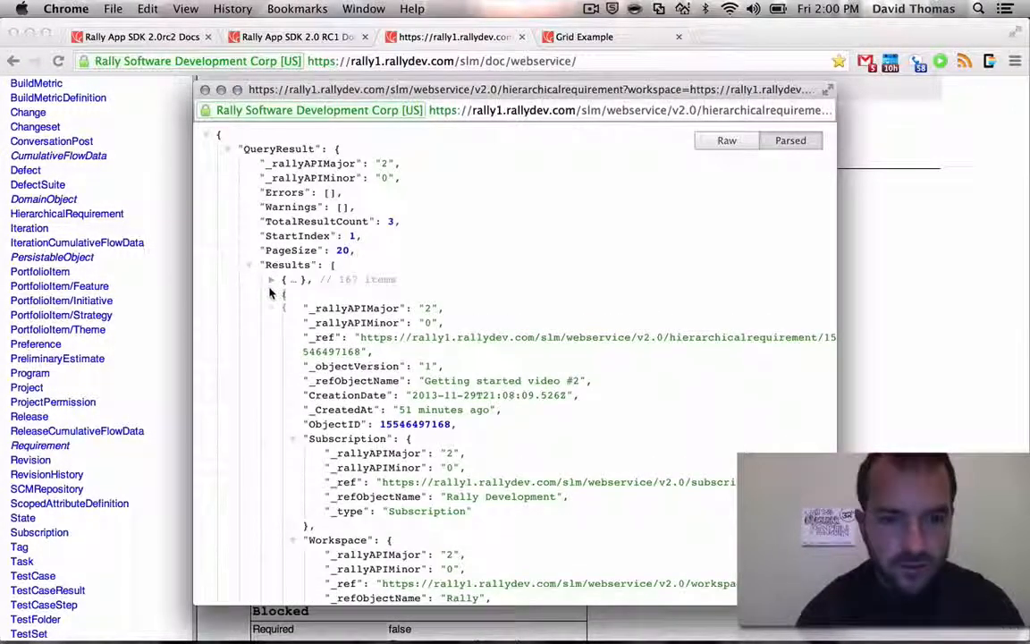
{"action": "left_click", "coordinate": [271, 294]}
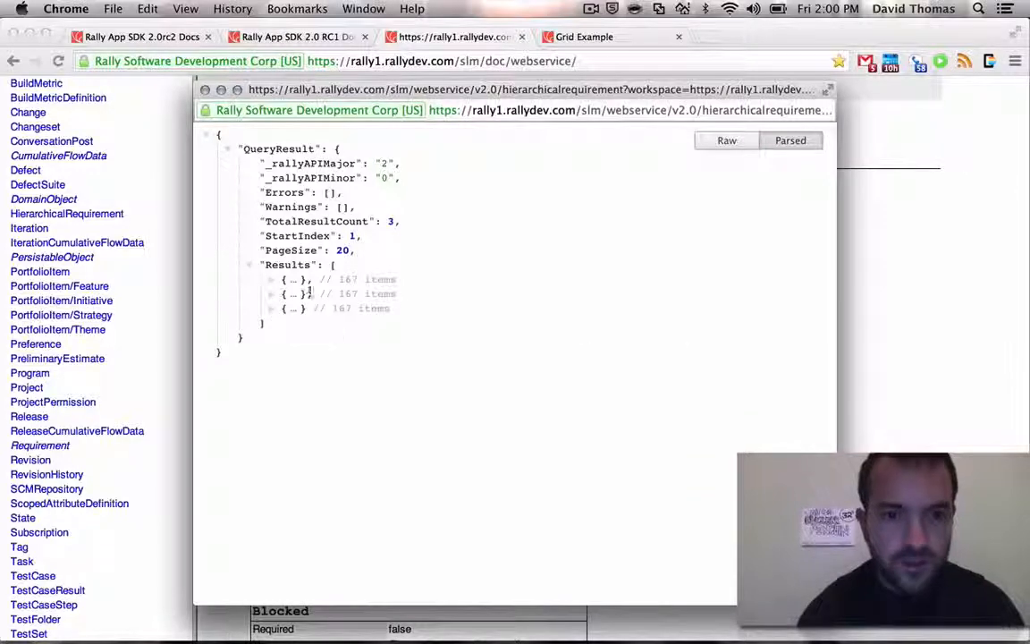
{"action": "left_click", "coordinate": [271, 295]}
{"action": "scroll", "coordinate": [414, 332], "scroll_direction": "down", "scroll_amount": 5}
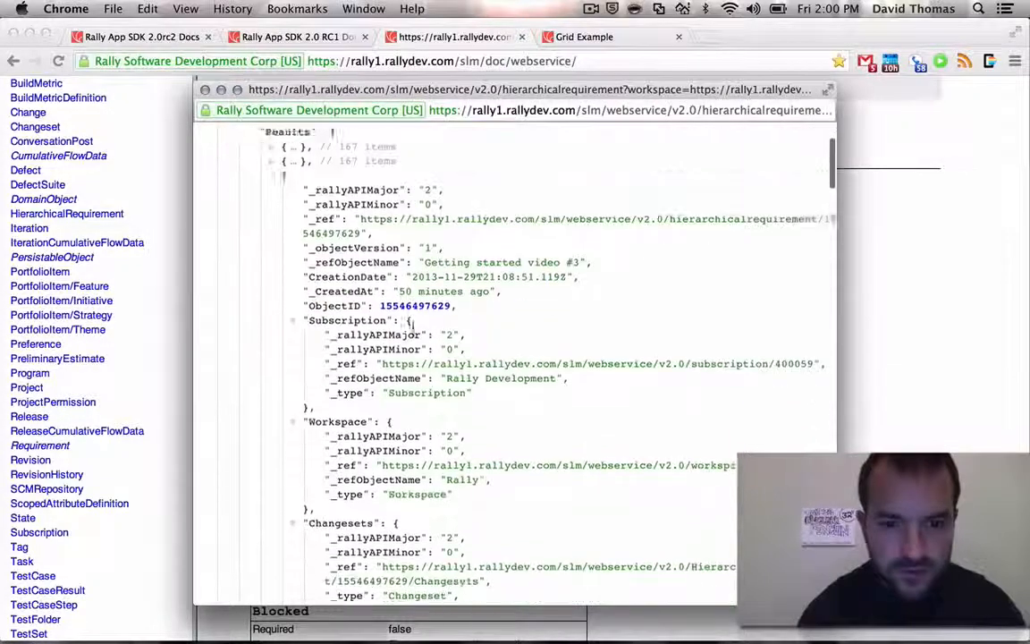
{"action": "scroll", "coordinate": [414, 333], "scroll_direction": "down", "scroll_amount": 5}
{"action": "scroll", "coordinate": [414, 333], "scroll_direction": "down", "scroll_amount": 5}
{"action": "scroll", "coordinate": [414, 333], "scroll_direction": "down", "scroll_amount": 5}
{"action": "scroll", "coordinate": [414, 333], "scroll_direction": "down", "scroll_amount": 2}
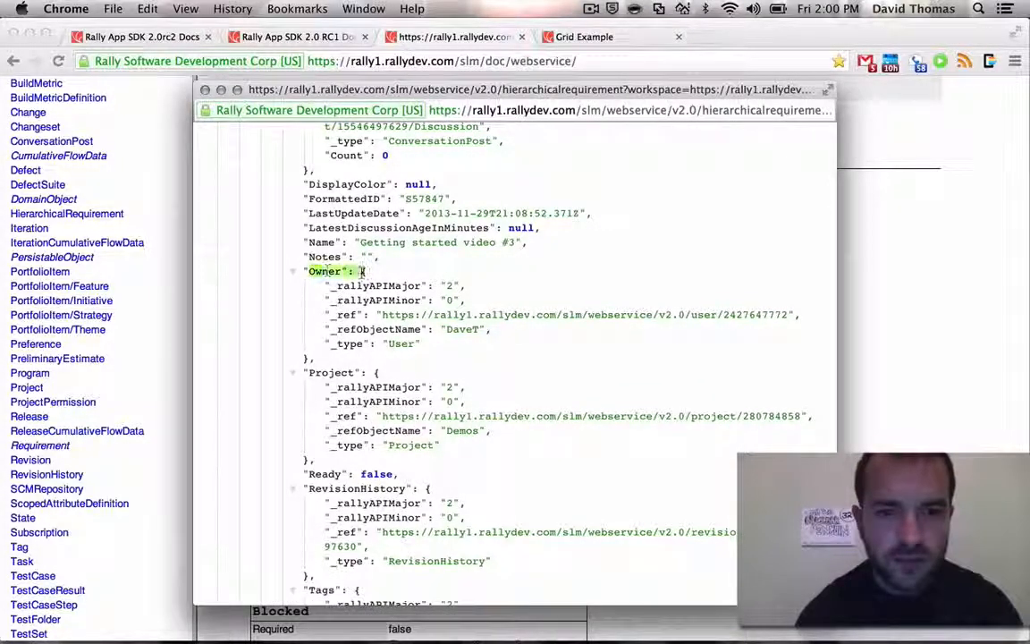
{"action": "left_click_drag", "start_coordinate": [360, 271], "coordinate": [305, 358]}
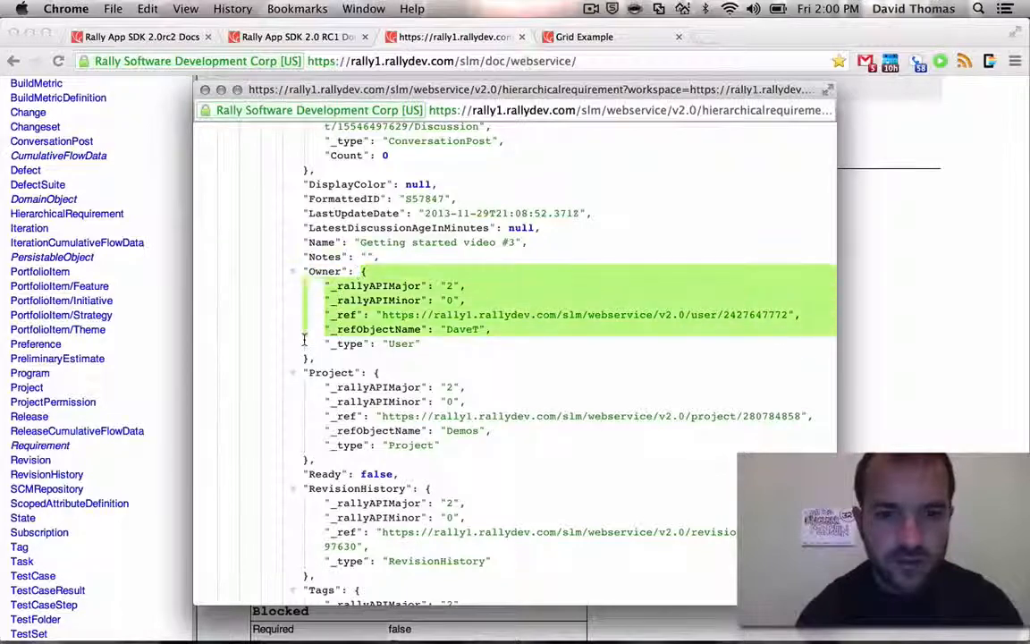
{"action": "left_click", "coordinate": [350, 308]}
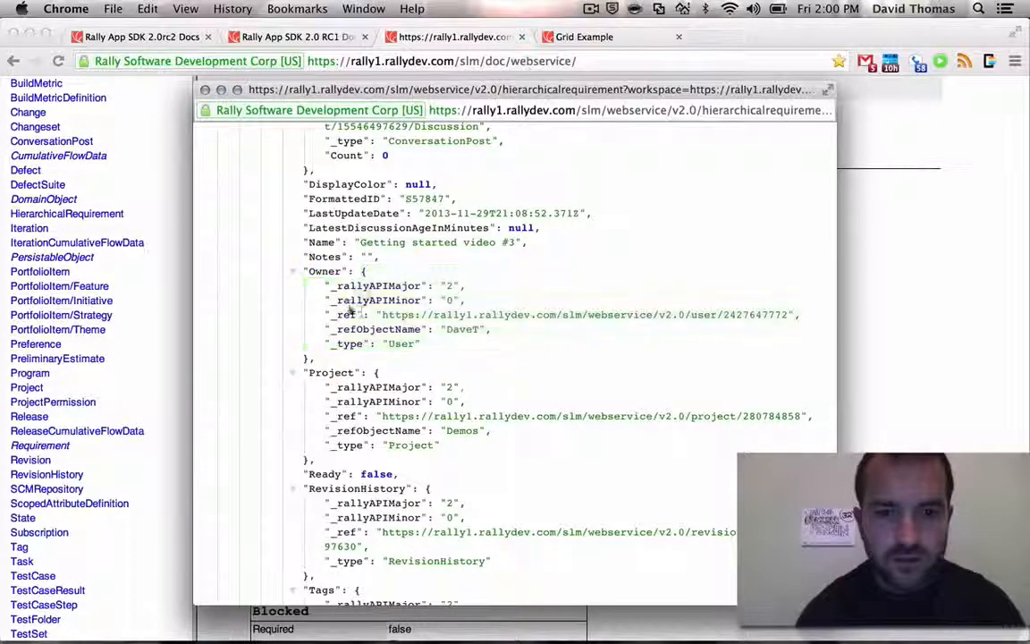
{"action": "left_click_drag", "start_coordinate": [377, 314], "coordinate": [505, 318]}
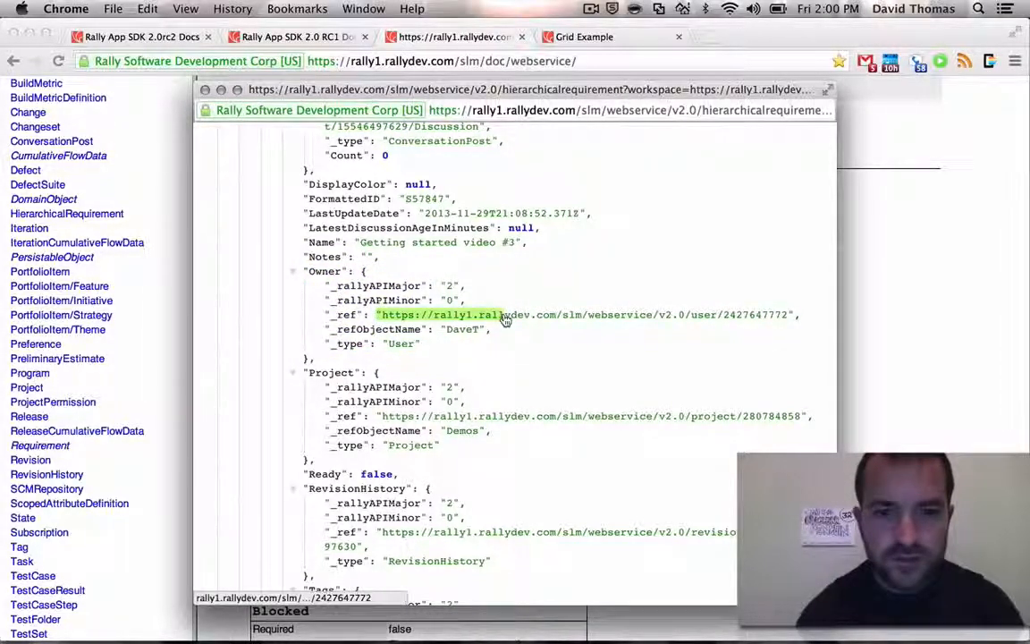
{"action": "left_click_drag", "start_coordinate": [379, 326], "coordinate": [474, 329]}
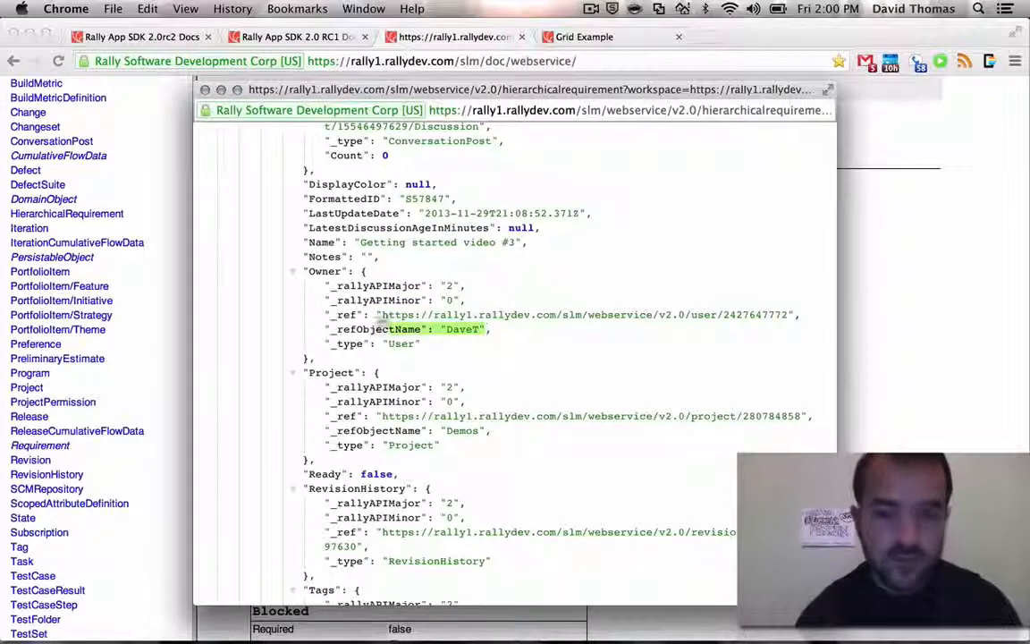
{"action": "mouse_move", "coordinate": [302, 372]}
{"action": "left_mouse_down"}
{"action": "mouse_move", "coordinate": [362, 370]}
{"action": "mouse_move", "coordinate": [447, 444]}
{"action": "left_mouse_up"}
{"action": "left_click", "coordinate": [536, 375]}
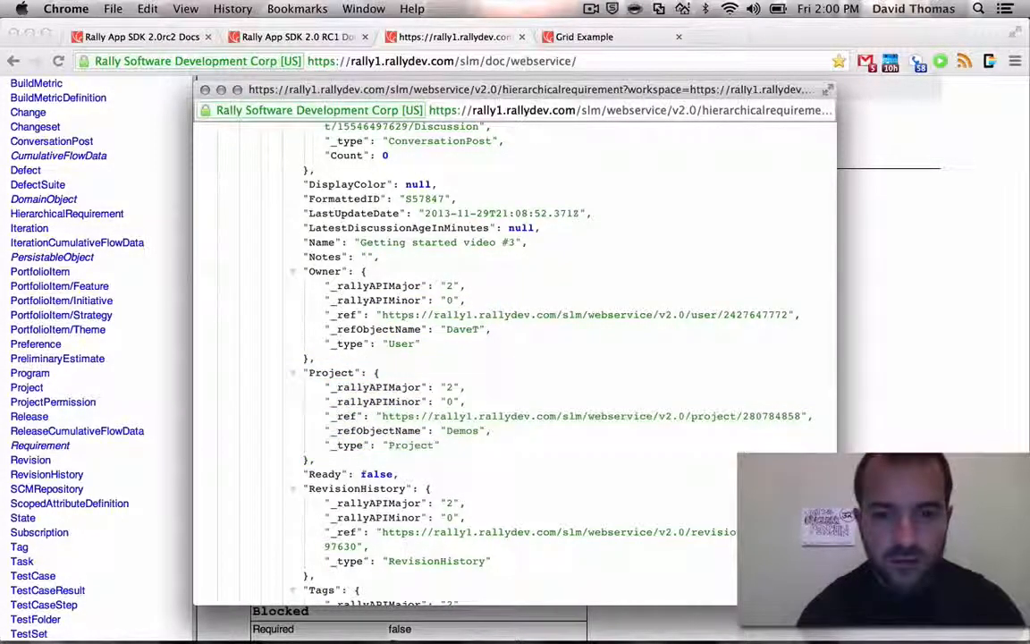
{"action": "double_click", "coordinate": [448, 430]}
{"action": "left_click", "coordinate": [438, 385]}
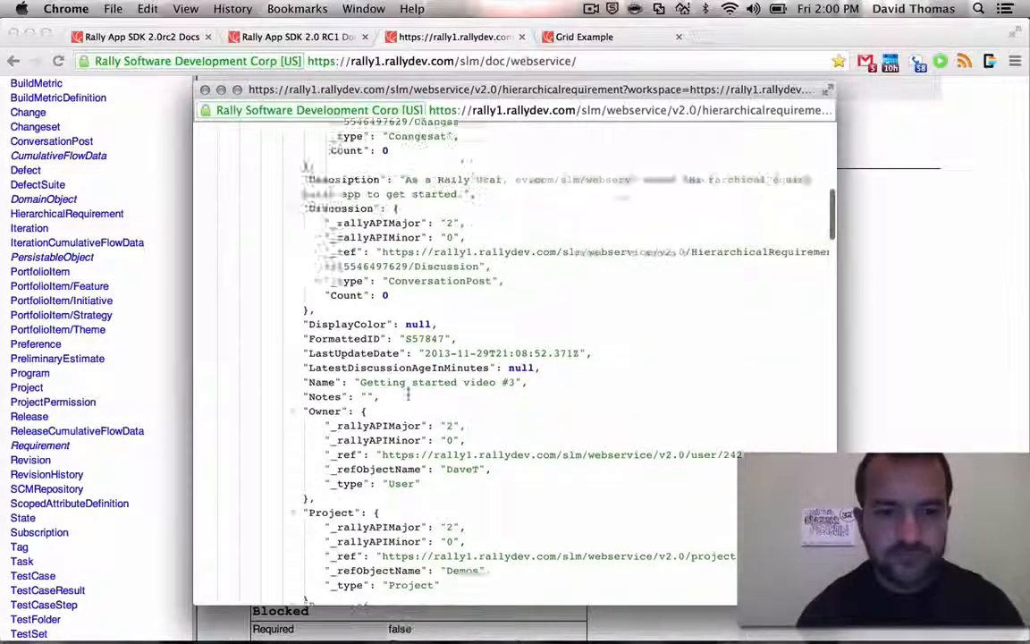
{"action": "scroll", "coordinate": [411, 393], "scroll_direction": "up", "scroll_amount": 6}
{"action": "scroll", "coordinate": [409, 400], "scroll_direction": "up", "scroll_amount": 5}
{"action": "scroll", "coordinate": [410, 400], "scroll_direction": "up", "scroll_amount": 5}
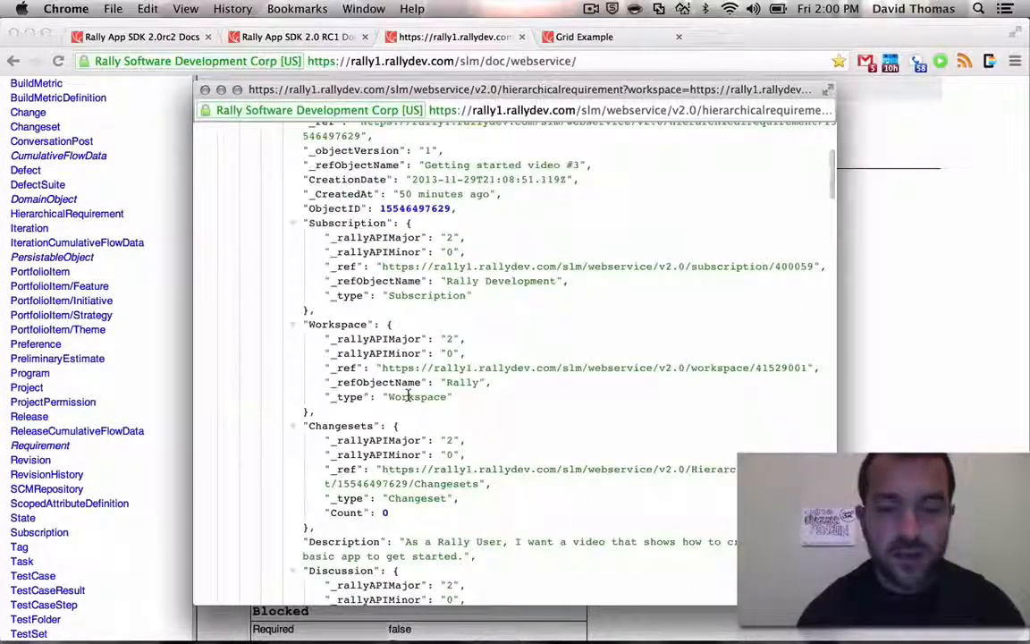
{"action": "scroll", "coordinate": [409, 400], "scroll_direction": "up", "scroll_amount": 3}
{"action": "scroll", "coordinate": [409, 400], "scroll_direction": "up", "scroll_amount": 1}
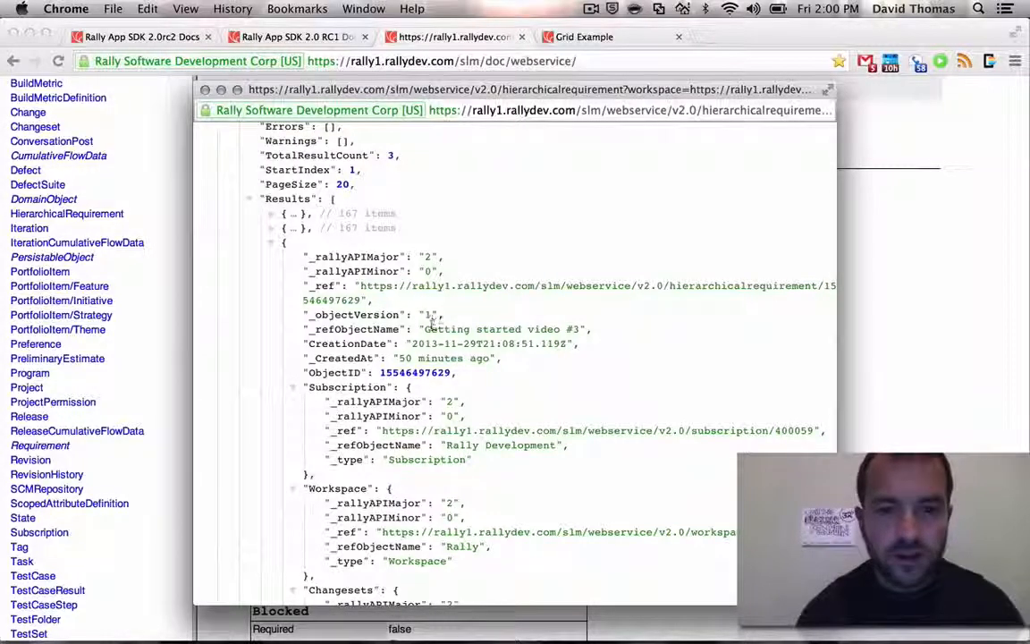
{"action": "scroll", "coordinate": [344, 298], "scroll_direction": "down", "scroll_amount": 8}
{"action": "scroll", "coordinate": [345, 297], "scroll_direction": "down", "scroll_amount": 8}
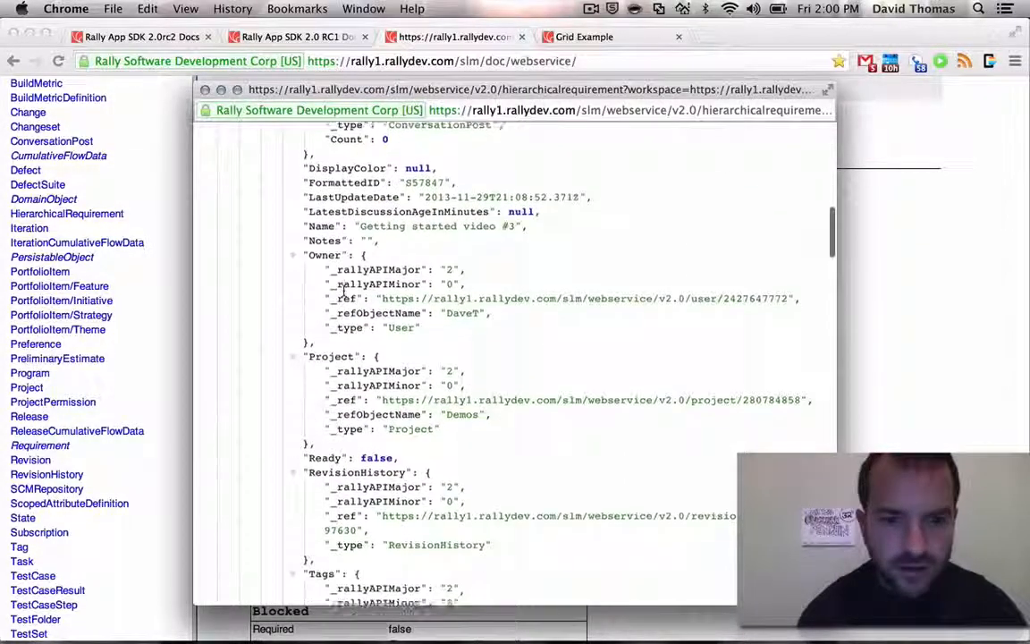
{"action": "scroll", "coordinate": [344, 298], "scroll_direction": "down", "scroll_amount": 4}
{"action": "left_click_drag", "start_coordinate": [359, 204], "coordinate": [497, 206]}
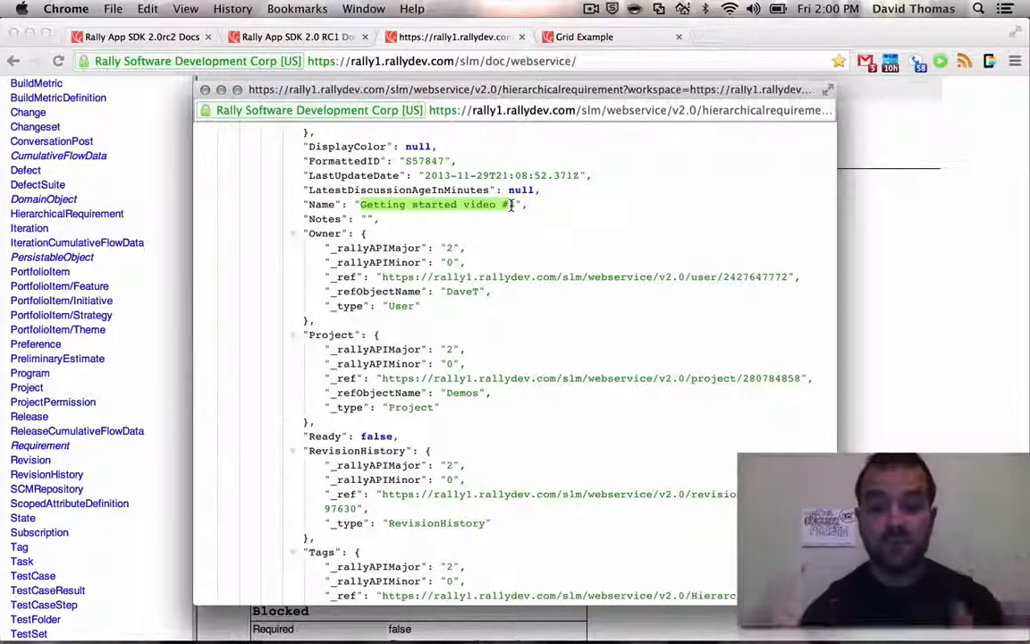
- Close the full-object results window and return to the Query String field
{"action": "left_click", "coordinate": [204, 89]}
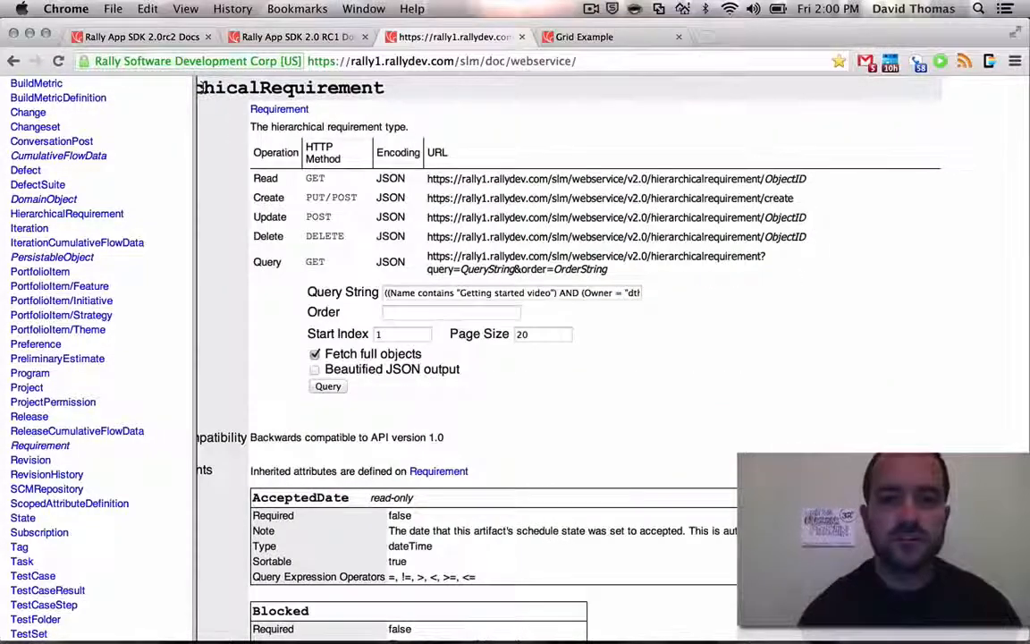
{"action": "left_click", "coordinate": [450, 293]}
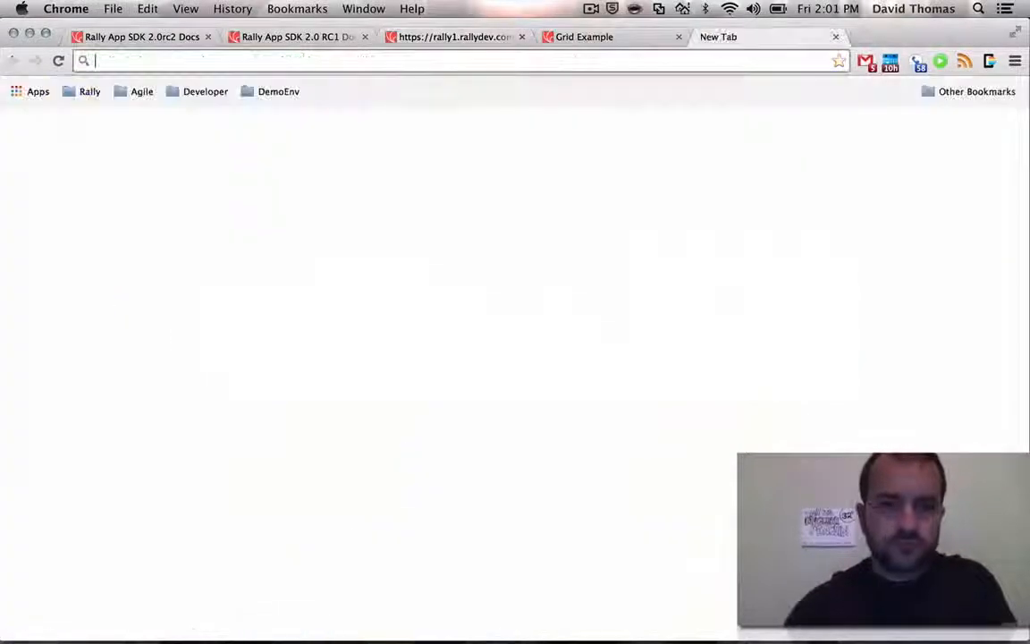
{"action": "type", "text": "docs.sec"}
- Go to docs.sencha.com in the new tab and enter the Ext JS 4.2.2 documentation
{"action": "key", "text": "BackSpace"}
{"action": "type", "text": "ncha.co"}
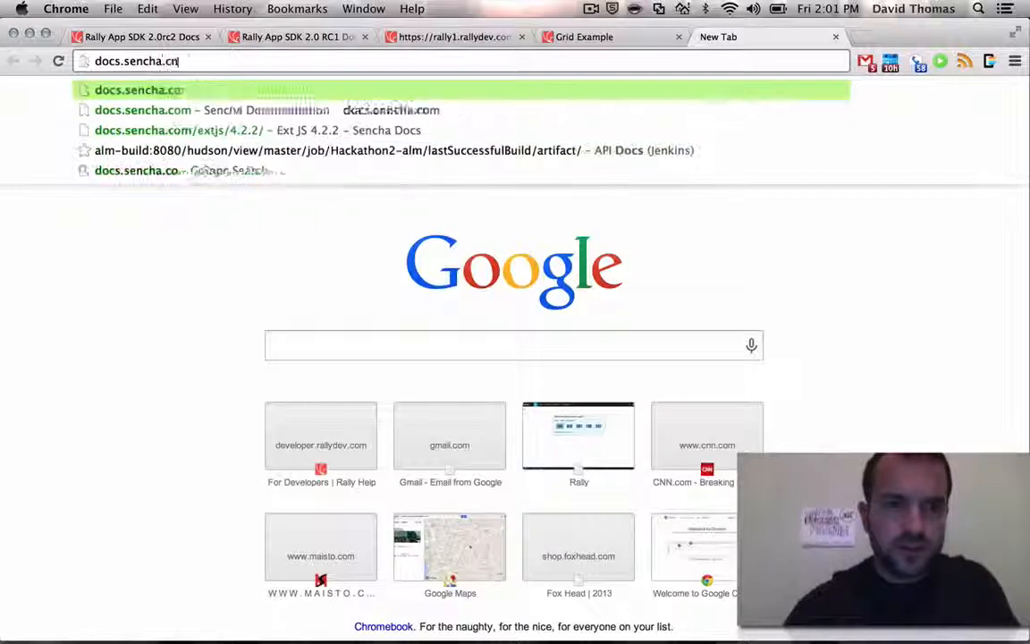
{"action": "key", "text": "Return"}
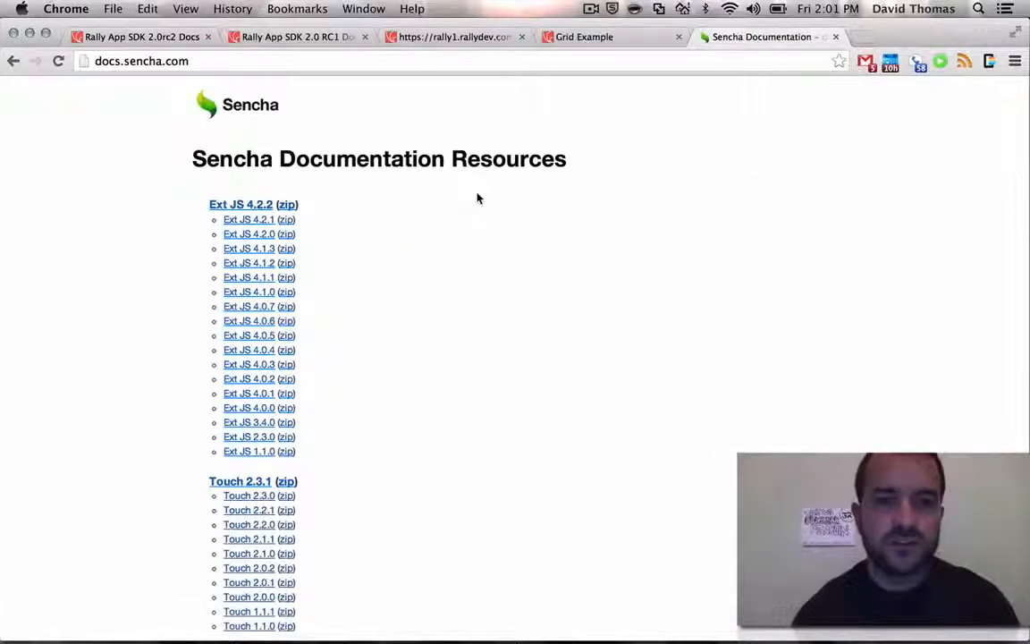
{"action": "left_click", "coordinate": [223, 204]}
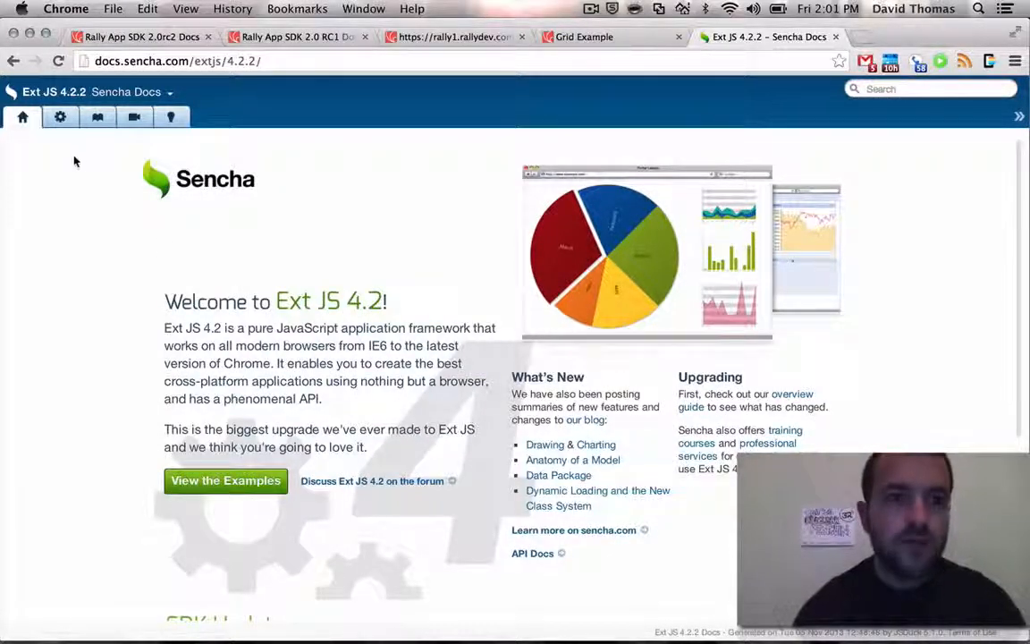
- Visit the API reference, the Guides overview with Components, the Videos list, then the Examples gallery
{"action": "left_click", "coordinate": [62, 117]}
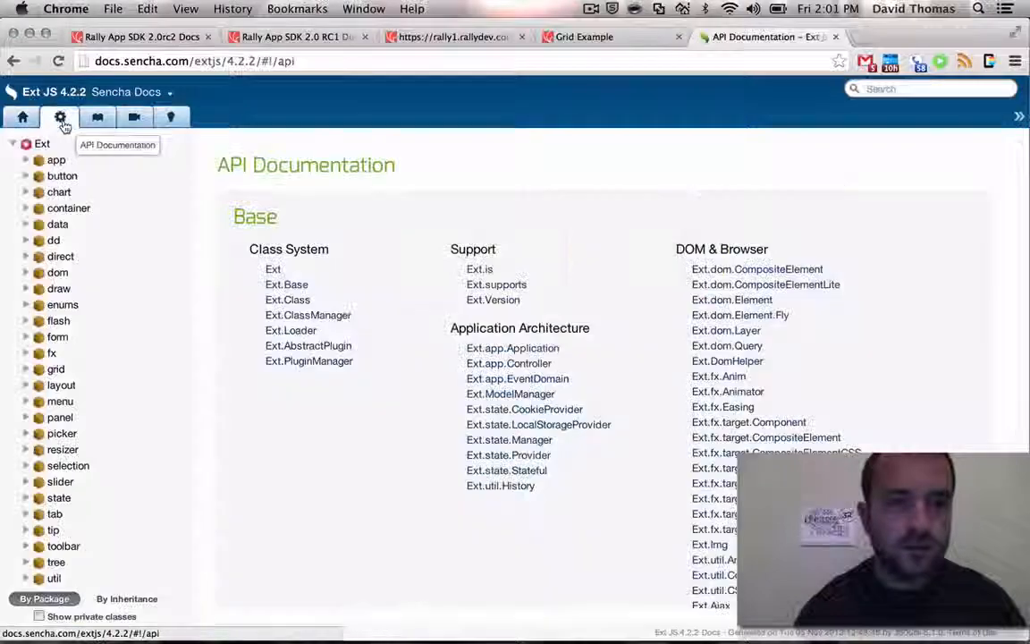
{"action": "scroll", "coordinate": [268, 259], "scroll_direction": "down", "scroll_amount": 8}
{"action": "scroll", "coordinate": [269, 260], "scroll_direction": "down", "scroll_amount": 8}
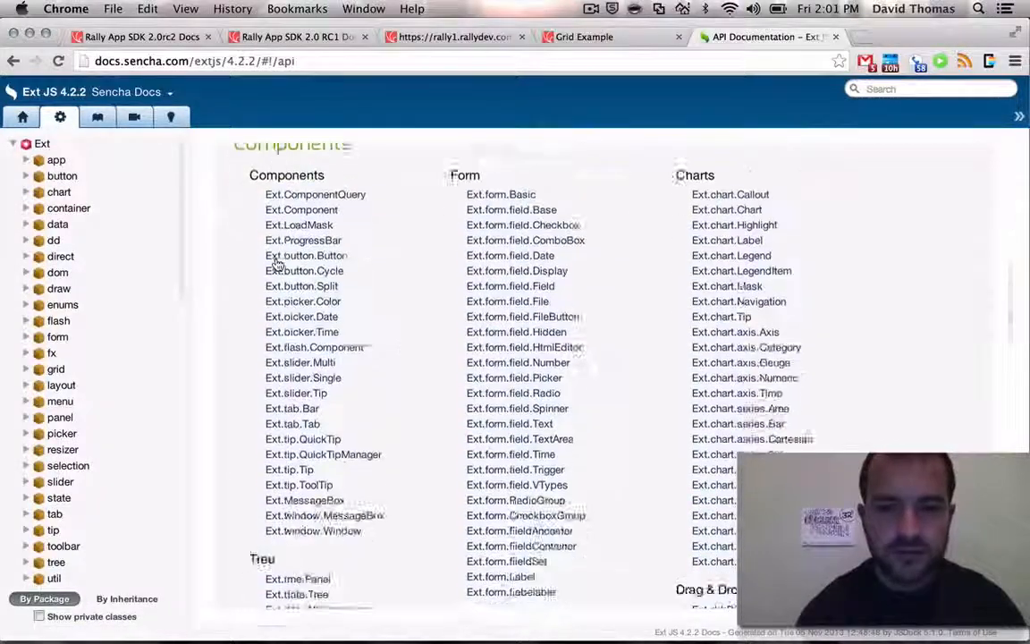
{"action": "scroll", "coordinate": [268, 260], "scroll_direction": "down", "scroll_amount": 8}
{"action": "scroll", "coordinate": [277, 263], "scroll_direction": "down", "scroll_amount": 5}
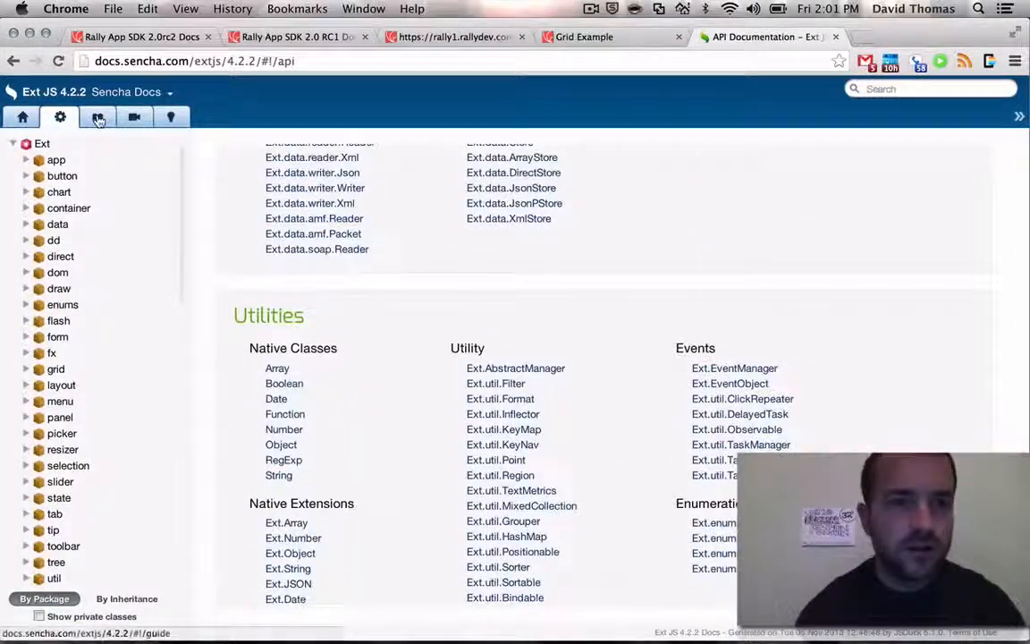
{"action": "left_click", "coordinate": [98, 117]}
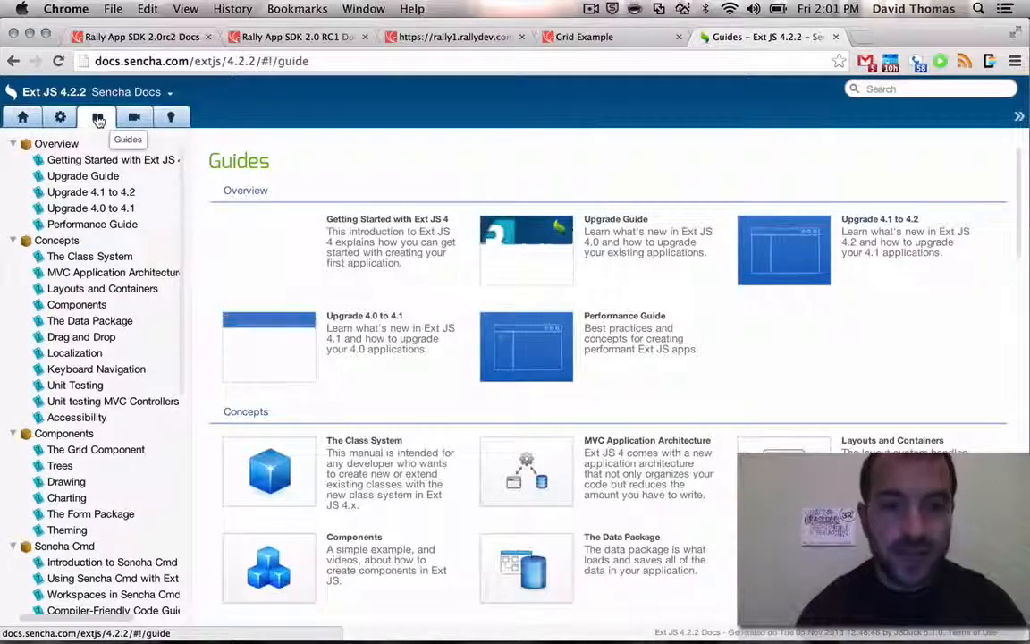
{"action": "scroll", "coordinate": [378, 270], "scroll_direction": "down", "scroll_amount": 3}
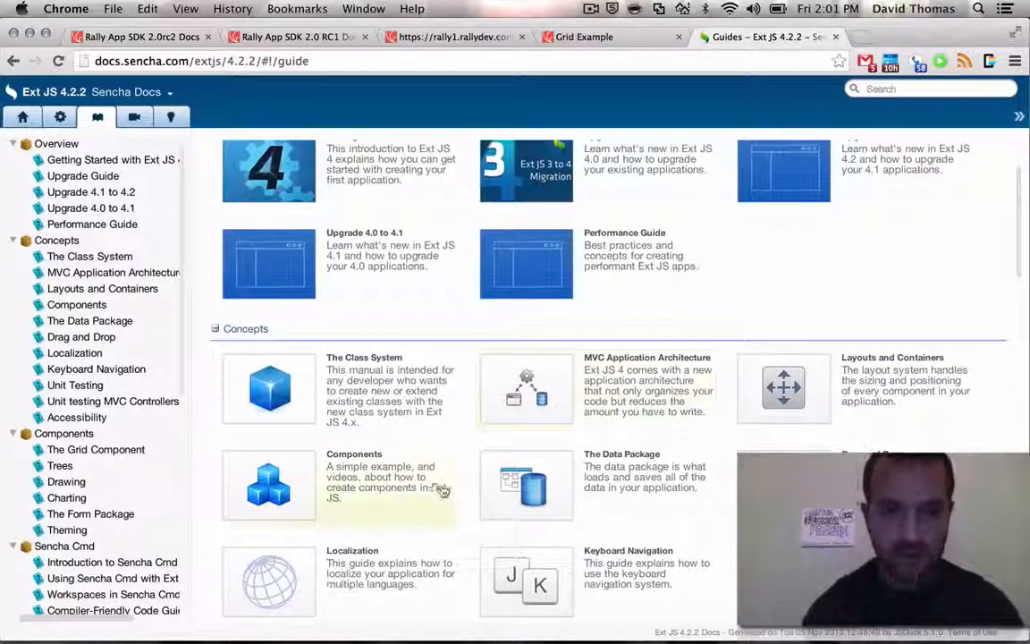
{"action": "left_click", "coordinate": [413, 476]}
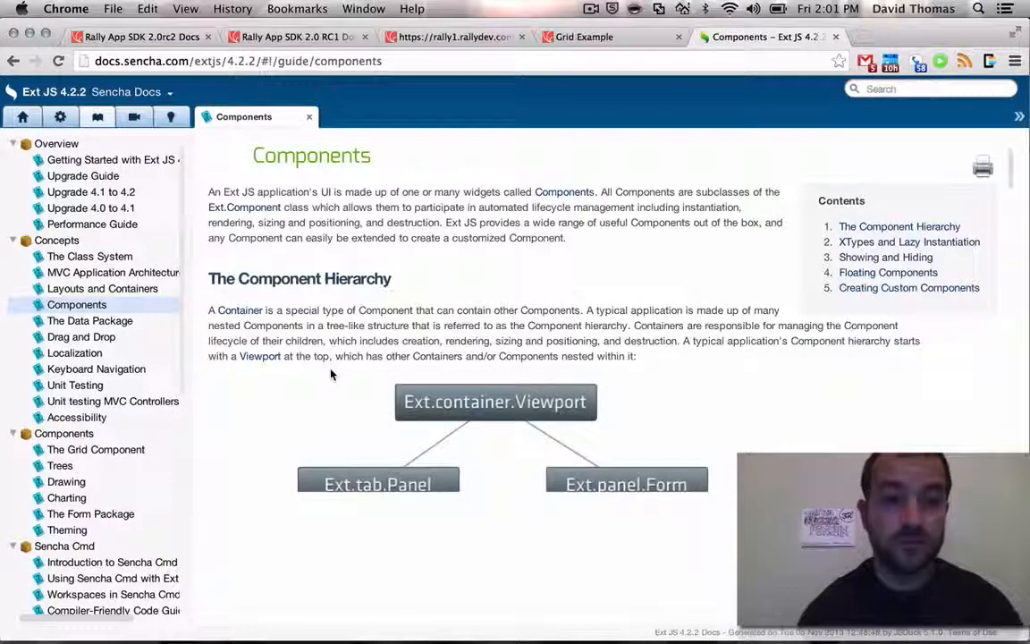
{"action": "left_click", "coordinate": [134, 119]}
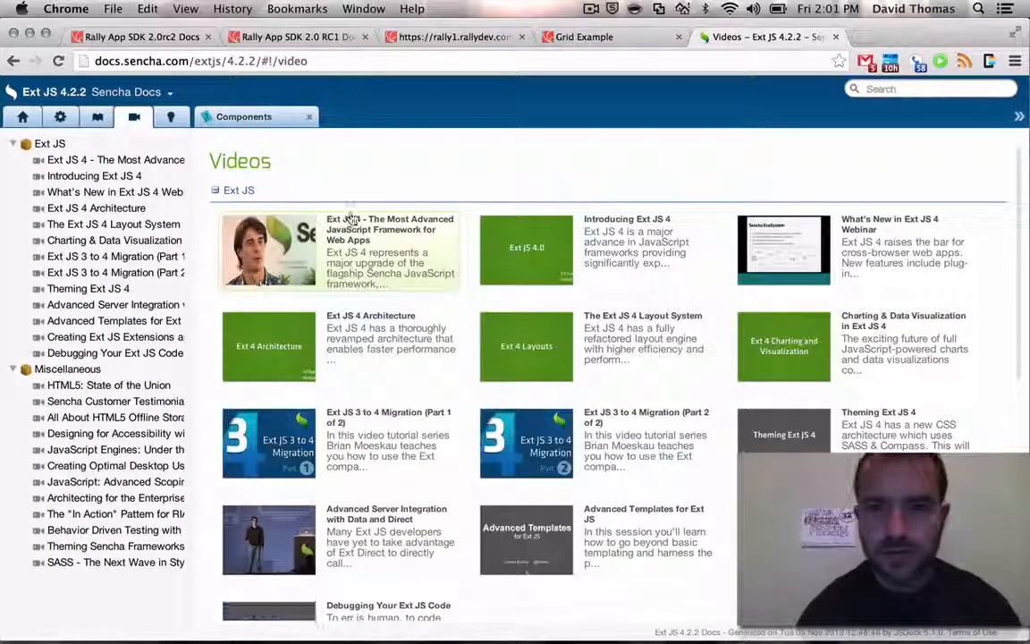
{"action": "scroll", "coordinate": [352, 220], "scroll_direction": "down", "scroll_amount": 1}
{"action": "scroll", "coordinate": [352, 220], "scroll_direction": "up", "scroll_amount": 1}
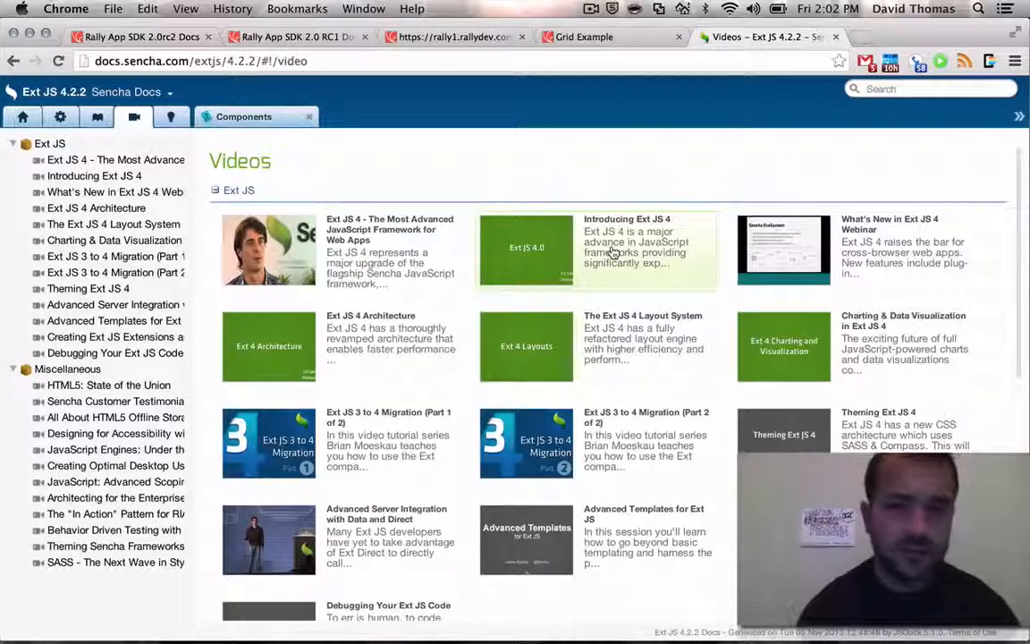
{"action": "left_click", "coordinate": [171, 116]}
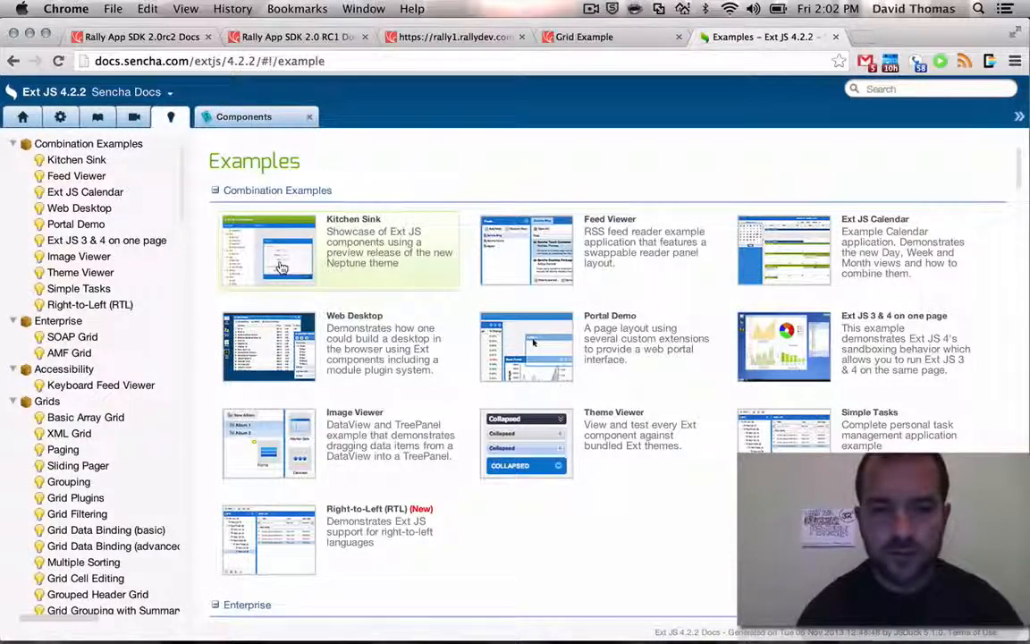
- Enter the Kitchen Sink and try the Grouped Header, Multiple Sort and Grouped Grid examples, expanding American and Asian groups
{"action": "left_click", "coordinate": [324, 243]}
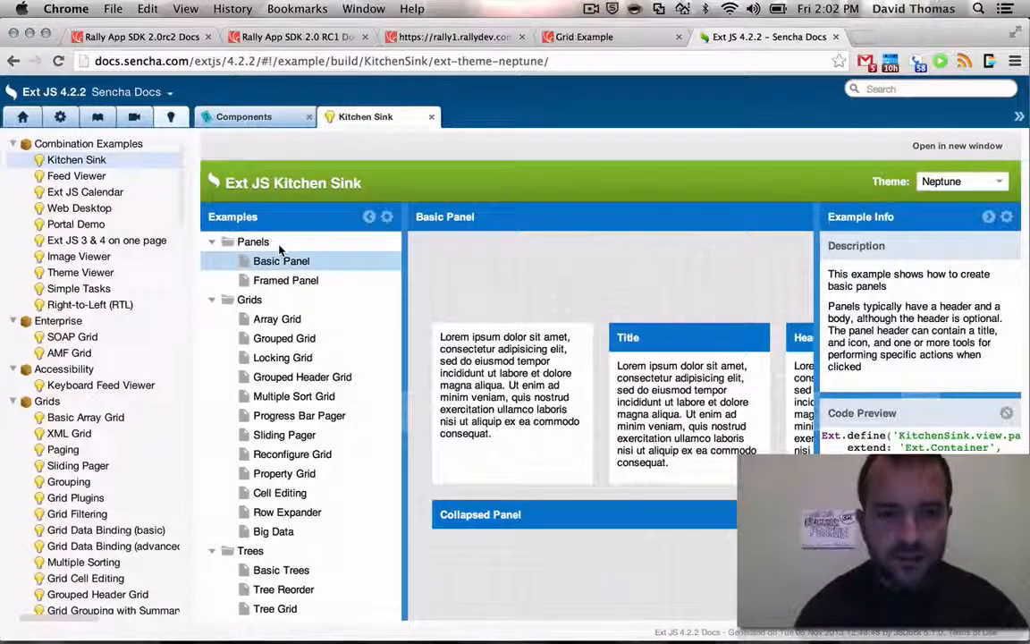
{"action": "left_click", "coordinate": [302, 377]}
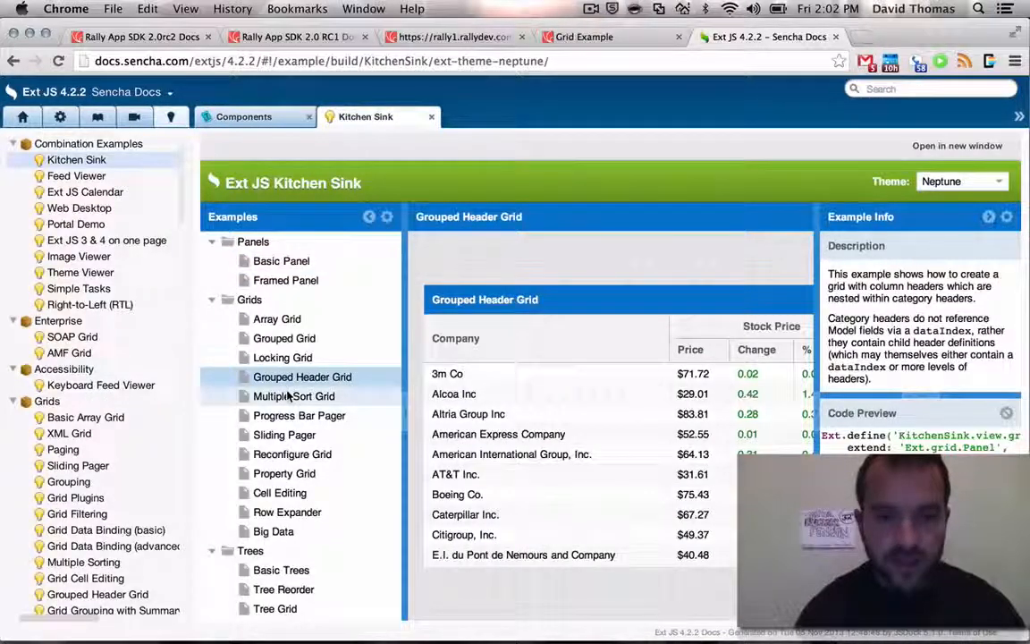
{"action": "left_click", "coordinate": [293, 396]}
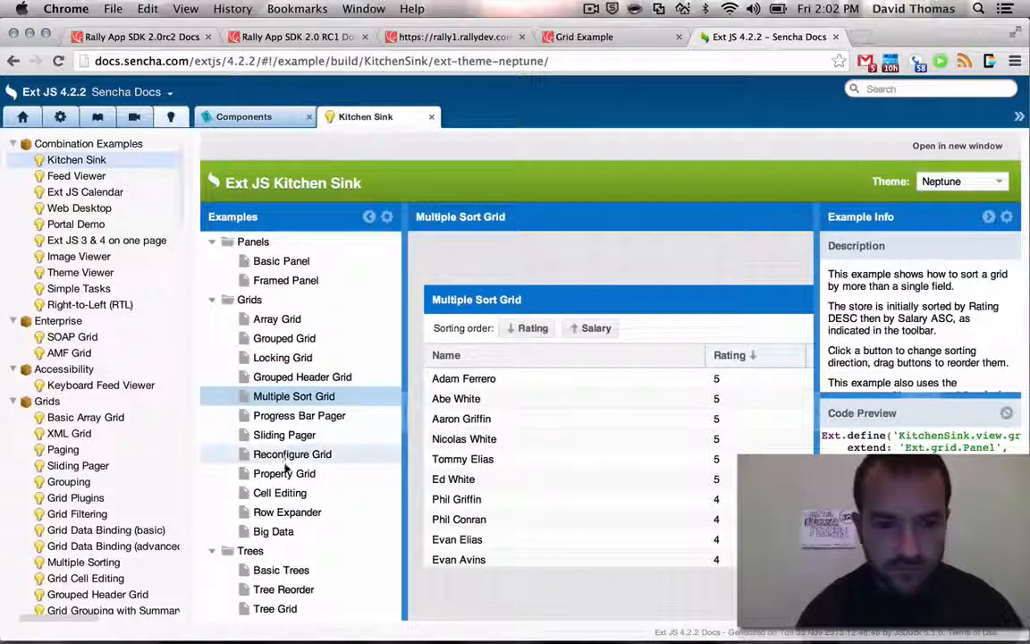
{"action": "left_click", "coordinate": [284, 338]}
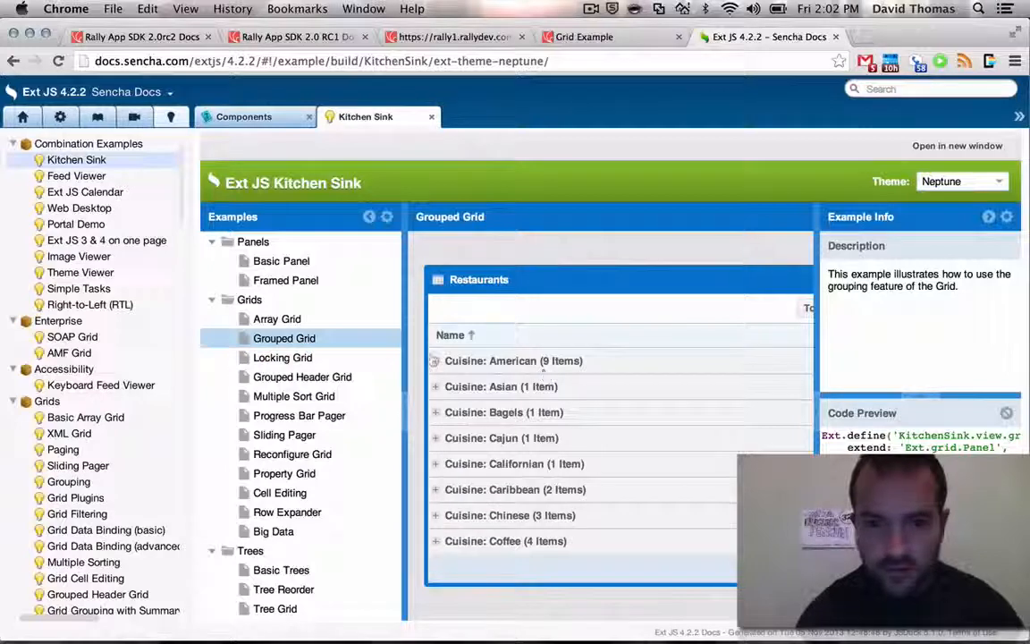
{"action": "left_click", "coordinate": [435, 360]}
{"action": "scroll", "coordinate": [472, 433], "scroll_direction": "down", "scroll_amount": 3}
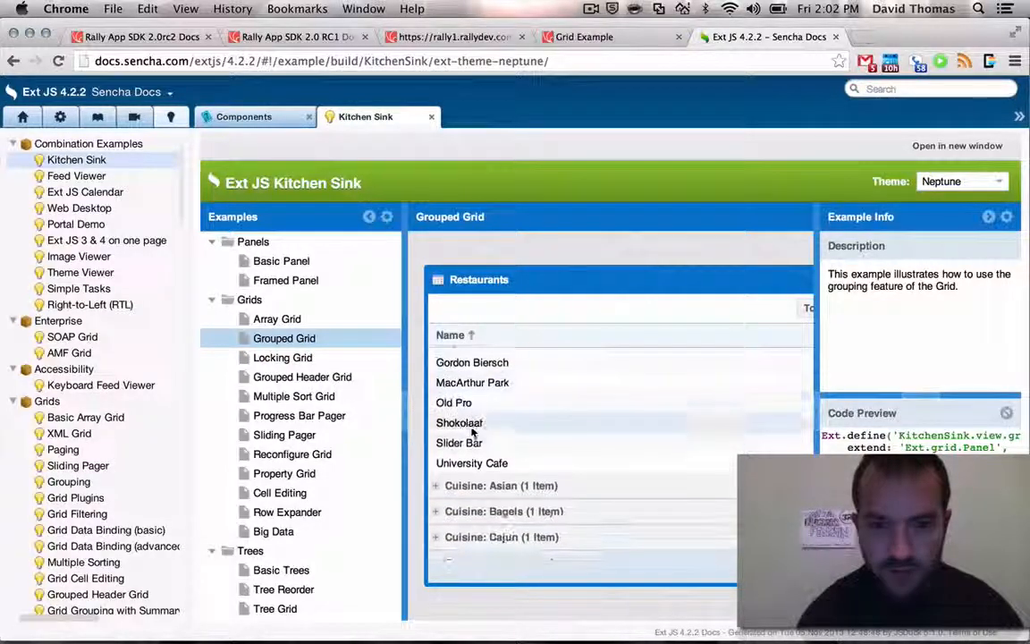
{"action": "left_click", "coordinate": [435, 485]}
{"action": "scroll", "coordinate": [286, 420], "scroll_direction": "down", "scroll_amount": 5}
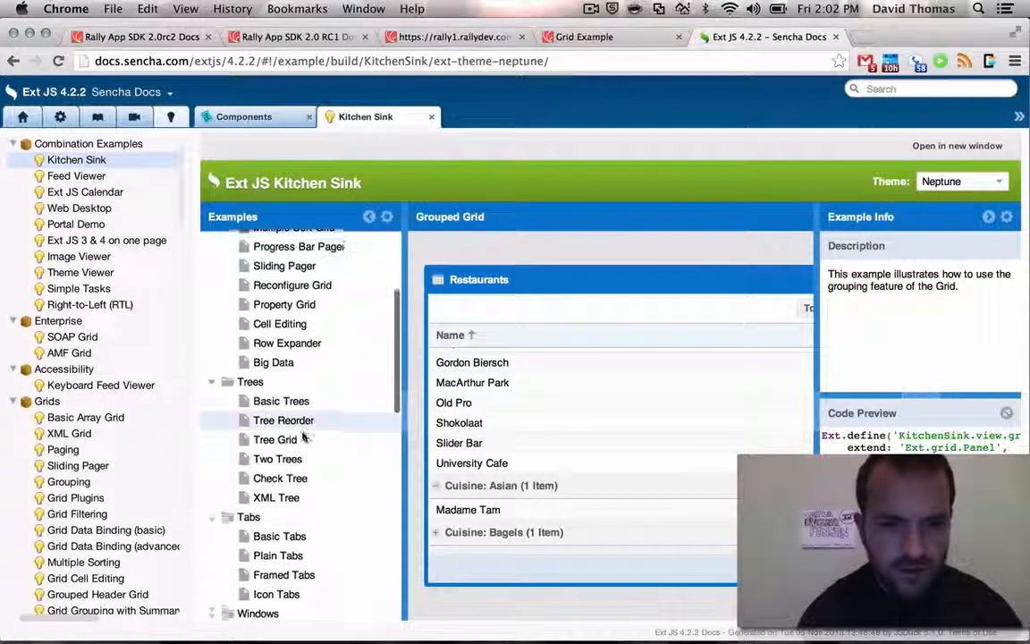
- Try the Basic Trees, Basic Buttons and Menu Bottom Buttons examples, dropping the Medium button's menu
{"action": "left_click", "coordinate": [281, 397]}
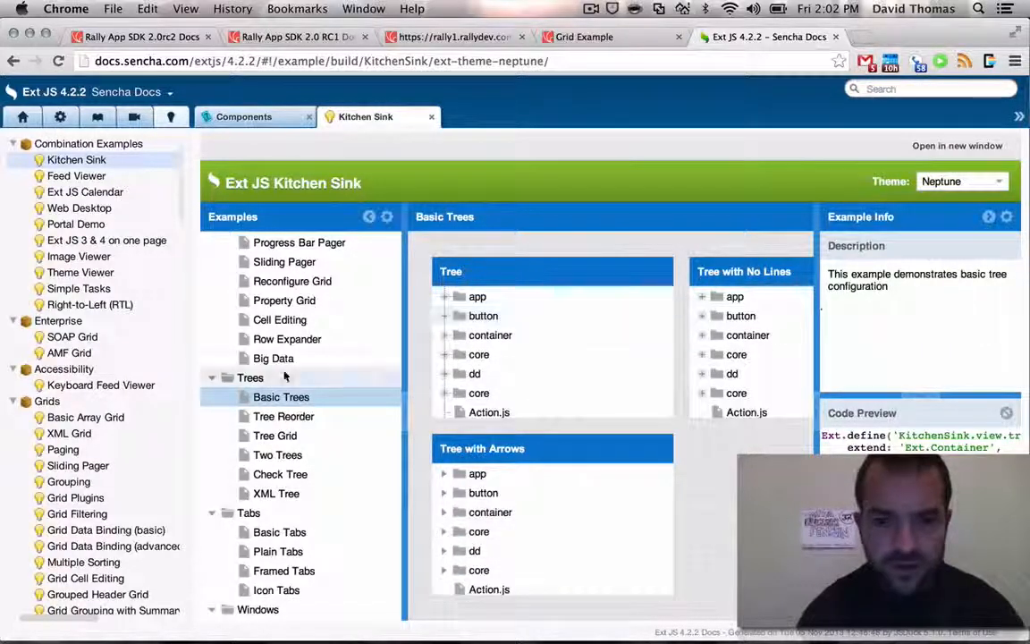
{"action": "scroll", "coordinate": [285, 376], "scroll_direction": "down", "scroll_amount": 5}
{"action": "scroll", "coordinate": [286, 376], "scroll_direction": "down", "scroll_amount": 3}
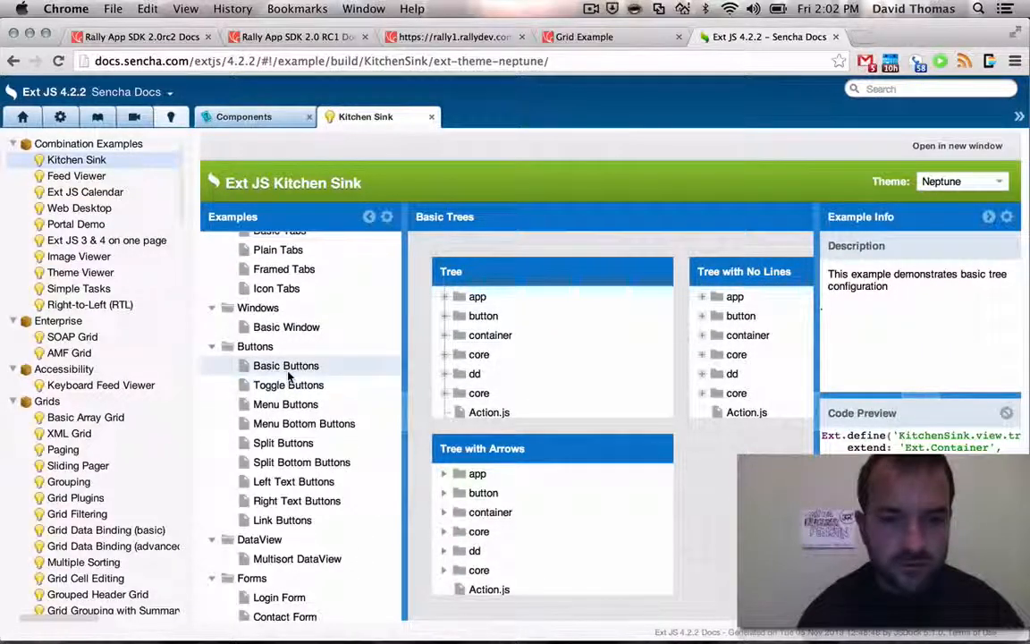
{"action": "left_click", "coordinate": [286, 365]}
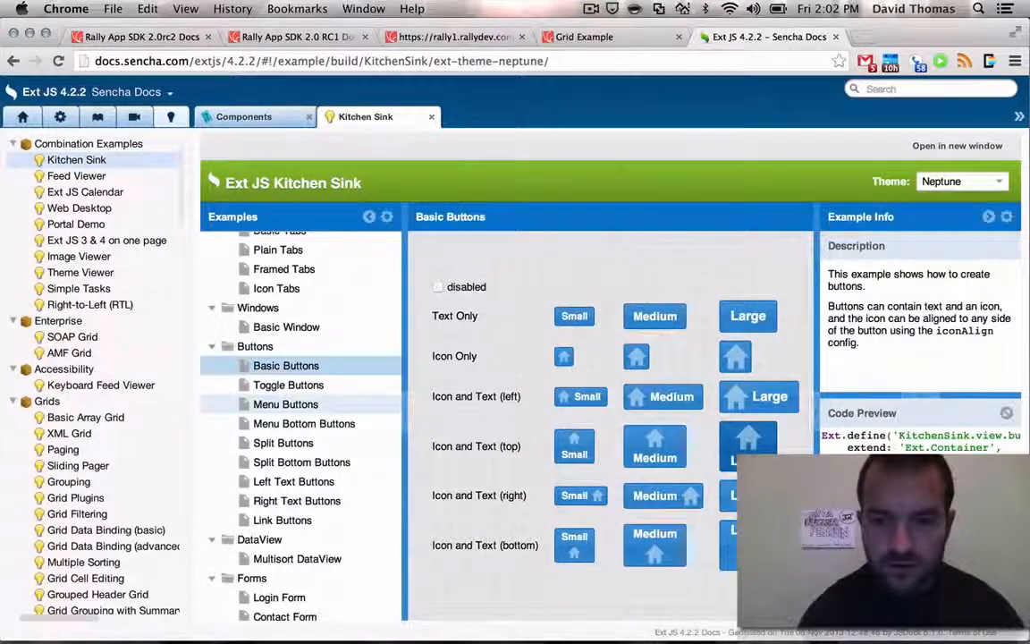
{"action": "left_click", "coordinate": [304, 422]}
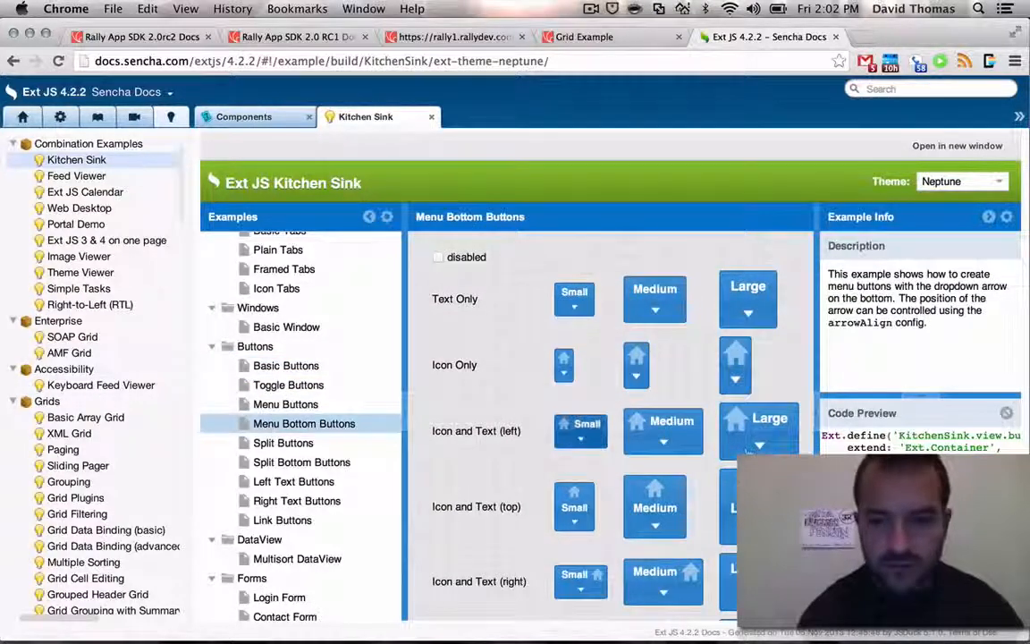
{"action": "left_click", "coordinate": [663, 439]}
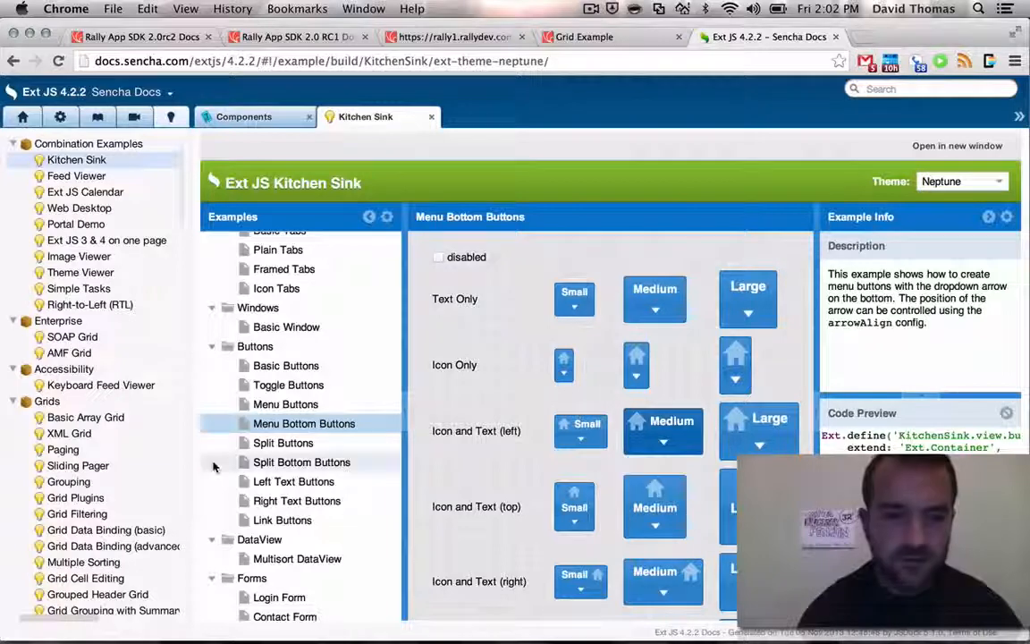
{"action": "scroll", "coordinate": [268, 411], "scroll_direction": "down", "scroll_amount": 5}
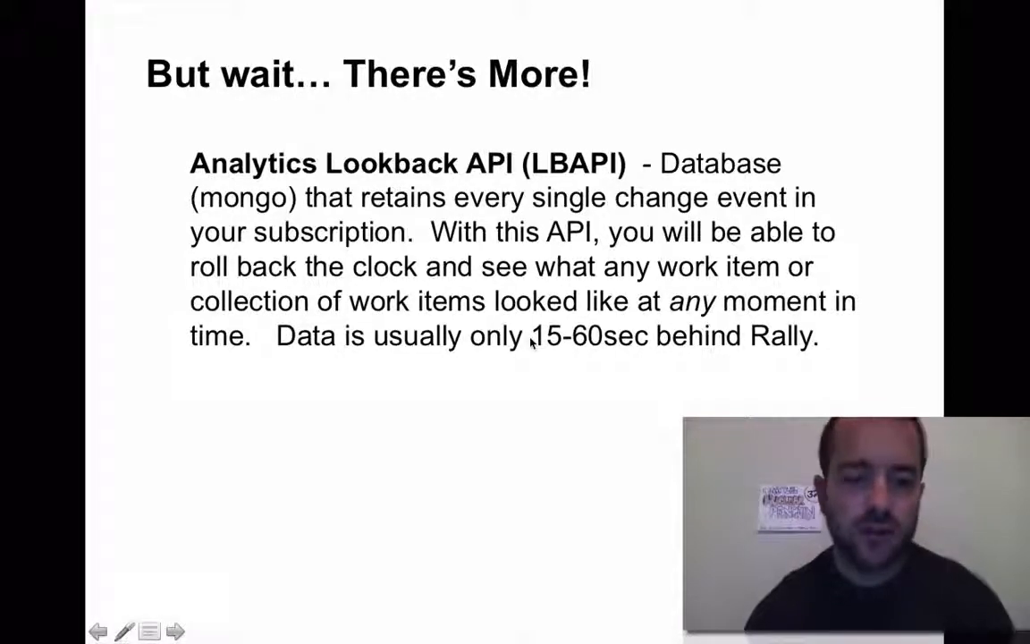
- Return to developer.rallydev.com in a fresh tab and switch to the Rally App SDK 2.0 RC1 docs
{"action": "key", "text": "super+Tab"}
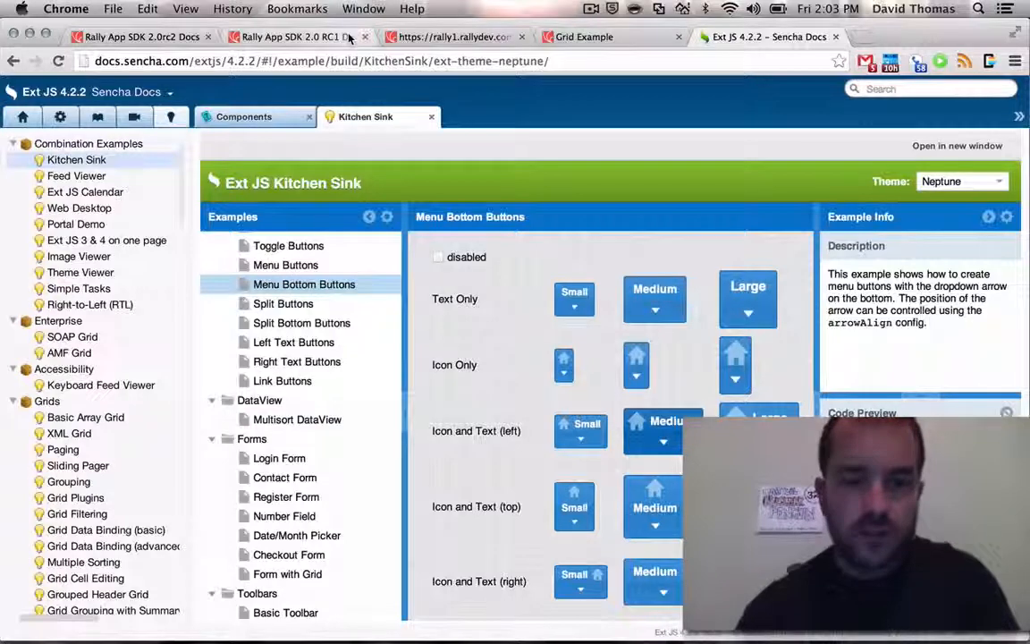
{"action": "key", "text": "super+t"}
{"action": "type", "text": "deve"}
{"action": "key", "text": "Return"}
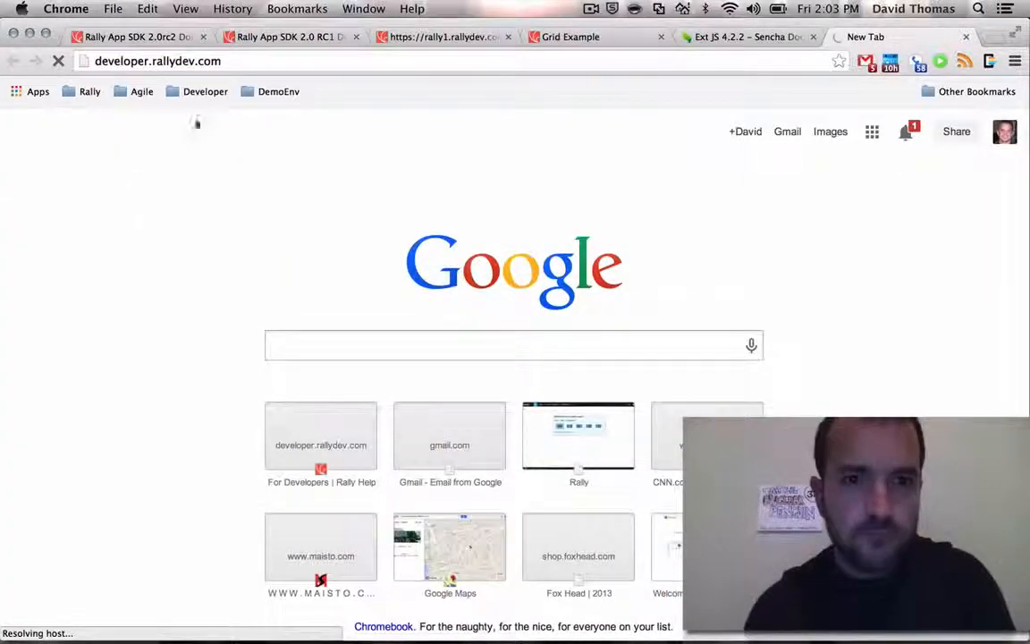
{"action": "left_click", "coordinate": [279, 37]}
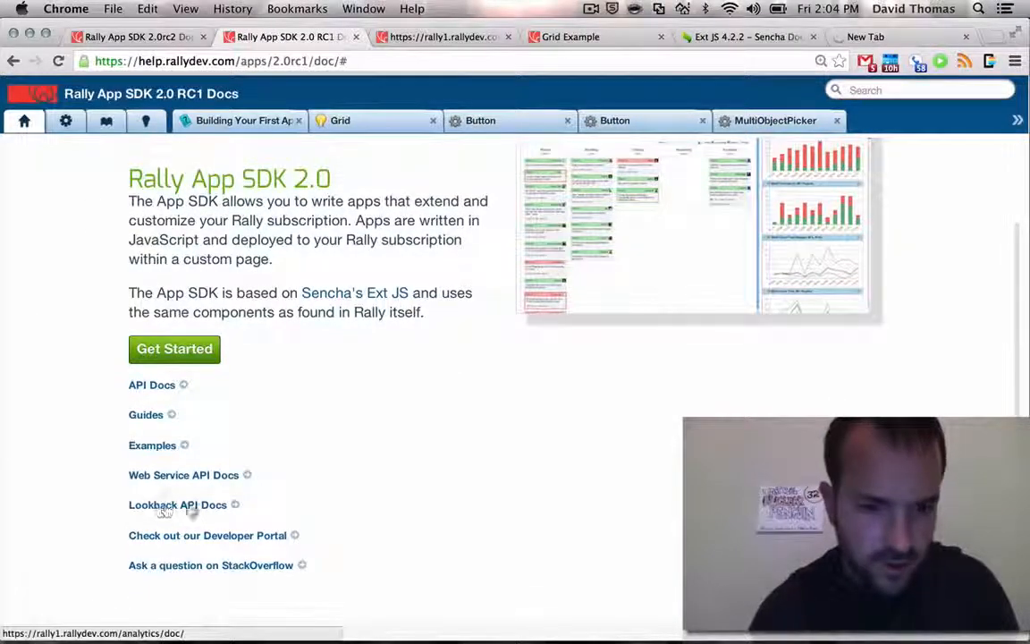
- Open the Lookback API Docs link to the Analytics API Service page with its query scenarios
{"action": "left_click", "coordinate": [177, 504]}
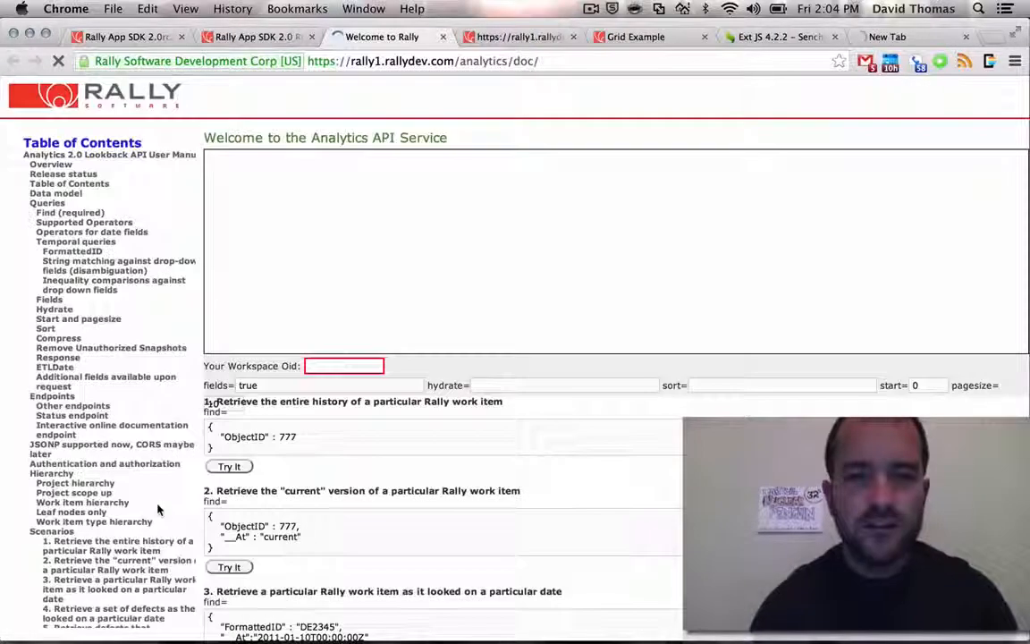